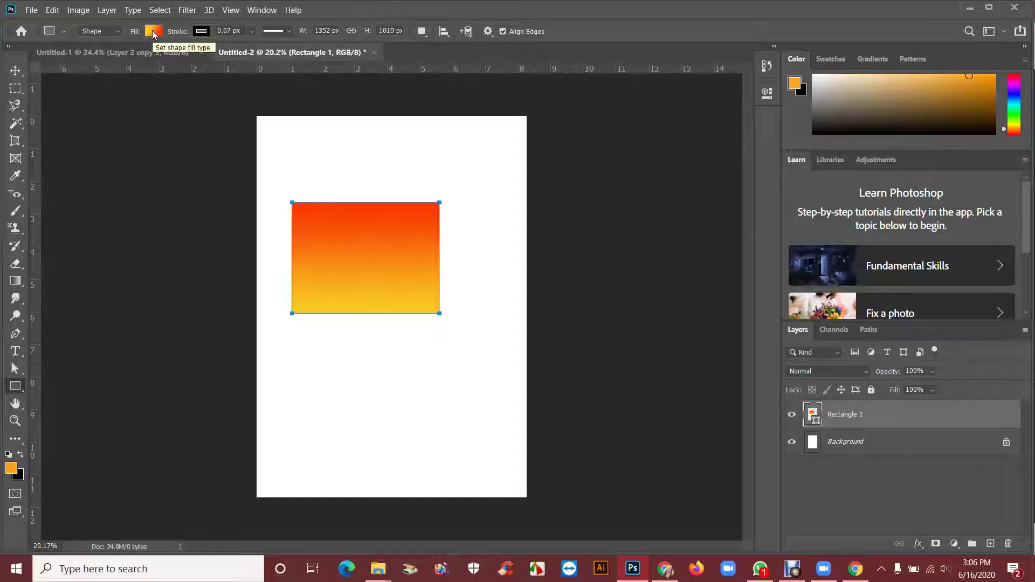
Replace the rectangle's gradient fill with a solid light green from the recently used colors.
{"action": "left_click", "coordinate": [154, 33]}
{"action": "left_click", "coordinate": [153, 33]}
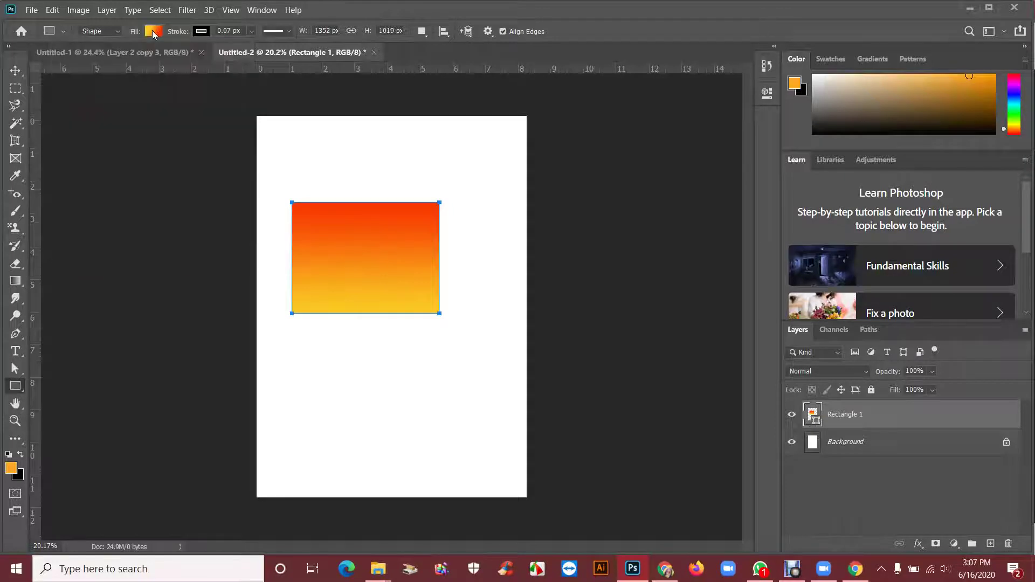
{"action": "left_click", "coordinate": [154, 33]}
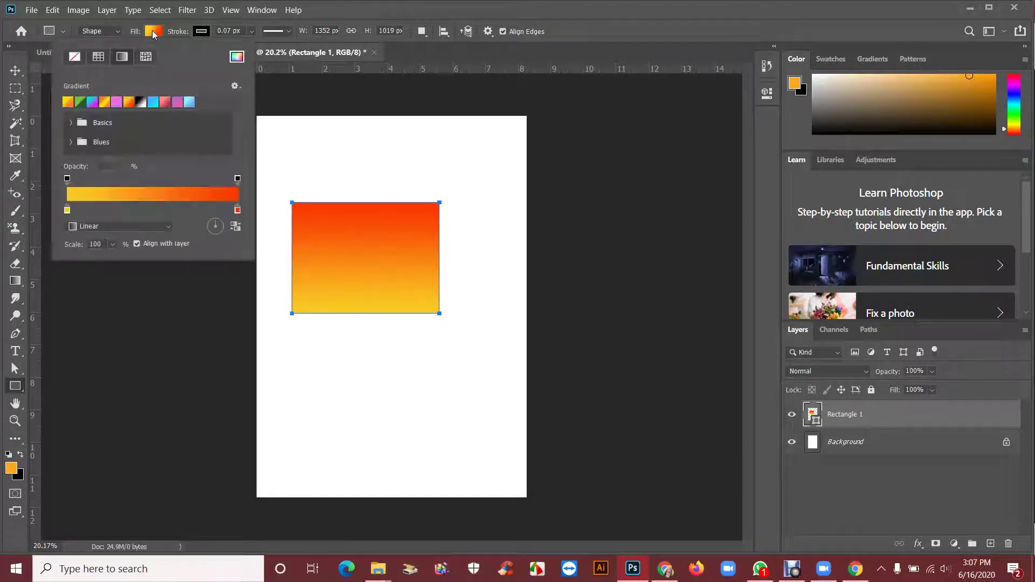
{"action": "left_click", "coordinate": [98, 57]}
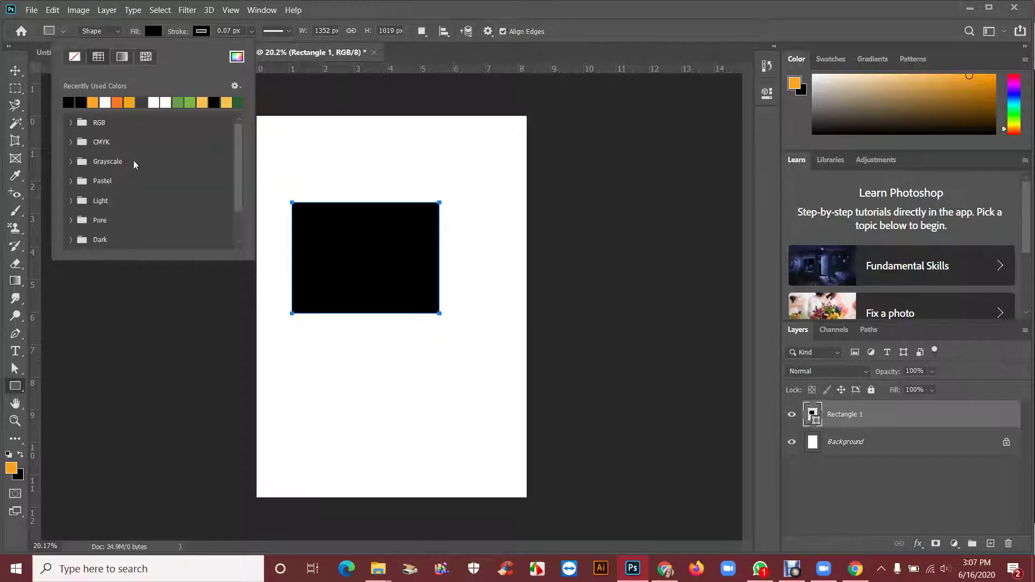
{"action": "left_click", "coordinate": [153, 31]}
{"action": "left_click", "coordinate": [153, 32]}
{"action": "left_click", "coordinate": [72, 124]}
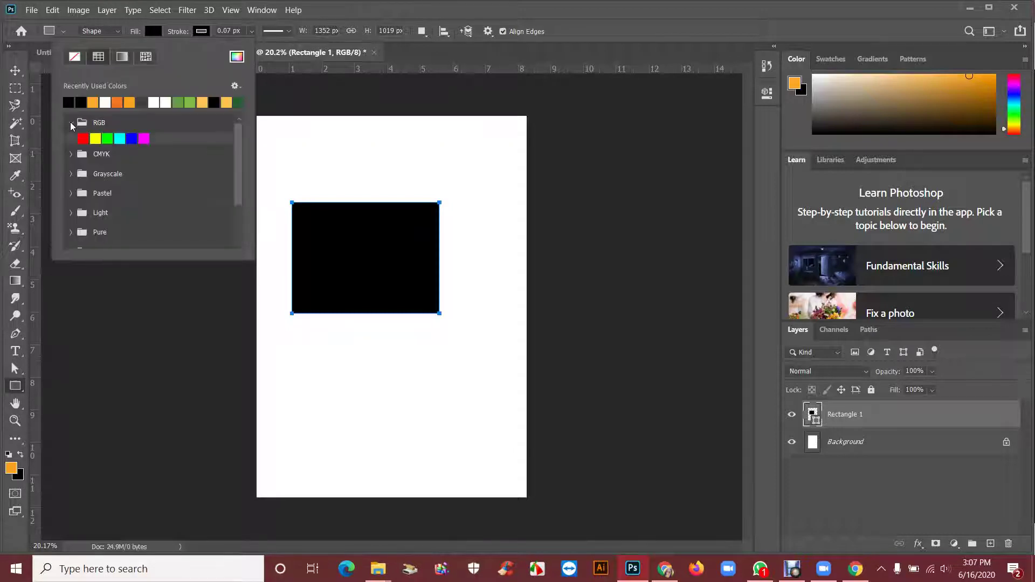
{"action": "left_click", "coordinate": [74, 154]}
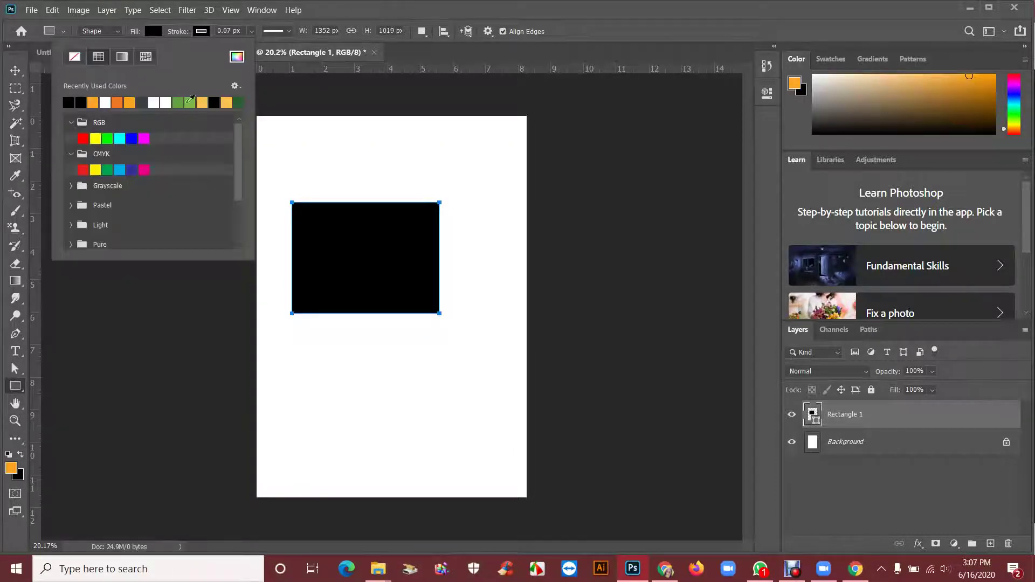
{"action": "left_click", "coordinate": [190, 102]}
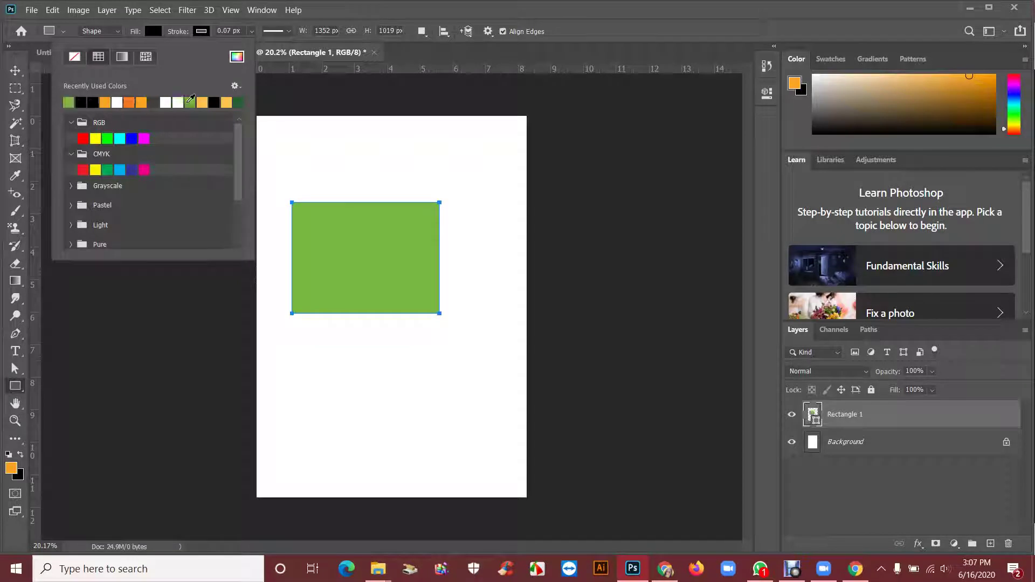
Give the rectangle a gradient fill, trying the green and black-to-white presets before applying the coral-to-crimson preset.
{"action": "left_click", "coordinate": [122, 56]}
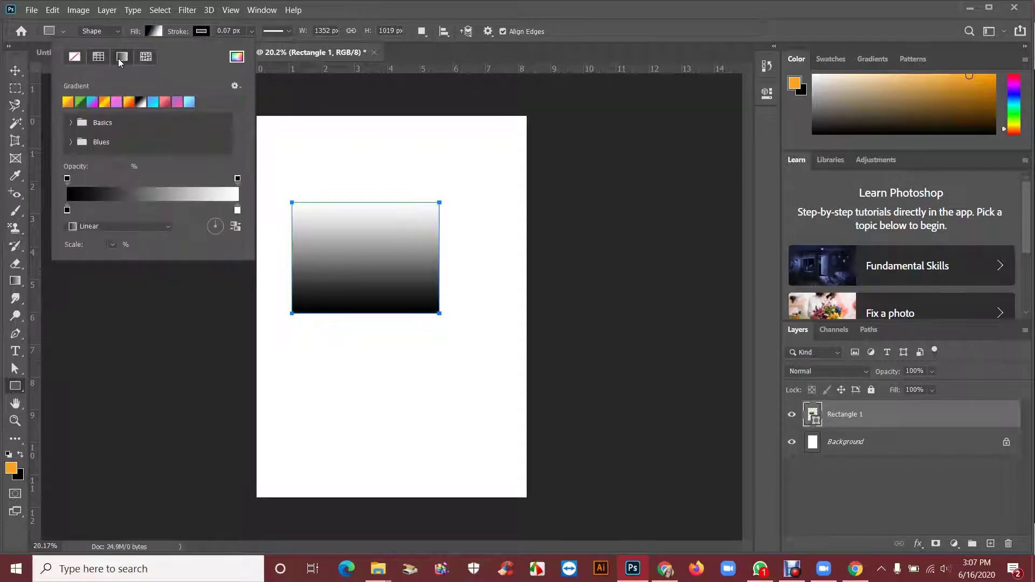
{"action": "left_click", "coordinate": [144, 187]}
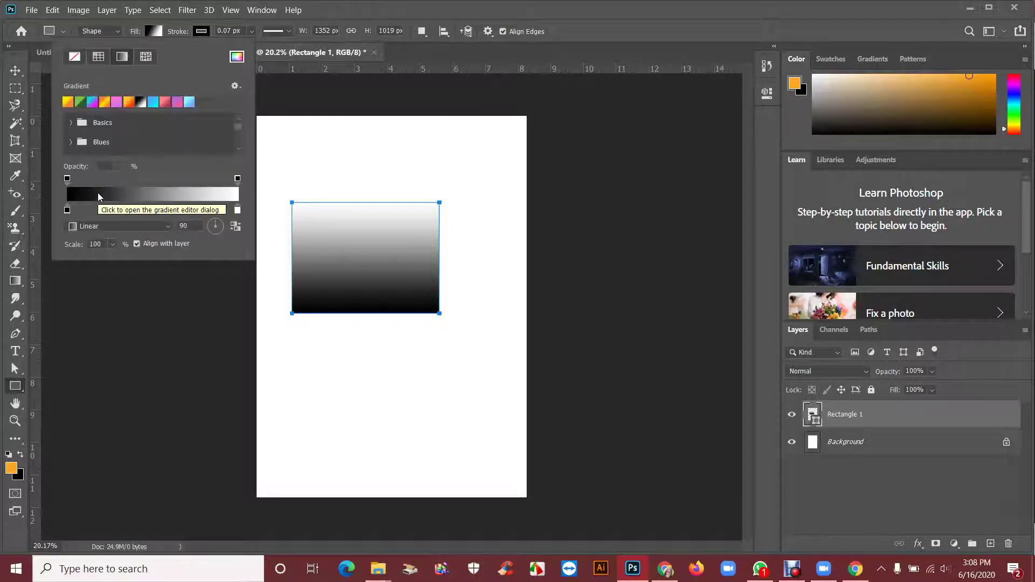
{"action": "left_click", "coordinate": [86, 103]}
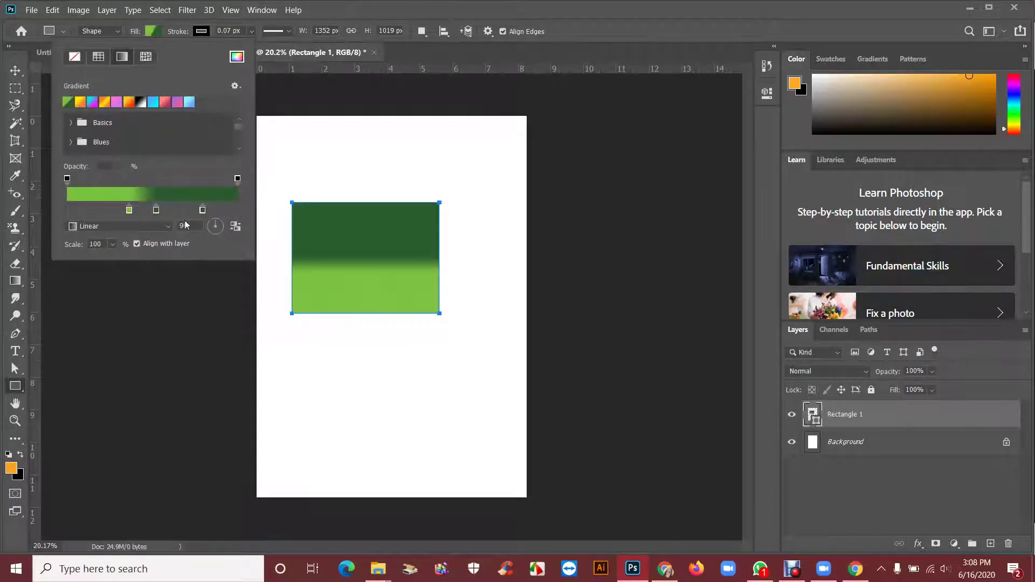
{"action": "left_click", "coordinate": [142, 102]}
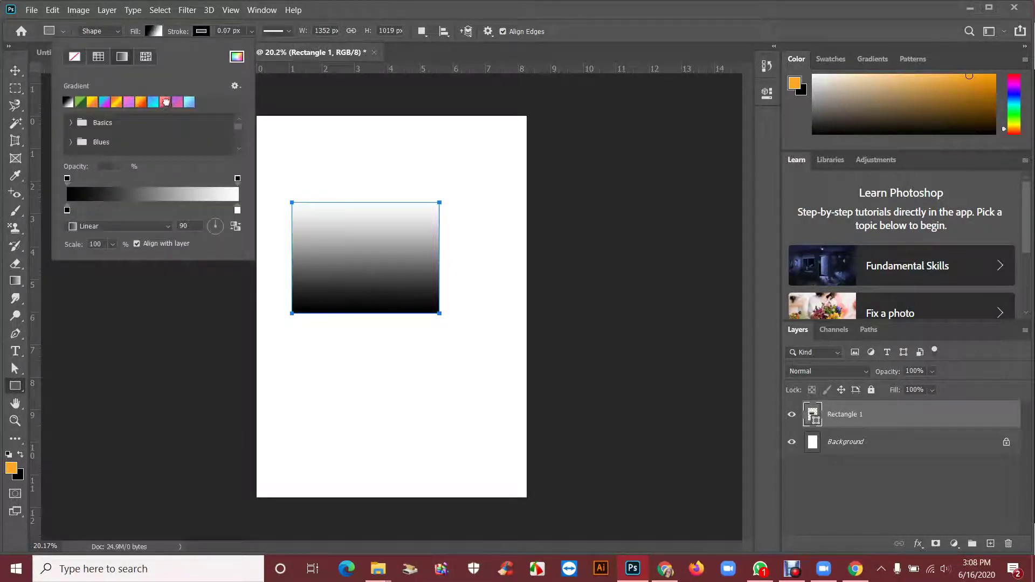
{"action": "left_click", "coordinate": [165, 103]}
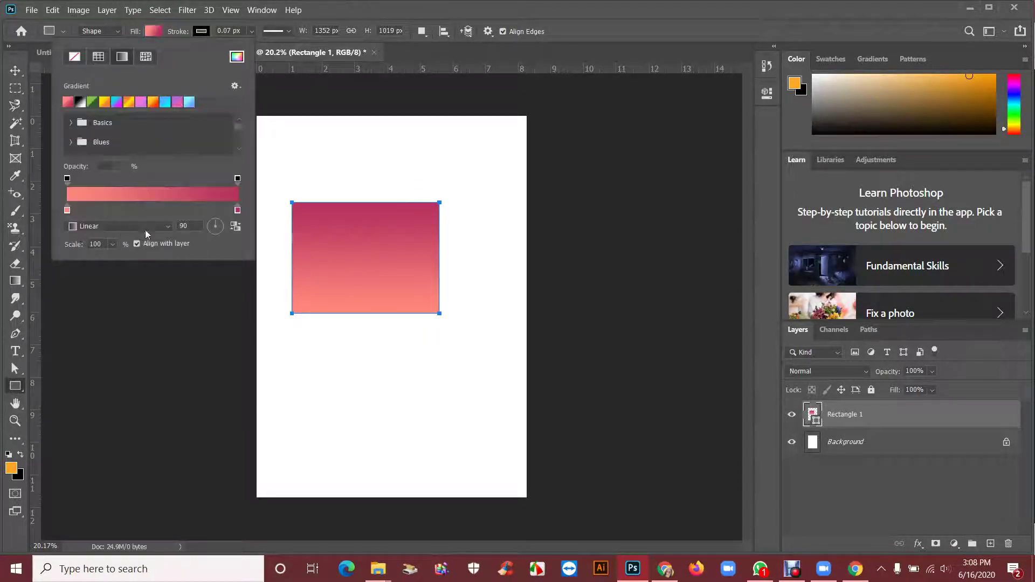
Try the Radial, Angle, Reflected and Diamond gradient styles on the rectangle's fill.
{"action": "left_click", "coordinate": [167, 227]}
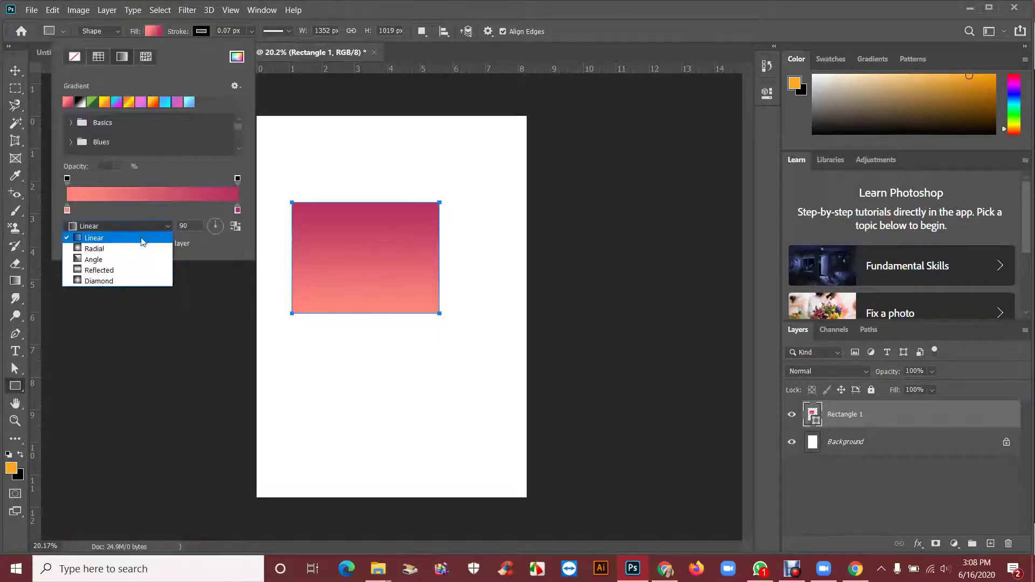
{"action": "left_click", "coordinate": [119, 249]}
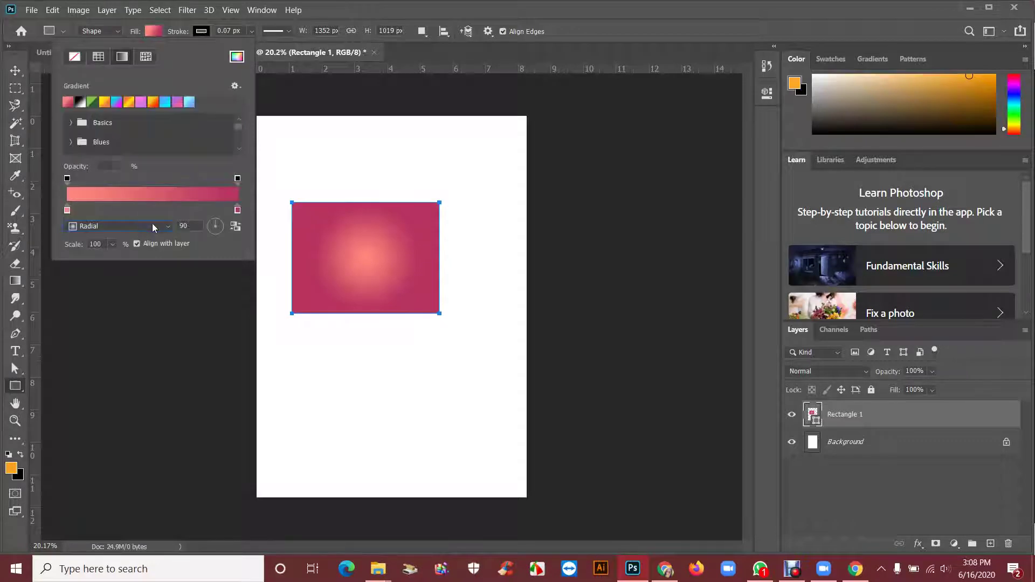
{"action": "left_click", "coordinate": [167, 225]}
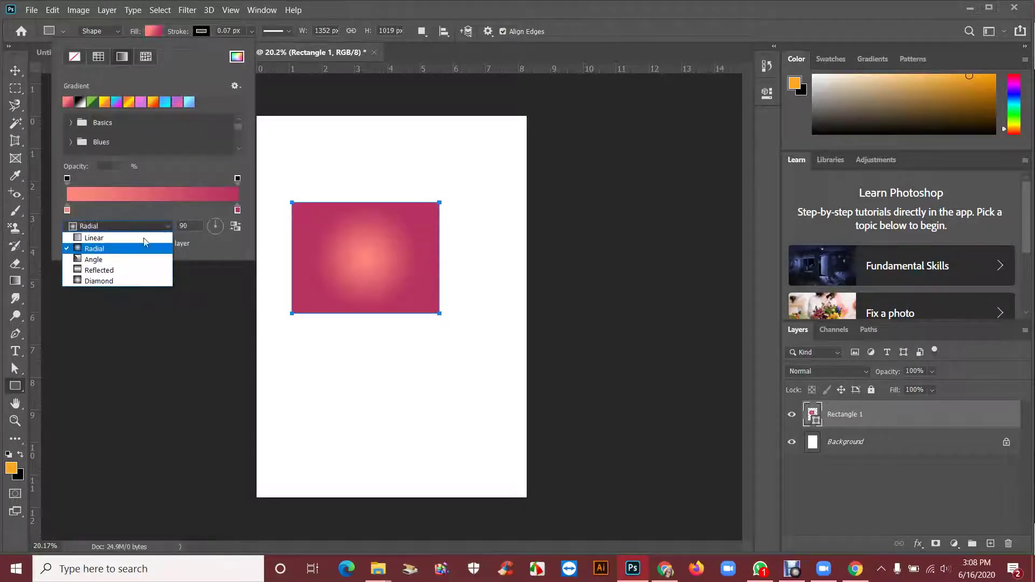
{"action": "left_click", "coordinate": [108, 260]}
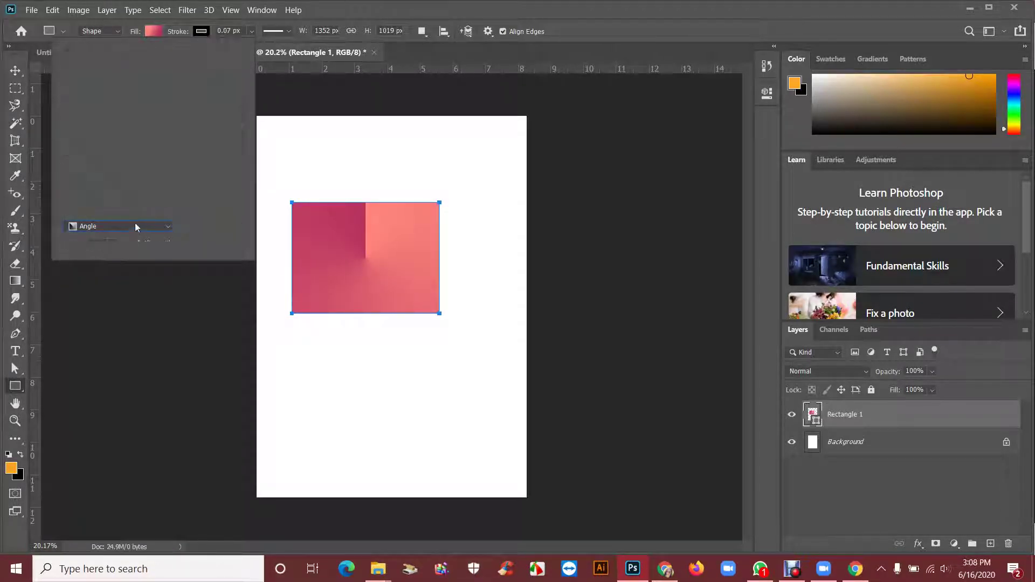
{"action": "left_click", "coordinate": [164, 225]}
{"action": "left_click", "coordinate": [117, 271]}
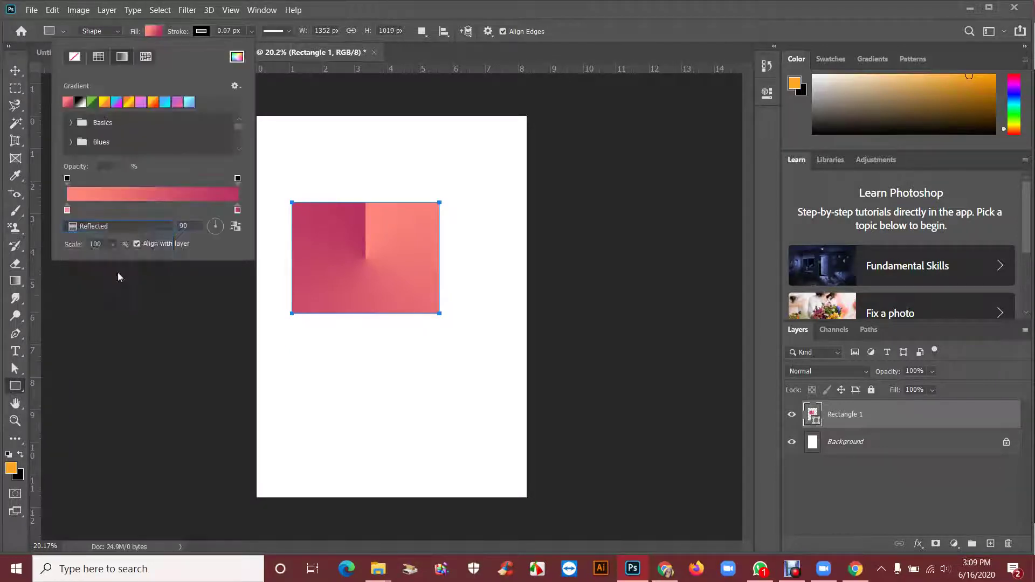
{"action": "left_click", "coordinate": [164, 228]}
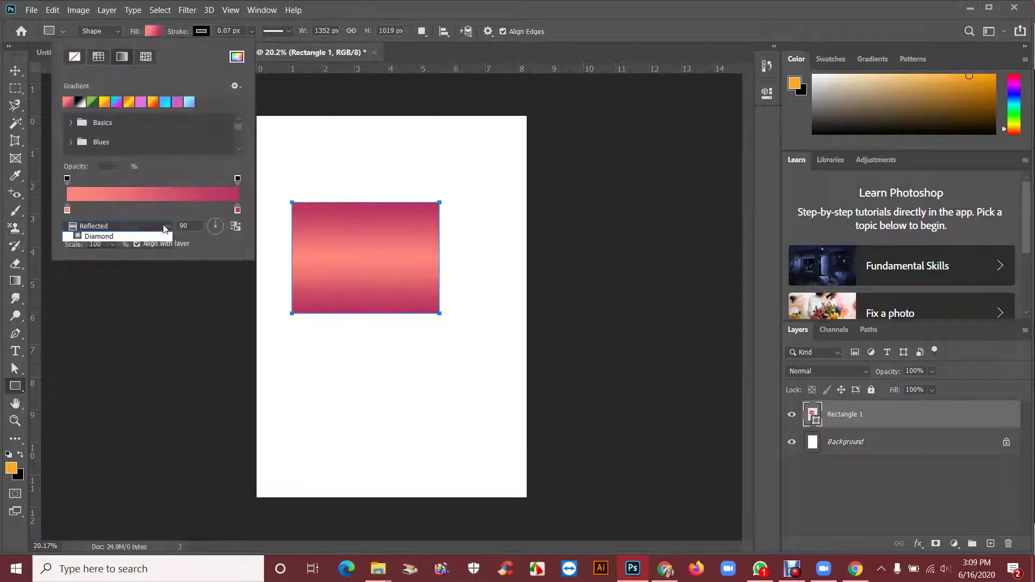
{"action": "left_click", "coordinate": [127, 280]}
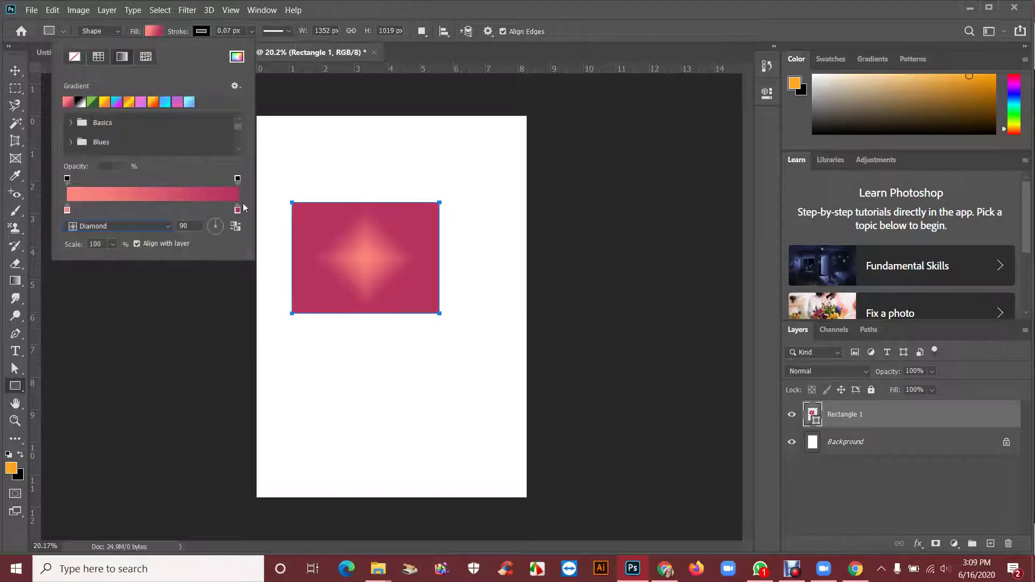
{"action": "left_click_drag", "start_coordinate": [237, 209], "coordinate": [198, 260]}
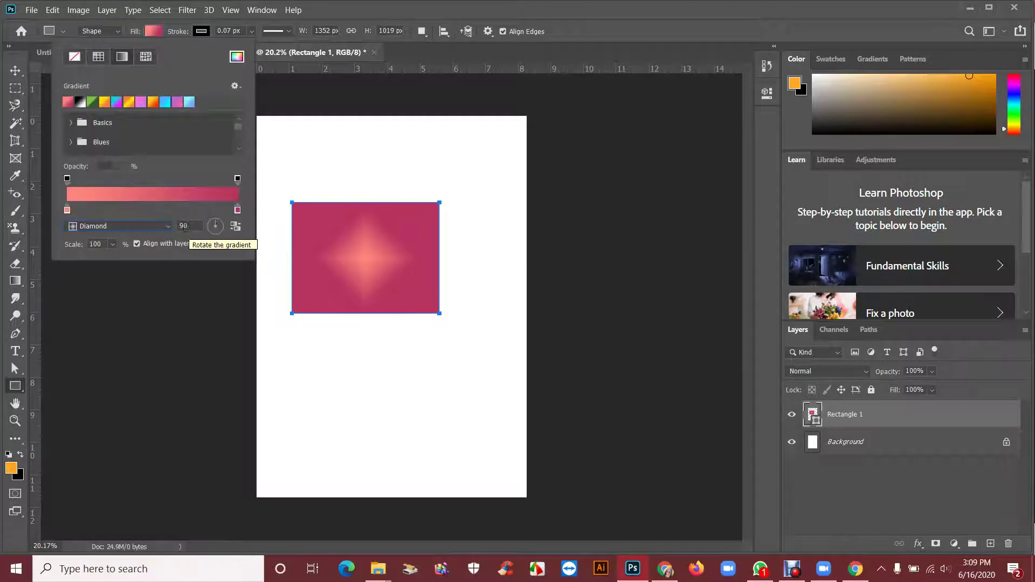
Set the rectangle's gradient style to Angle and rotate the gradient to -12 degrees.
{"action": "left_click", "coordinate": [170, 224]}
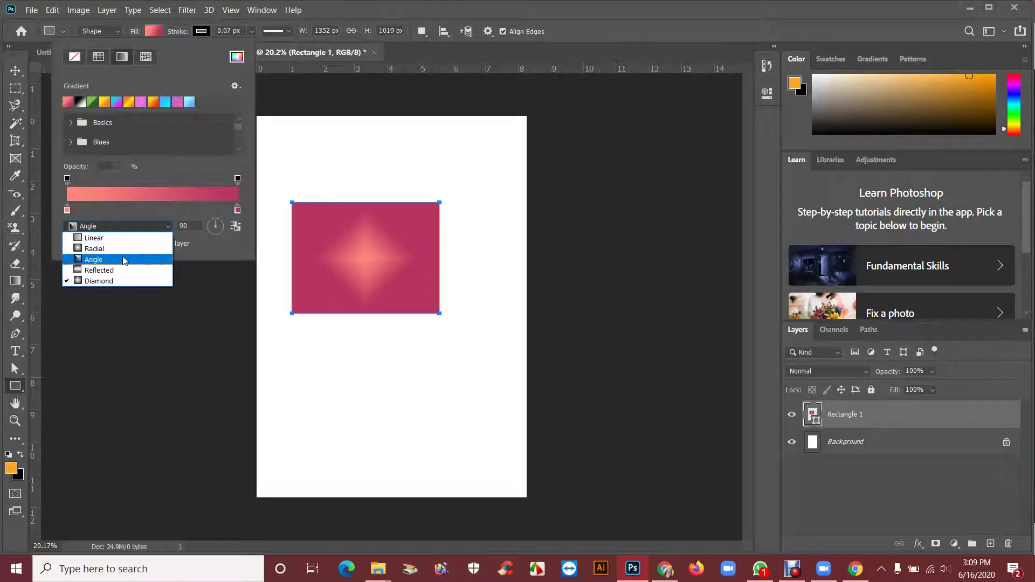
{"action": "left_click", "coordinate": [124, 261]}
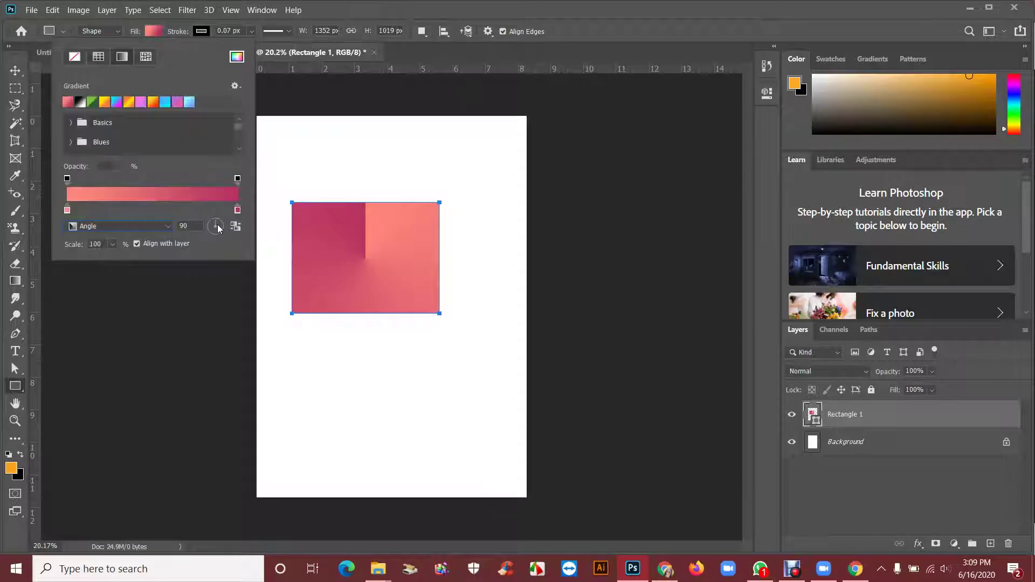
{"action": "left_click", "coordinate": [222, 229]}
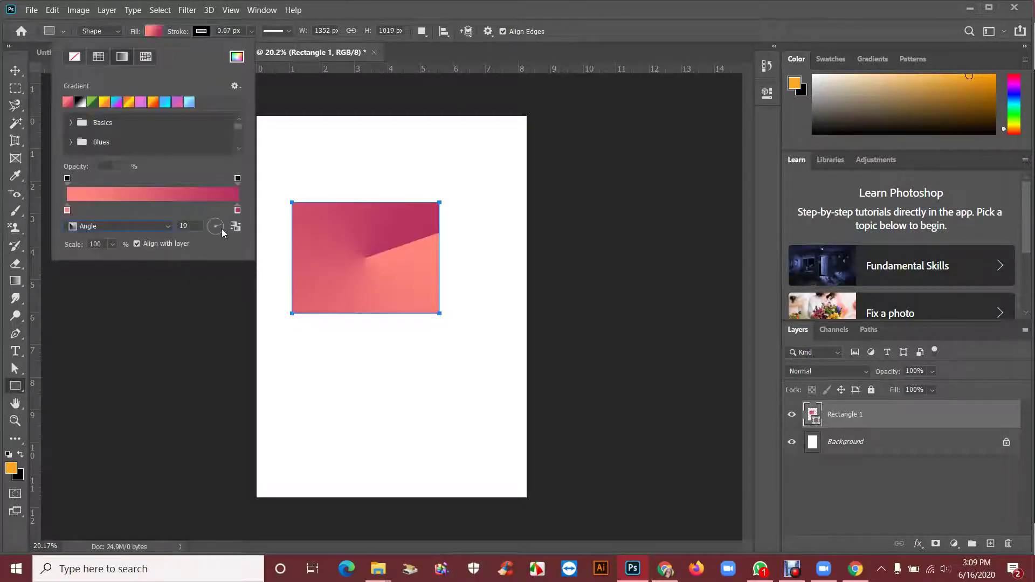
{"action": "left_click_drag", "start_coordinate": [222, 231], "coordinate": [217, 235]}
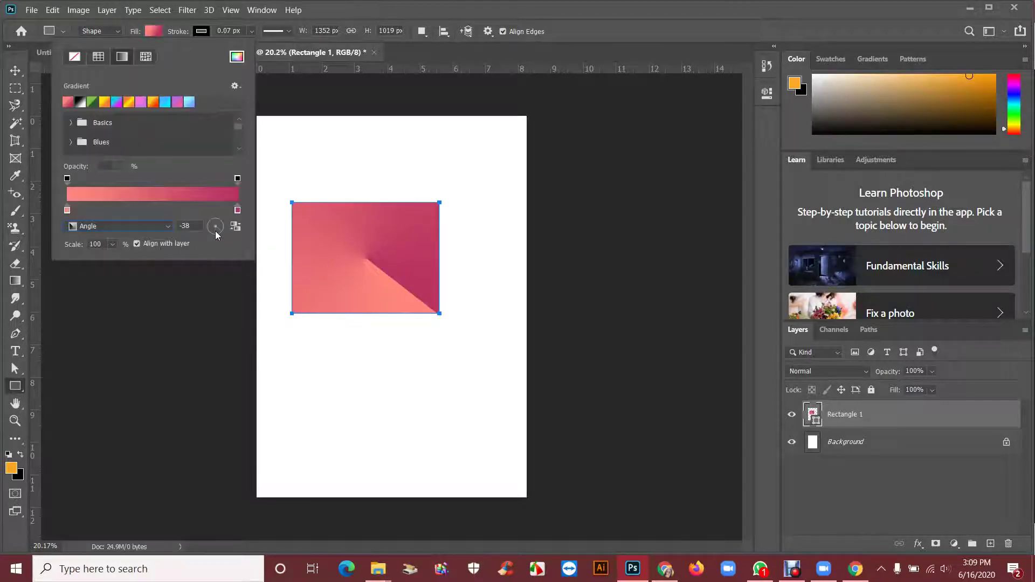
{"action": "left_click_drag", "start_coordinate": [215, 230], "coordinate": [212, 229]}
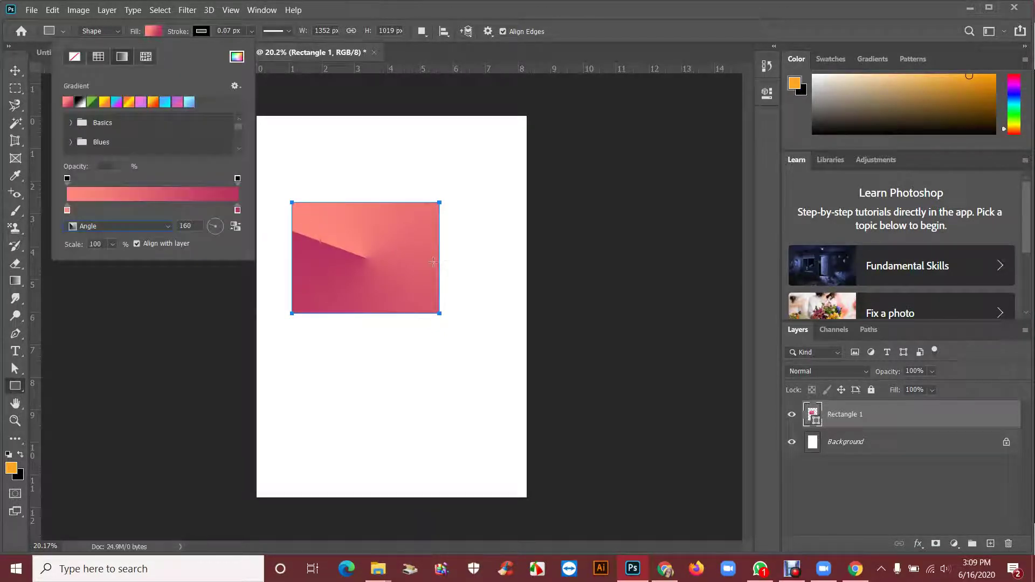
{"action": "left_click", "coordinate": [222, 228]}
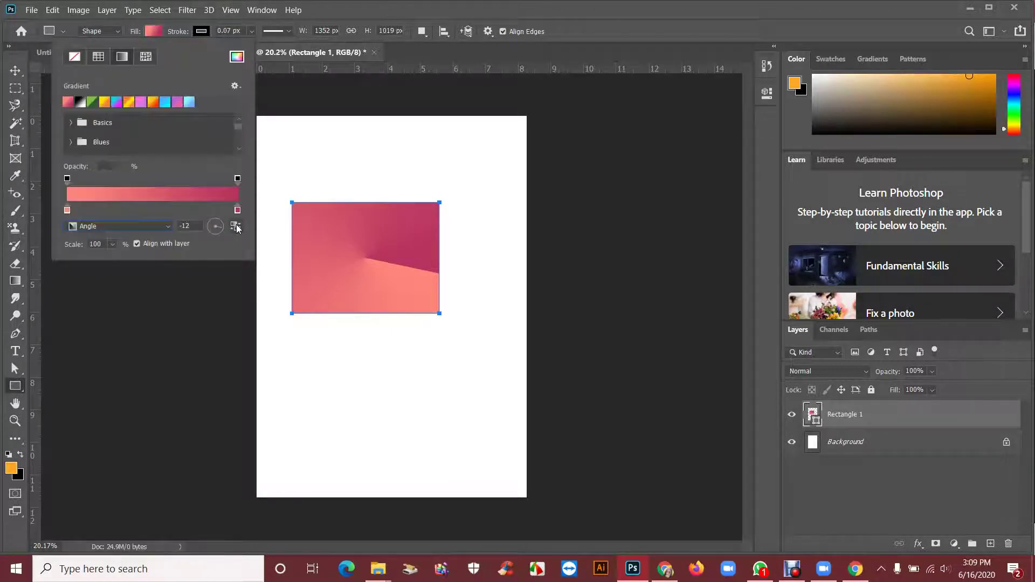
Reverse the gradient colors of the rectangle's fill and set the gradient style to Linear.
{"action": "left_click", "coordinate": [236, 227]}
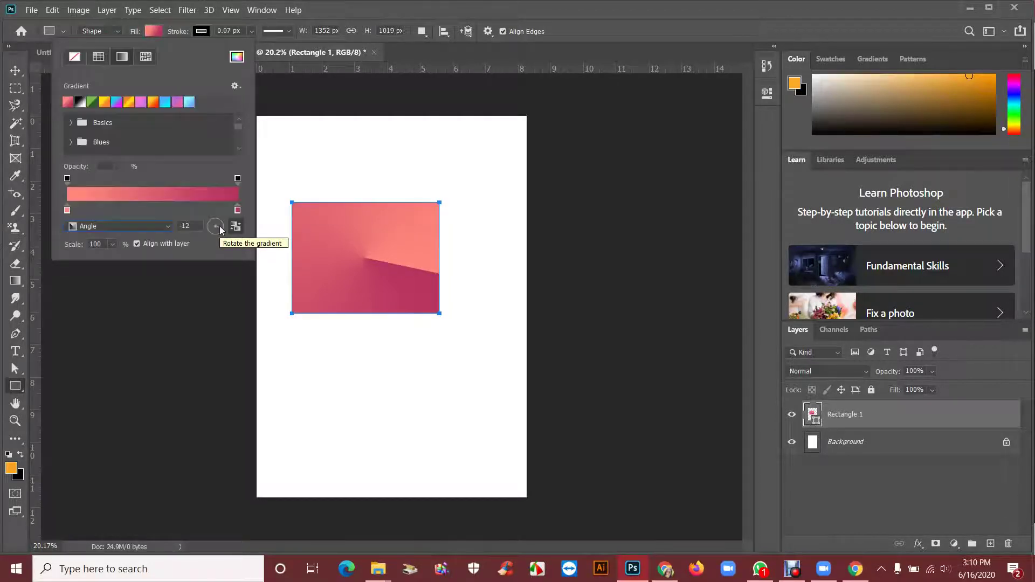
{"action": "left_click", "coordinate": [169, 226]}
{"action": "left_click", "coordinate": [95, 238]}
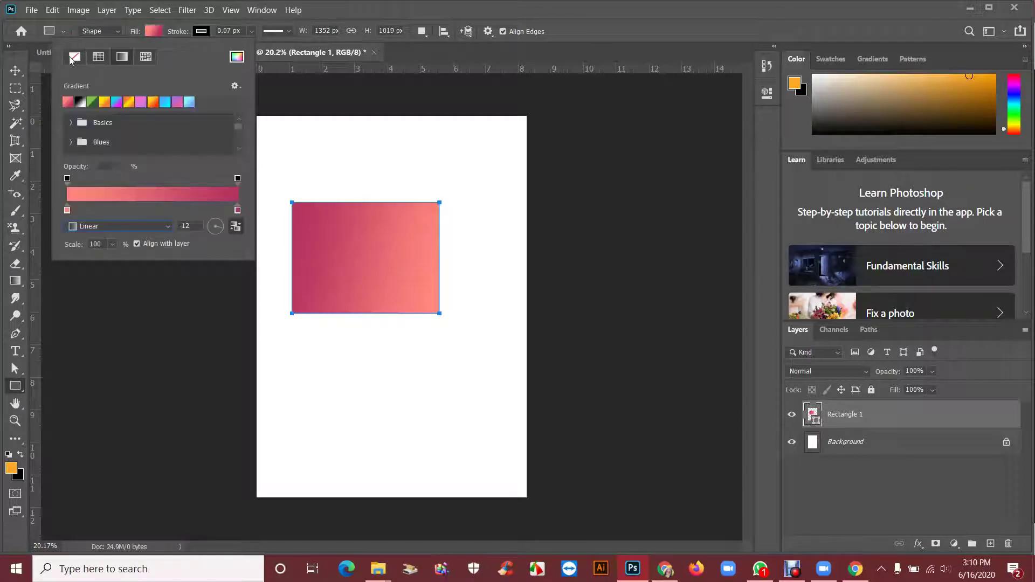
{"action": "left_click", "coordinate": [153, 31]}
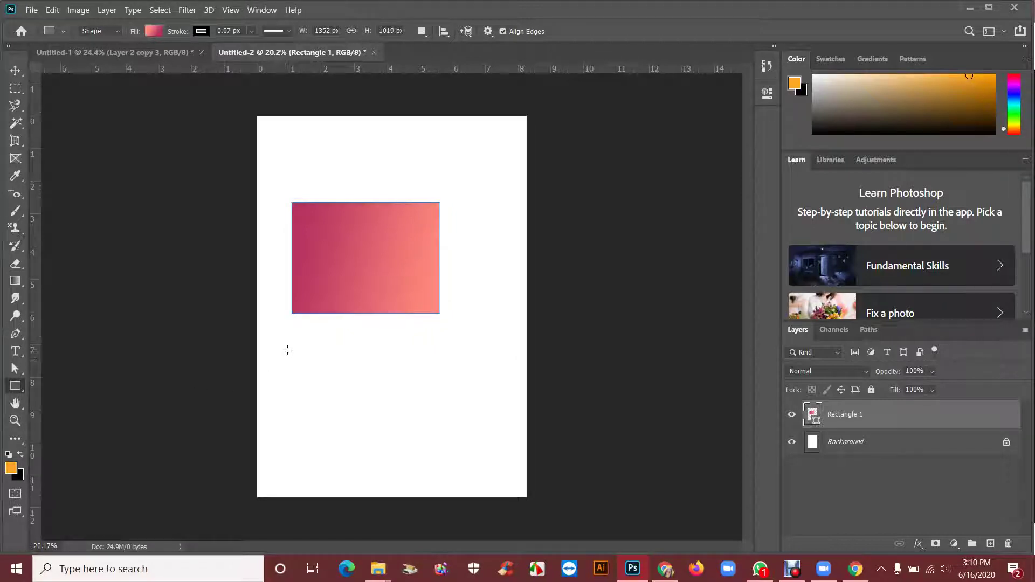
Draw a second rectangle about 735 px wide and 633 px high below the large one.
{"action": "left_click_drag", "start_coordinate": [284, 336], "coordinate": [365, 405]}
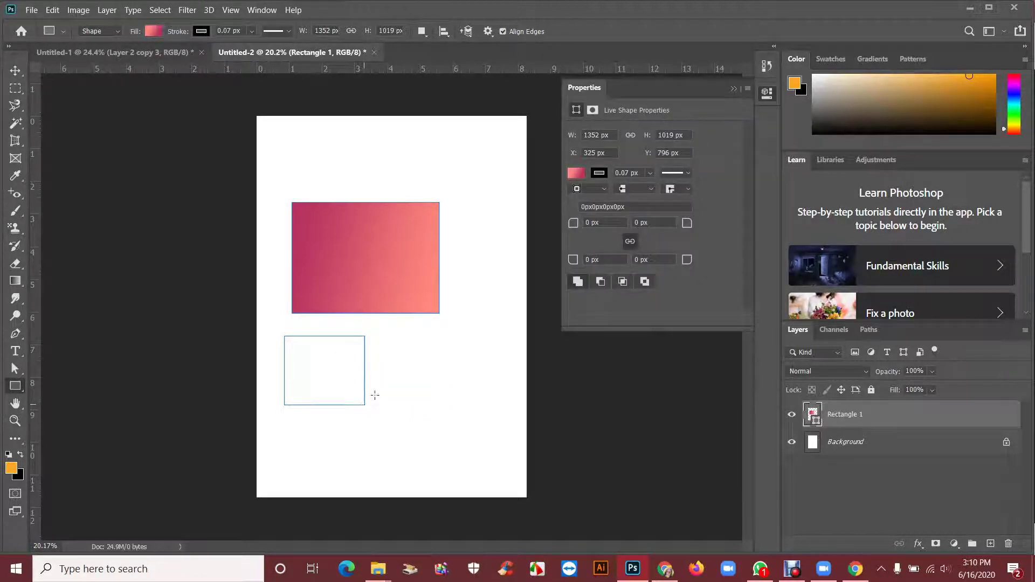
{"action": "left_click", "coordinate": [733, 88]}
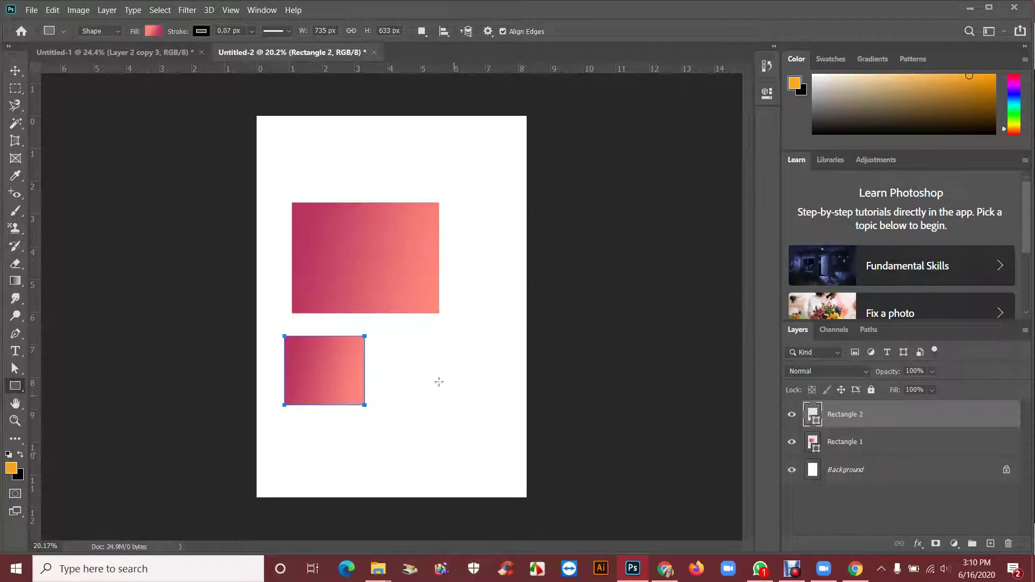
Create a rectangle of exactly 735 × 633 px beside the small one, using the Create Rectangle size settings.
{"action": "right_click", "coordinate": [414, 339]}
{"action": "key", "text": "Escape"}
{"action": "left_click", "coordinate": [414, 340]}
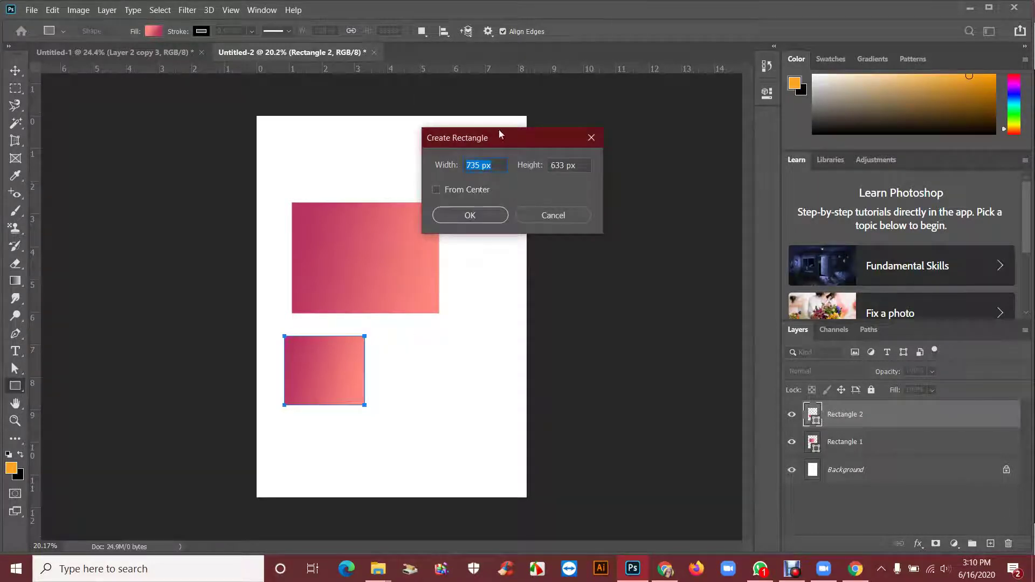
{"action": "left_click_drag", "start_coordinate": [511, 136], "coordinate": [436, 146]}
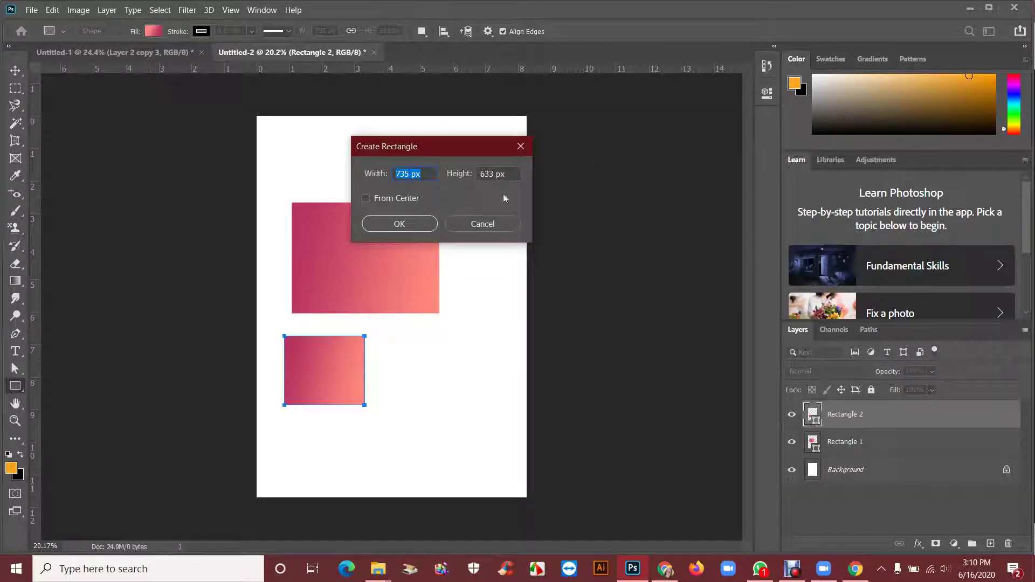
{"action": "left_click", "coordinate": [399, 224]}
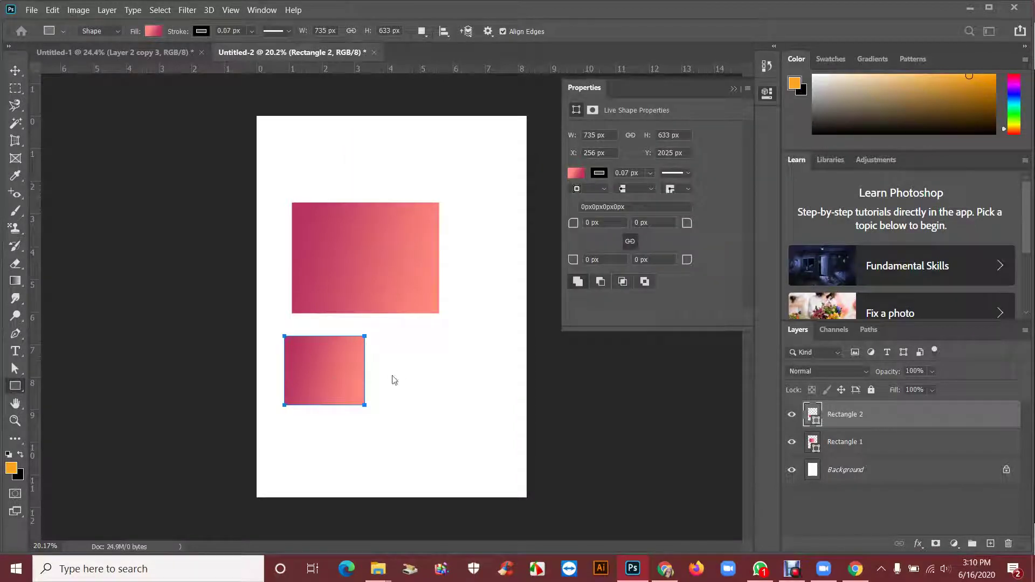
Draw a thin horizontal rectangle about 298 × 14 px over the lower-left rectangle.
{"action": "left_click_drag", "start_coordinate": [394, 380], "coordinate": [422, 386]}
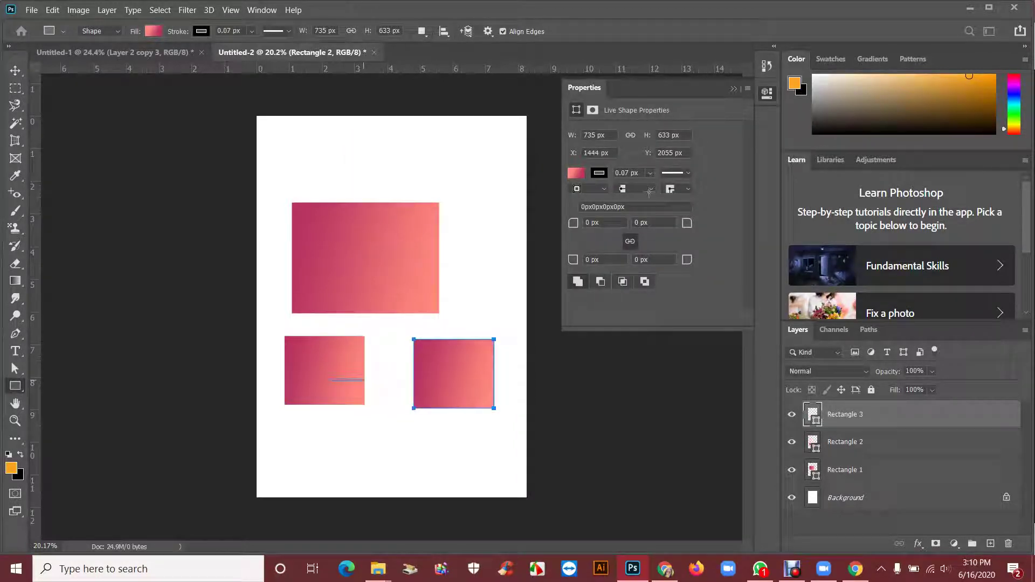
{"action": "left_click", "coordinate": [734, 89]}
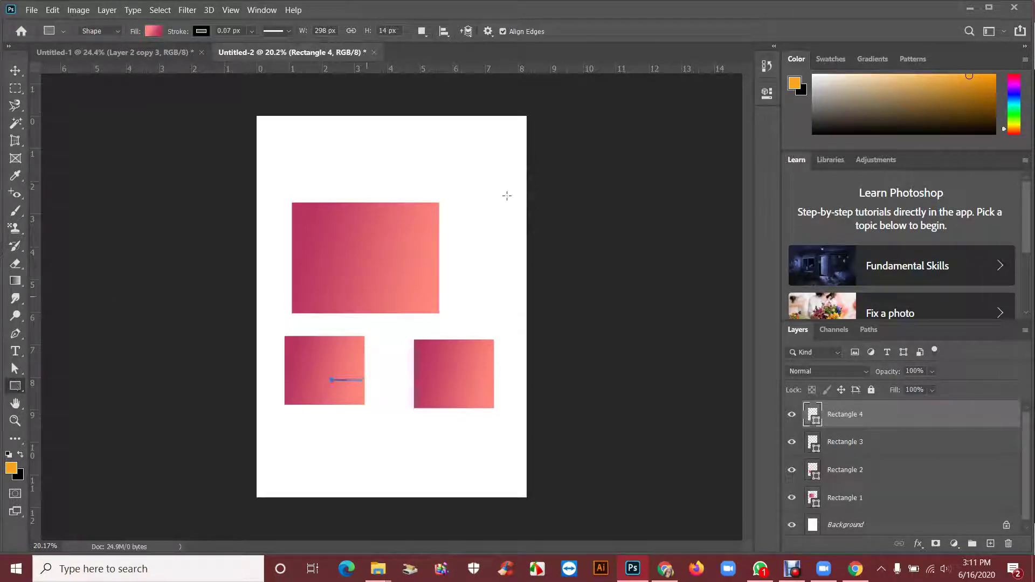
Draw a rectangle about 870 × 657 px above the large one and create an exact same-size rectangle overlapping the large one's right edge.
{"action": "left_click_drag", "start_coordinate": [313, 126], "coordinate": [408, 196]}
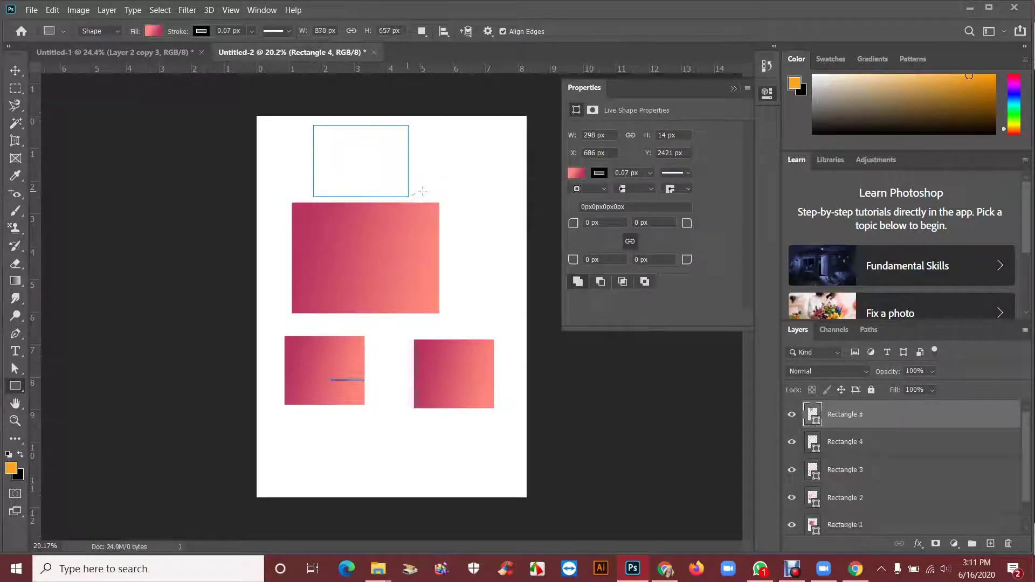
{"action": "left_click", "coordinate": [423, 191]}
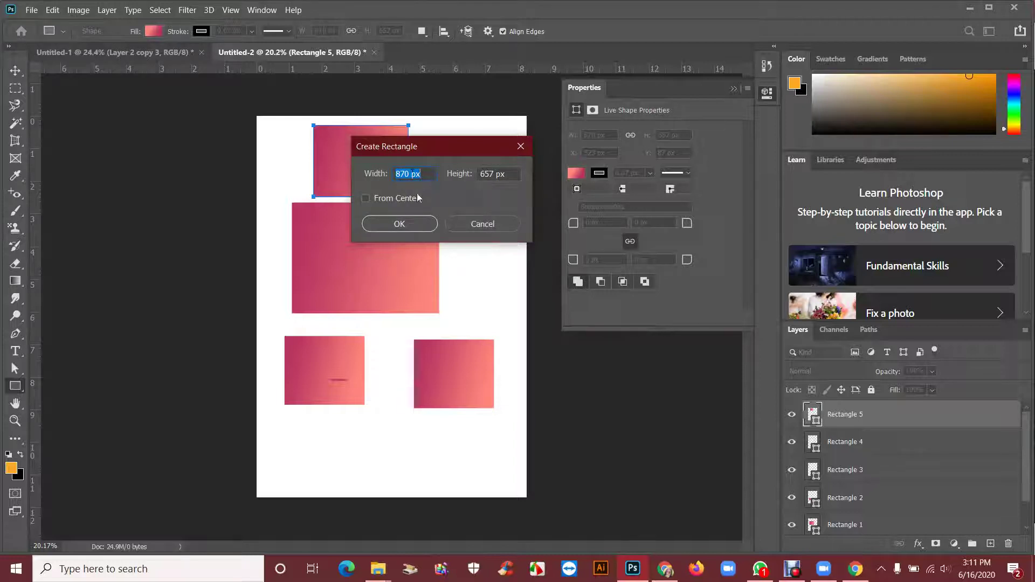
{"action": "left_click", "coordinate": [402, 224]}
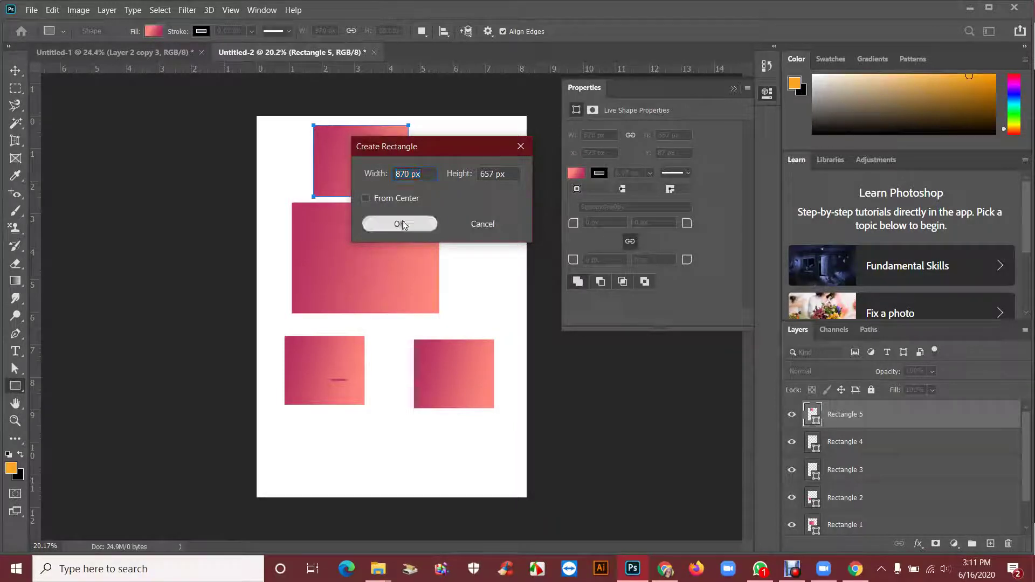
{"action": "left_click", "coordinate": [381, 365]}
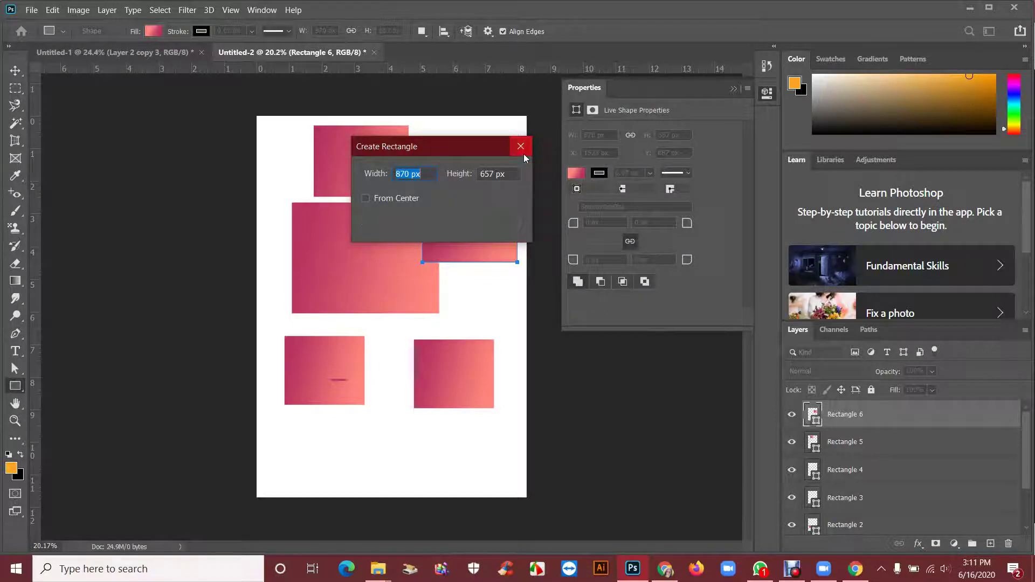
{"action": "left_click", "coordinate": [523, 154]}
{"action": "left_click", "coordinate": [734, 88]}
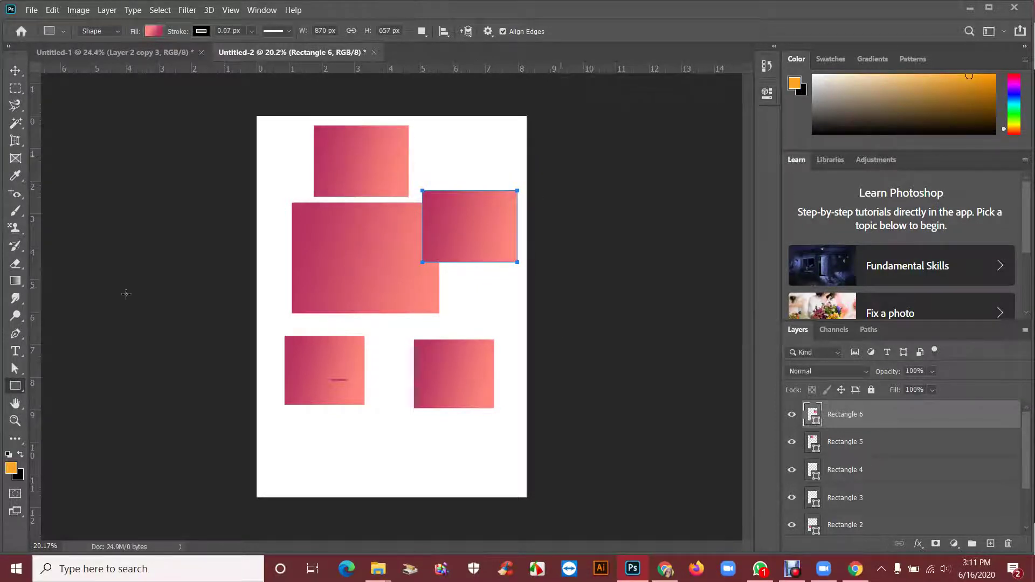
Undo the added rectangles and gradient fill changes back to the single large black rectangle.
{"action": "left_click", "coordinate": [15, 70]}
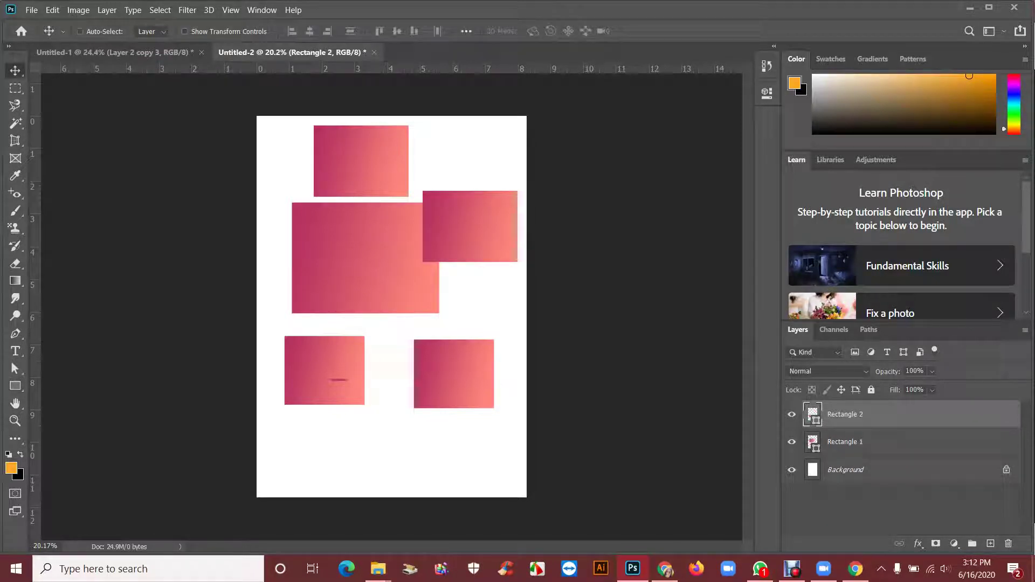
{"action": "key", "text": "ctrl+z"}
{"action": "key", "text": "ctrl+z"}
{"action": "key", "text": "ctrl+z"}
{"action": "key", "text": "ctrl+z"}
{"action": "key", "text": "ctrl+z"}
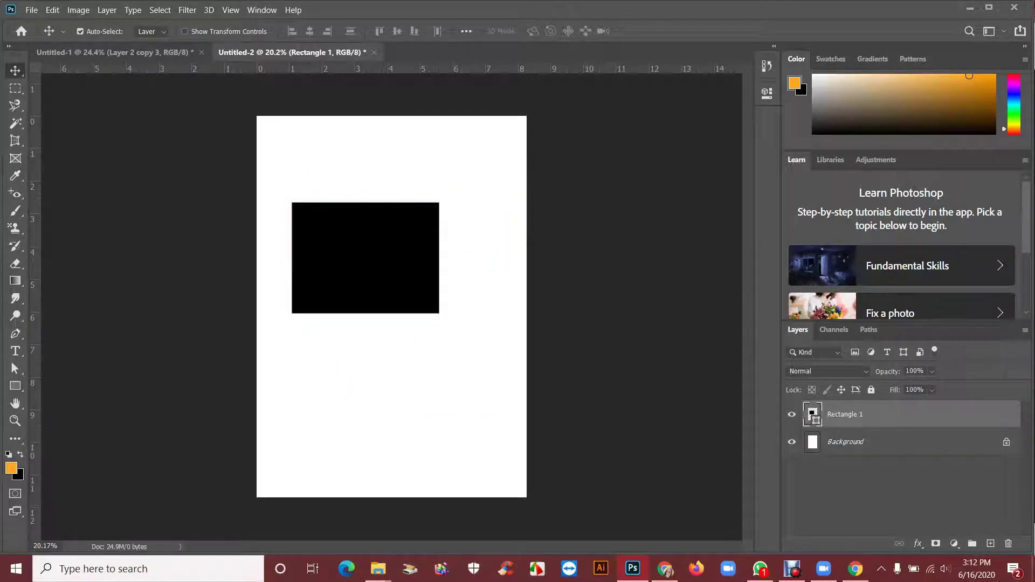
Change the black rectangle's fill from a solid color to a linear gradient.
{"action": "left_click", "coordinate": [15, 392]}
{"action": "left_click", "coordinate": [154, 31]}
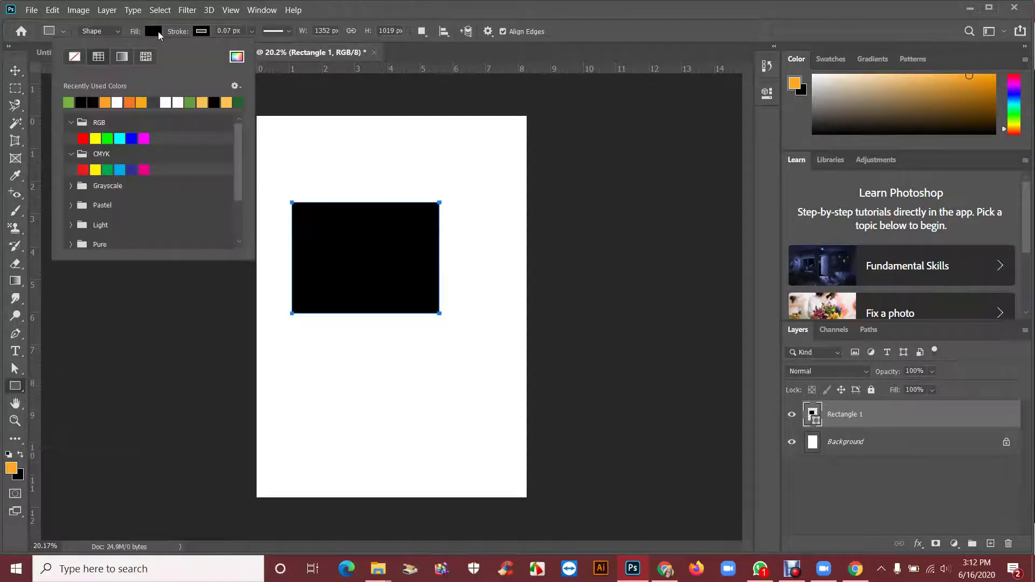
{"action": "left_click", "coordinate": [123, 57]}
{"action": "left_click", "coordinate": [123, 58]}
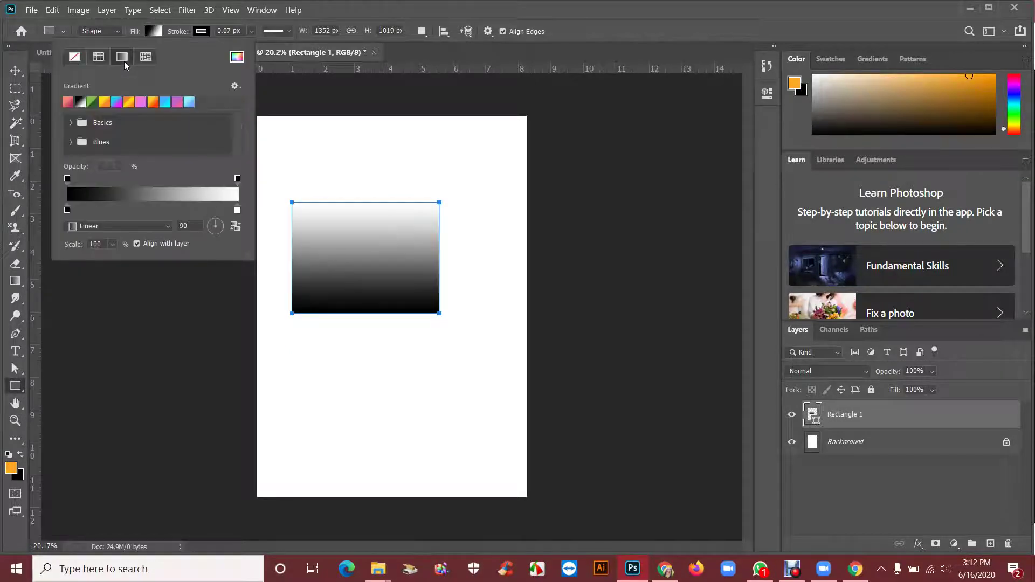
Open the fill gradient in the Gradient Editor and change its starting color stop from black to a medium green.
{"action": "left_click", "coordinate": [125, 197]}
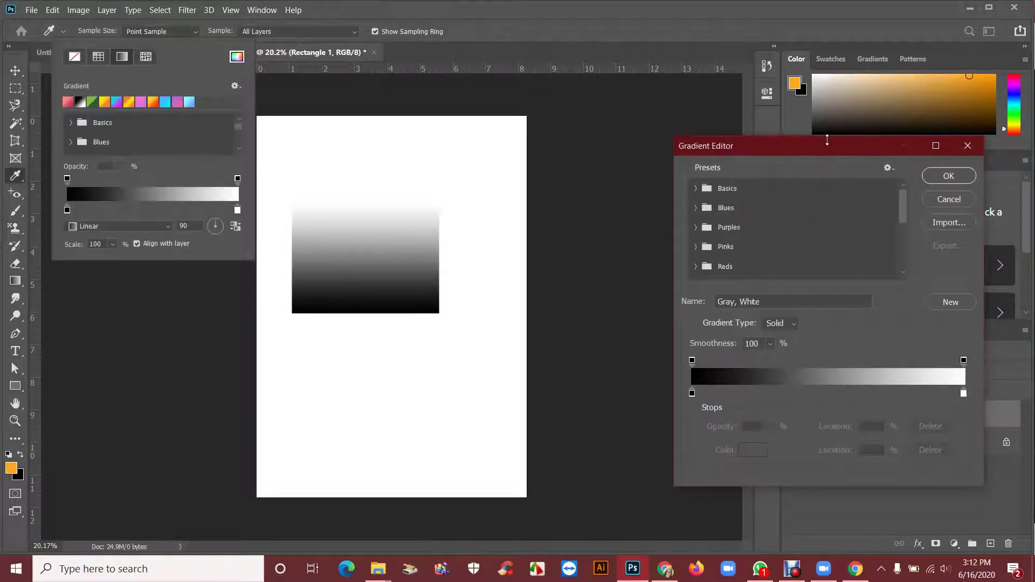
{"action": "left_click_drag", "start_coordinate": [820, 150], "coordinate": [692, 121]}
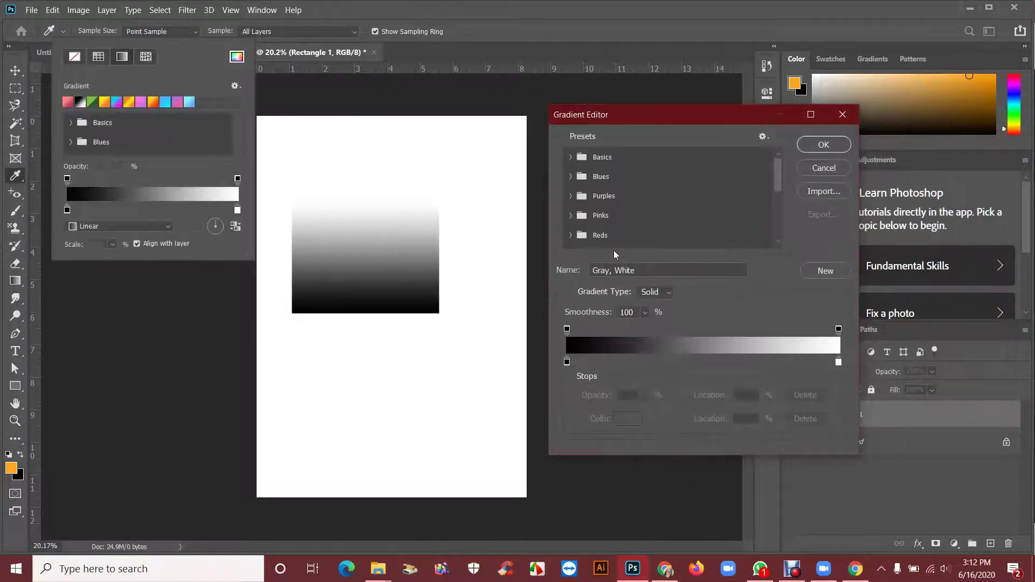
{"action": "left_click", "coordinate": [566, 362]}
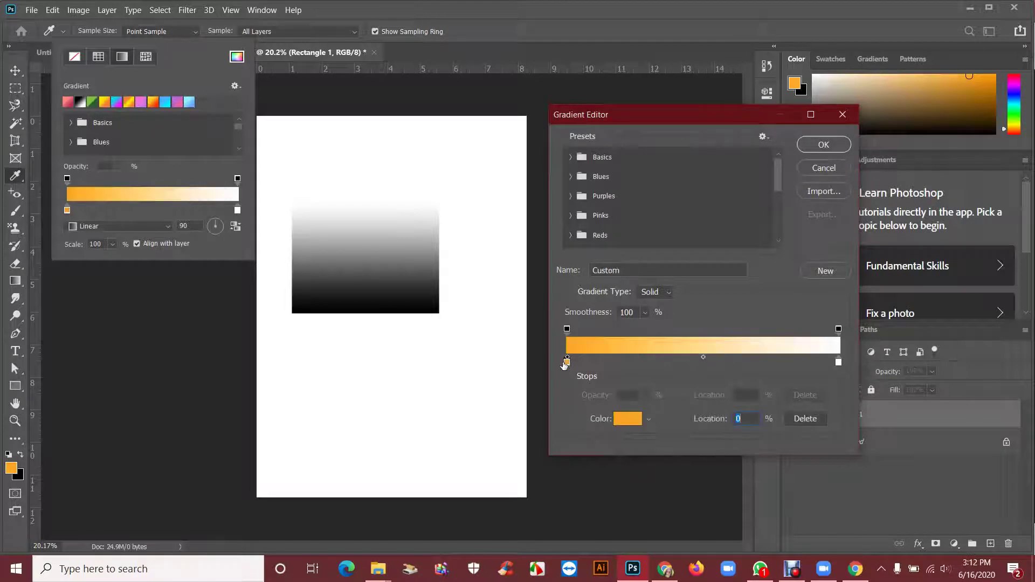
{"action": "left_click", "coordinate": [649, 419]}
{"action": "left_click", "coordinate": [639, 419]}
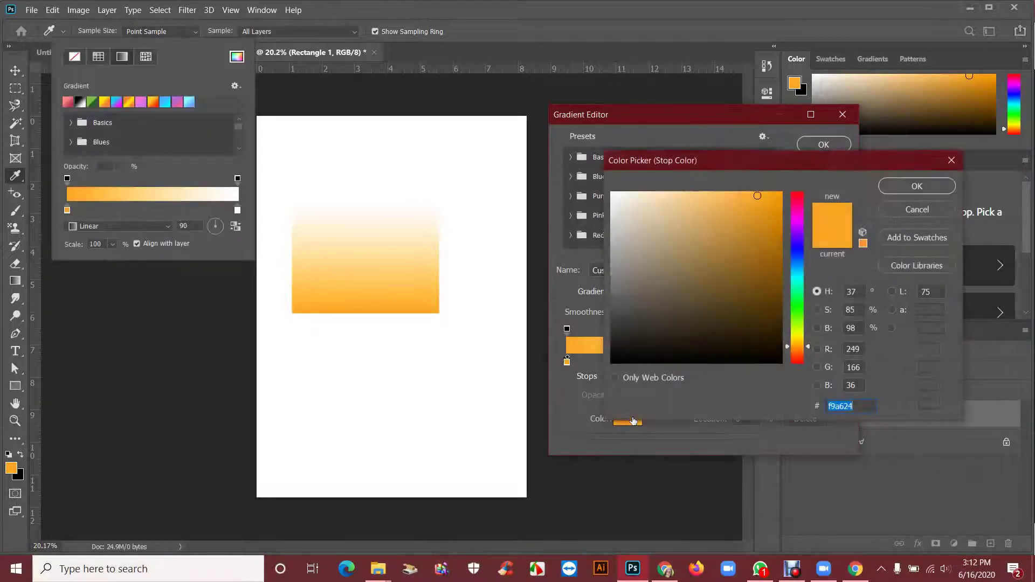
{"action": "left_click_drag", "start_coordinate": [797, 318], "coordinate": [797, 243]}
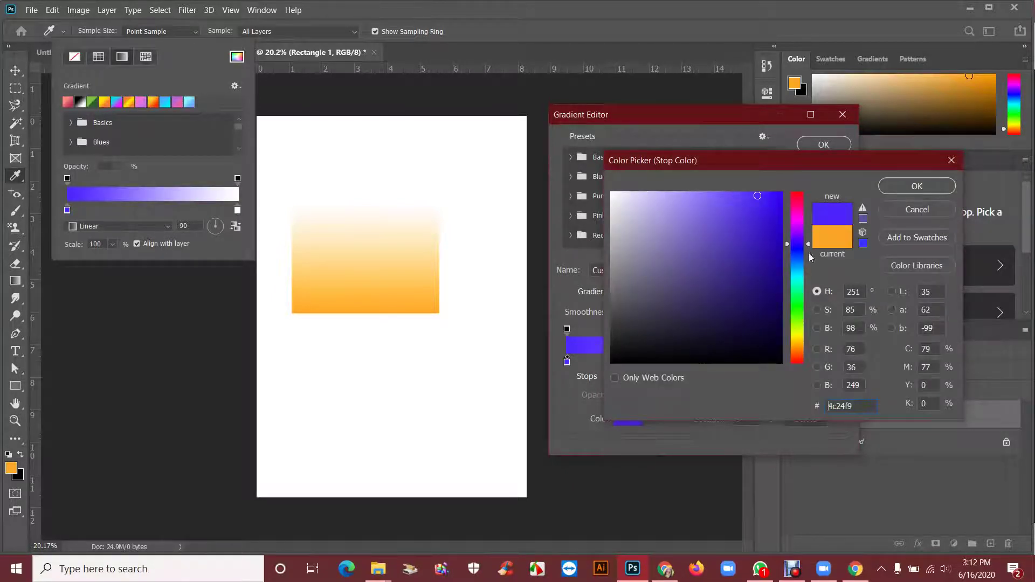
{"action": "left_click", "coordinate": [794, 291]}
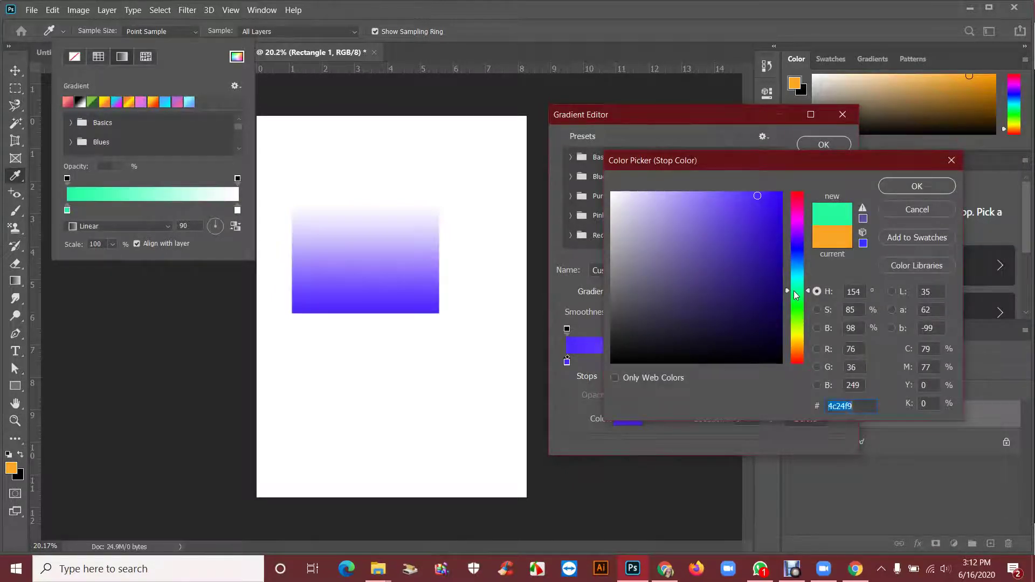
{"action": "left_click", "coordinate": [776, 246]}
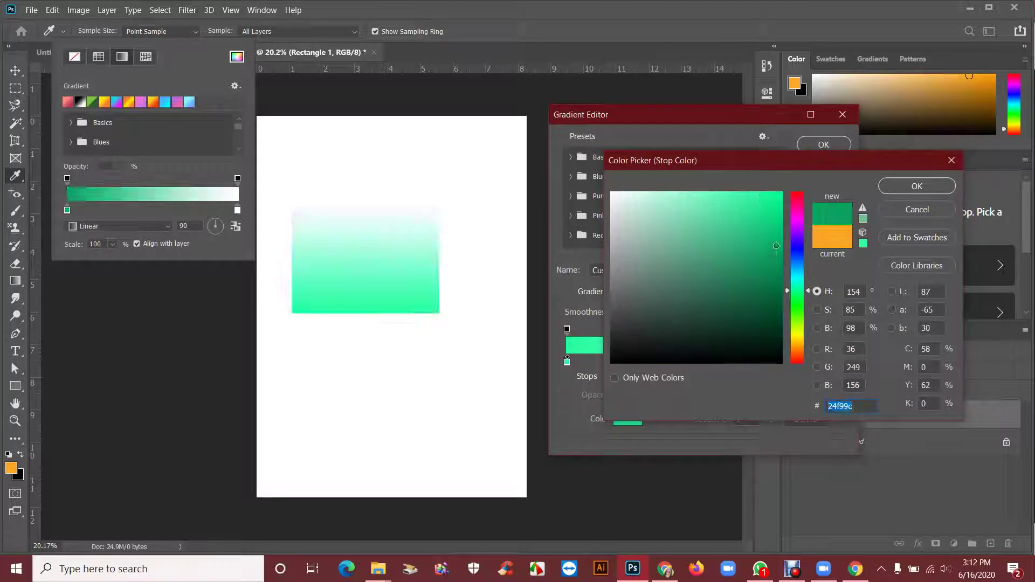
{"action": "left_click", "coordinate": [916, 186]}
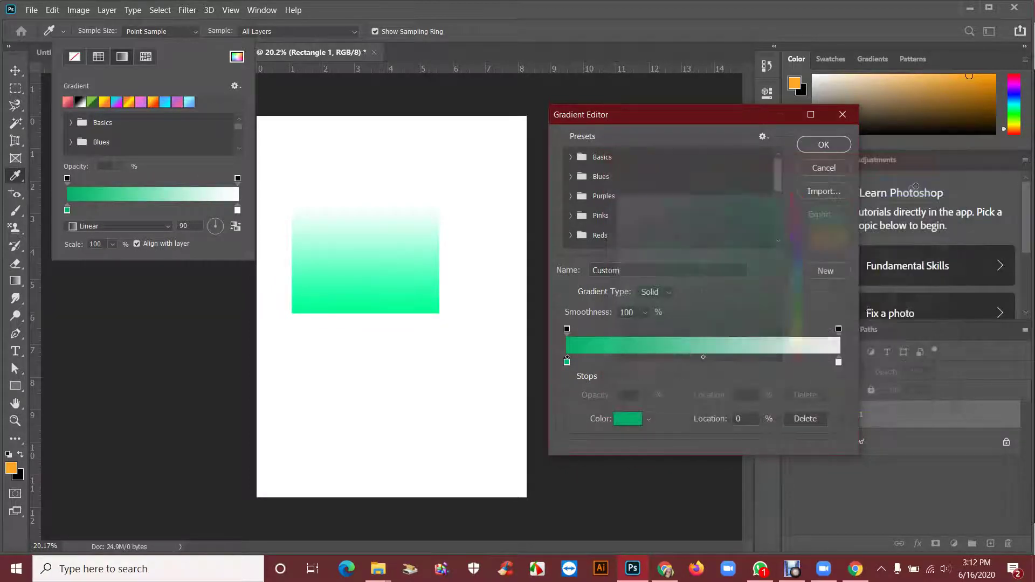
Set the gradient's ending color stop at 100% to violet-blue #5d2bff.
{"action": "left_click", "coordinate": [838, 362]}
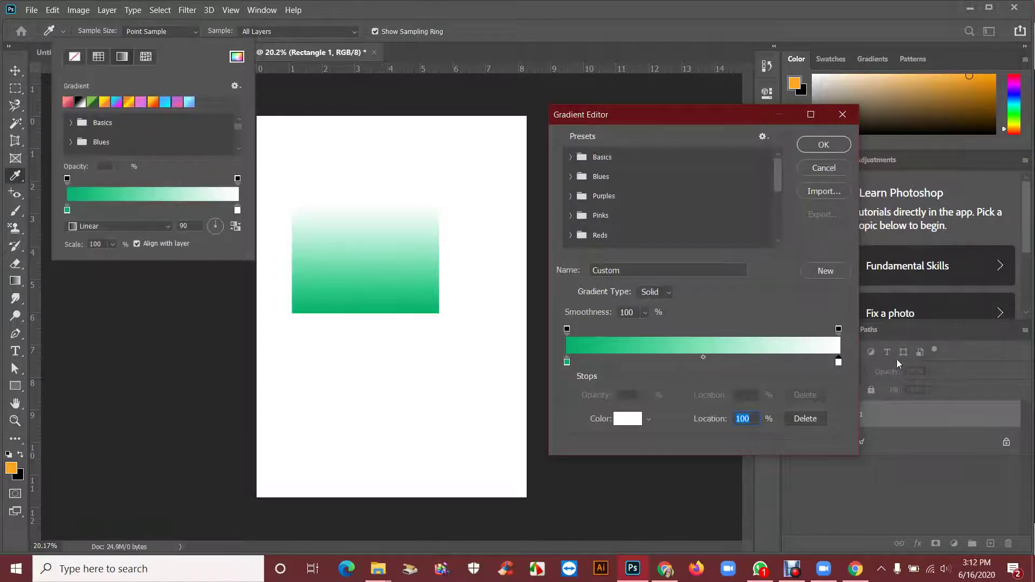
{"action": "left_click", "coordinate": [626, 415]}
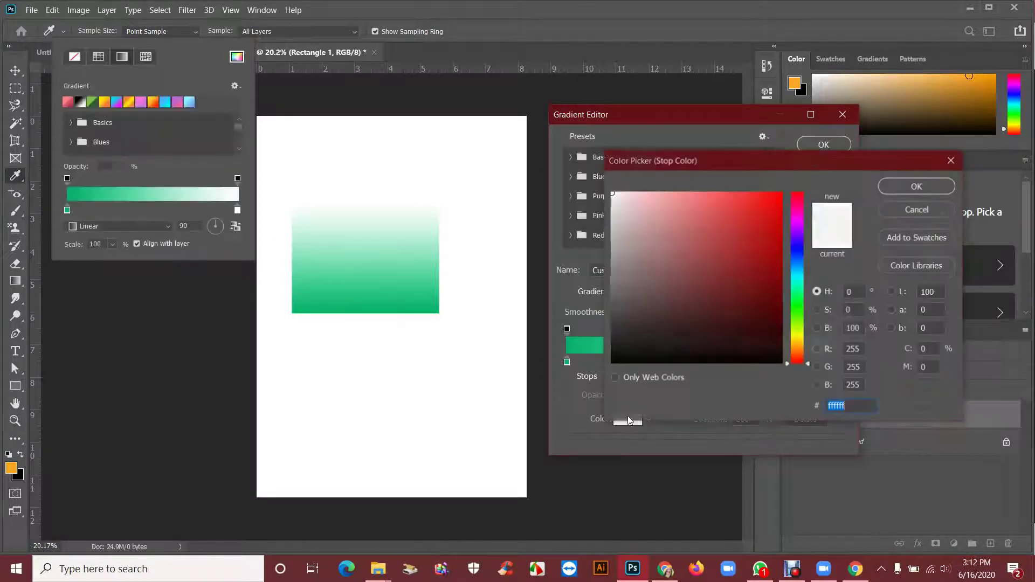
{"action": "left_click", "coordinate": [802, 284]}
{"action": "left_click_drag", "start_coordinate": [802, 283], "coordinate": [802, 325]}
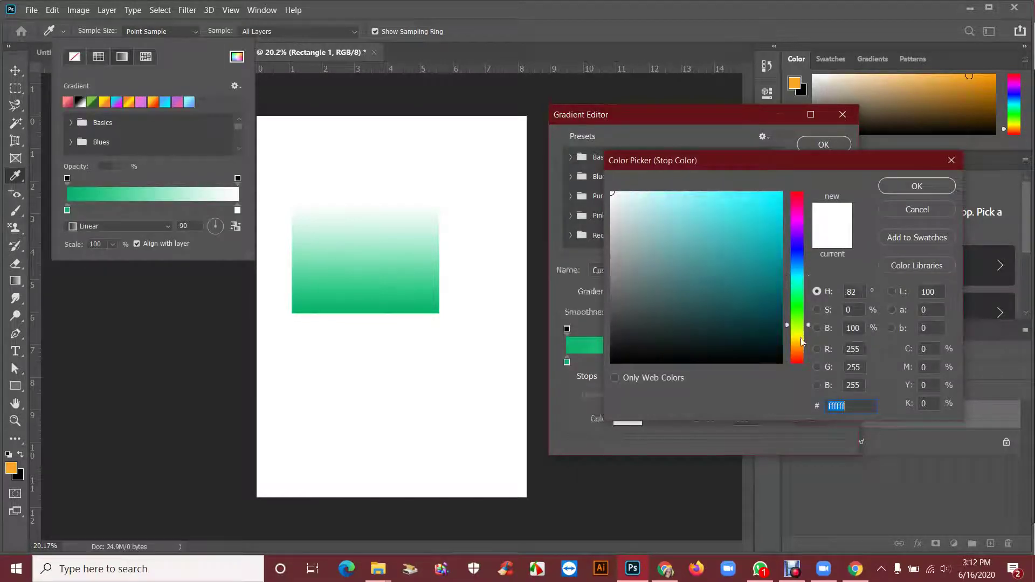
{"action": "left_click", "coordinate": [802, 243]}
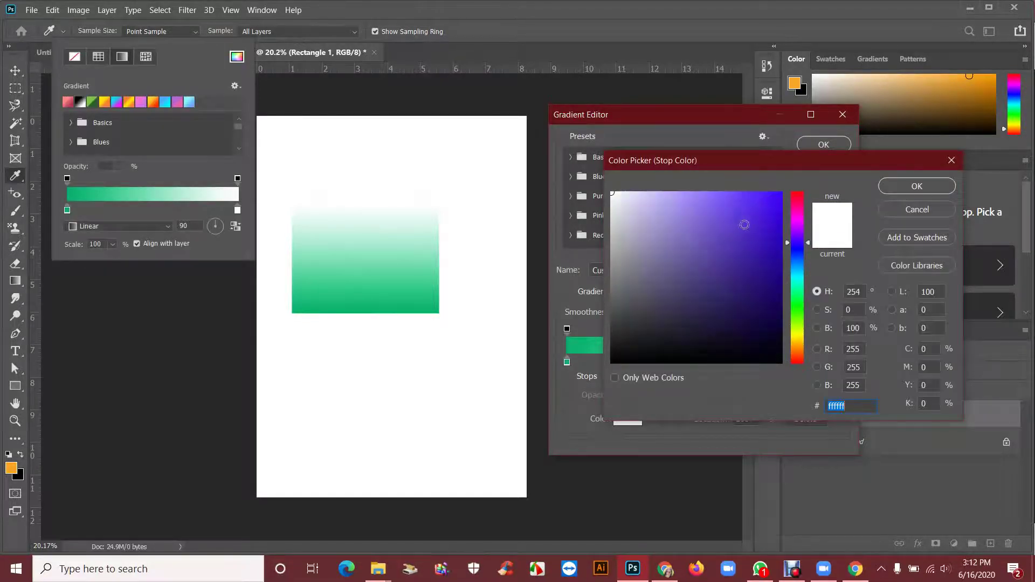
{"action": "left_click_drag", "start_coordinate": [745, 224], "coordinate": [754, 197]}
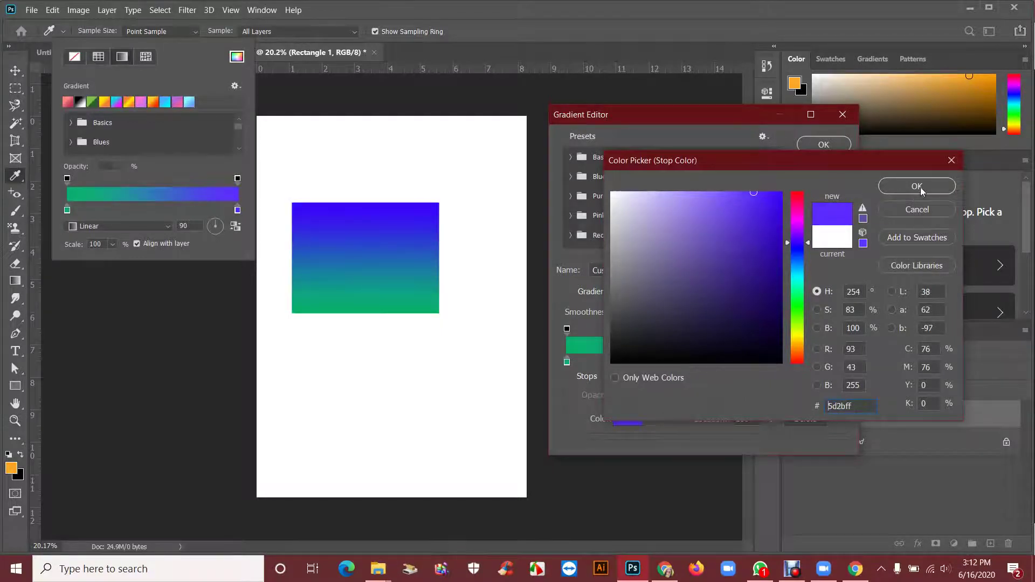
{"action": "left_click", "coordinate": [917, 187]}
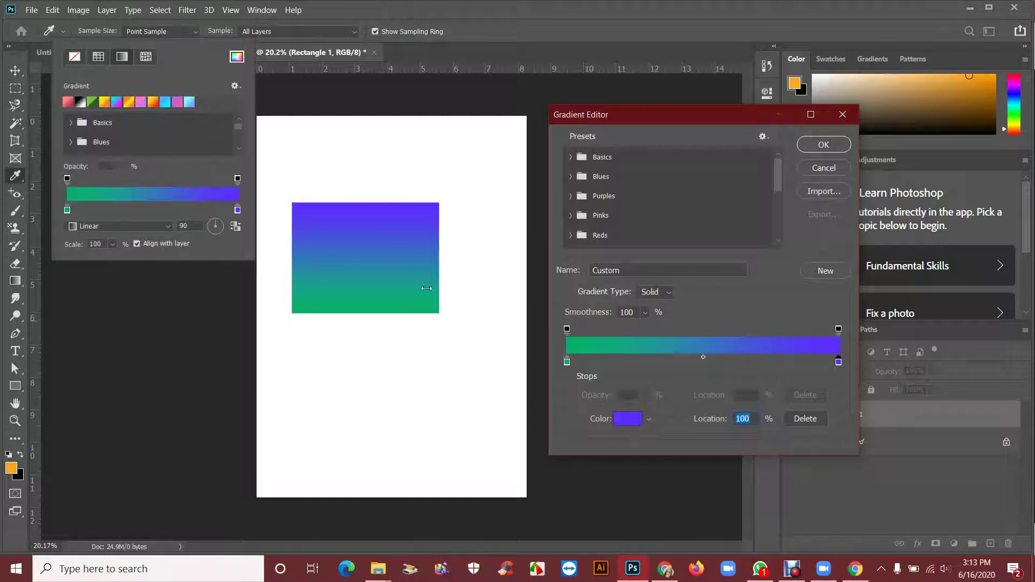
Add a color stop at 43% of the gradient and set its color to yellow #fff82b.
{"action": "left_click", "coordinate": [672, 350]}
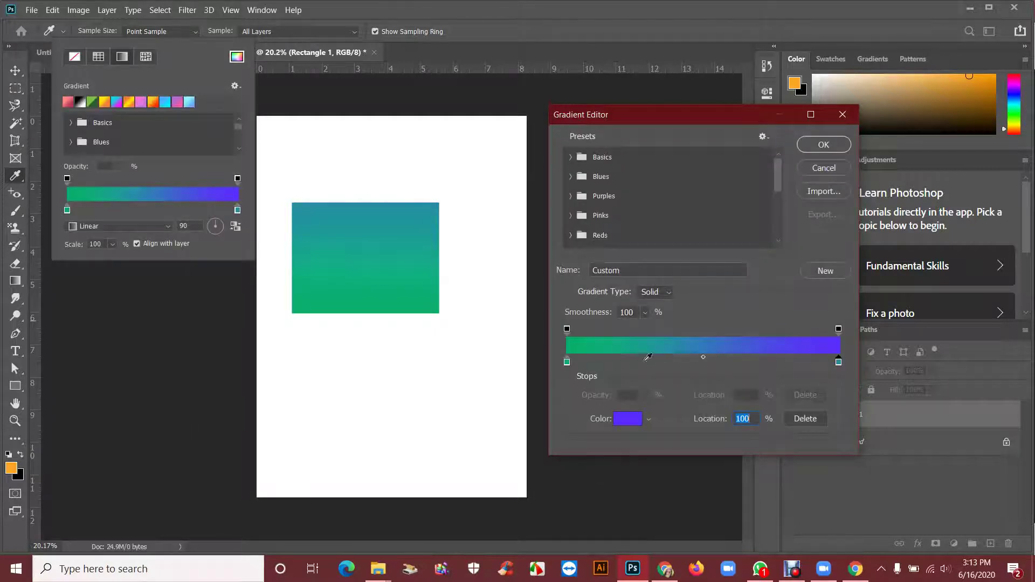
{"action": "left_click", "coordinate": [683, 360]}
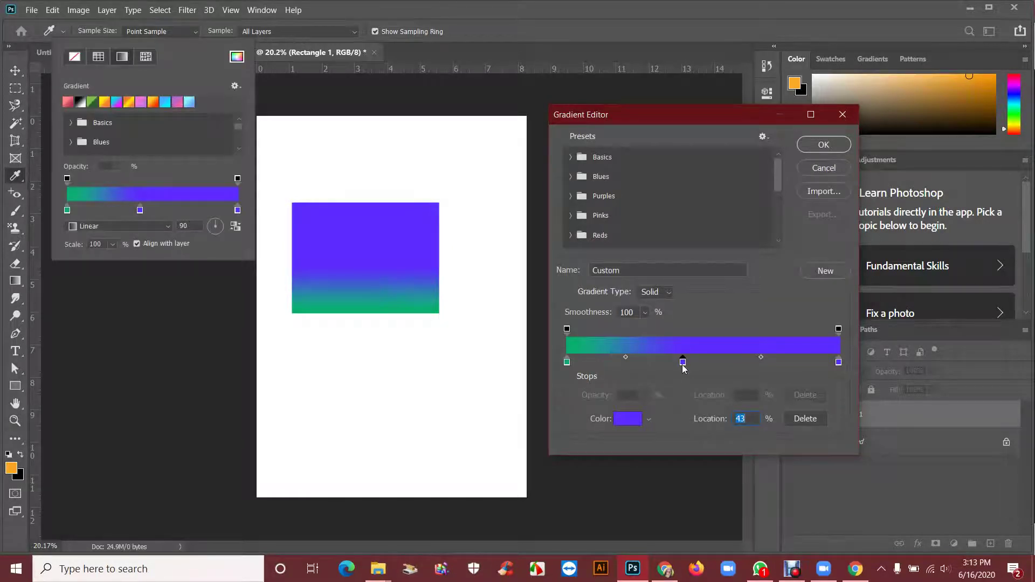
{"action": "double_click", "coordinate": [683, 362]}
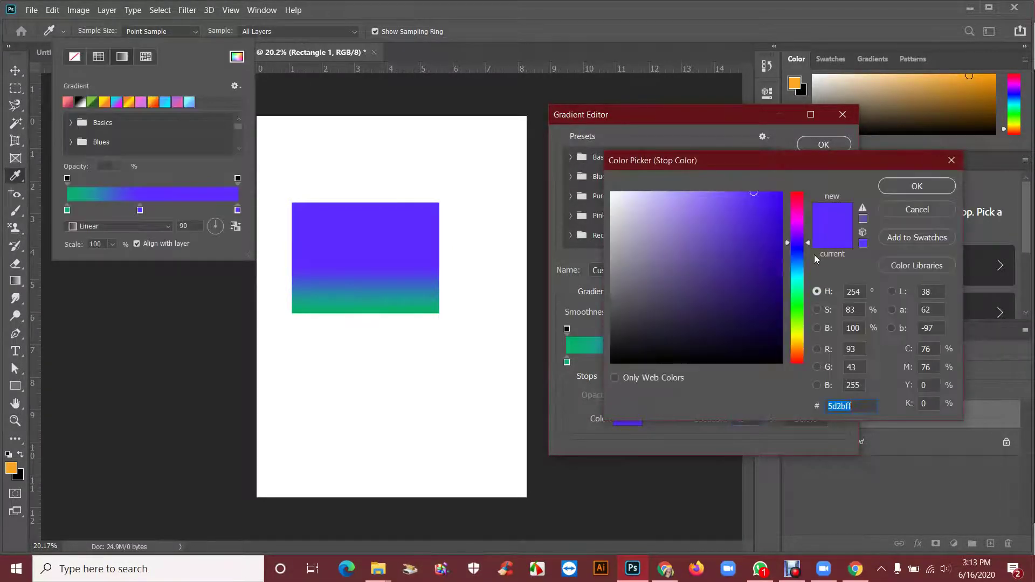
{"action": "left_click", "coordinate": [798, 287]}
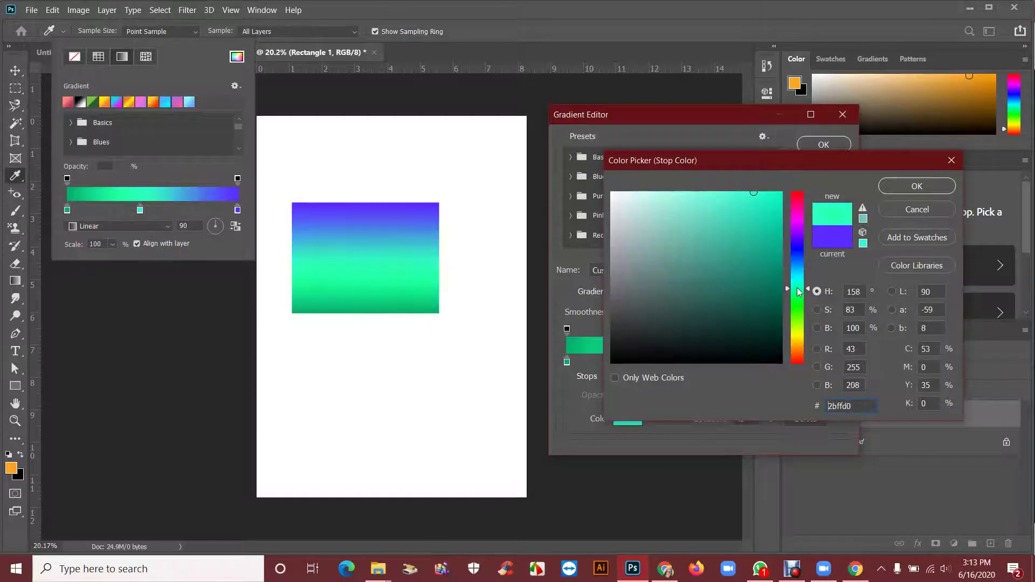
{"action": "left_click", "coordinate": [794, 335]}
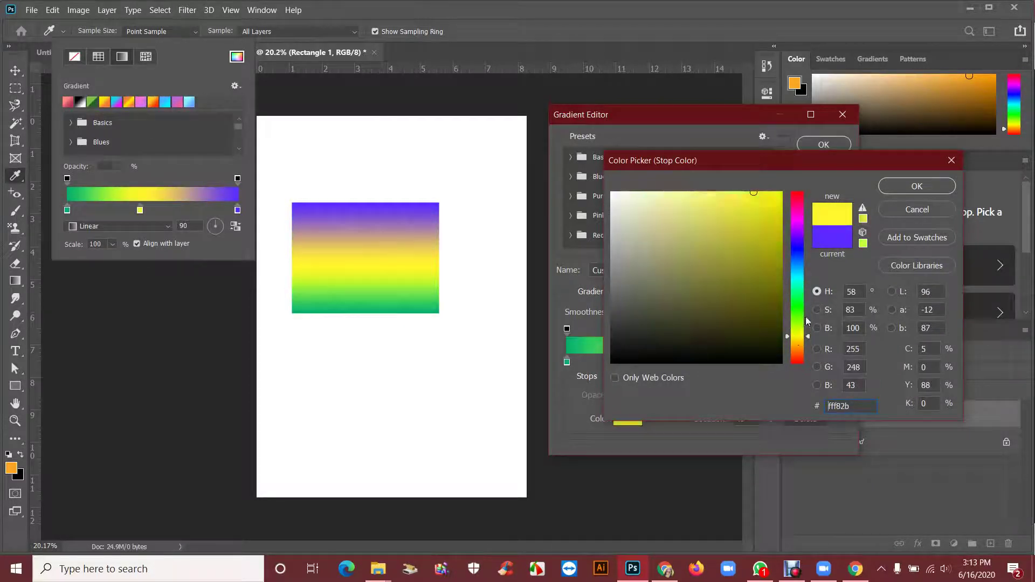
{"action": "left_click", "coordinate": [916, 186]}
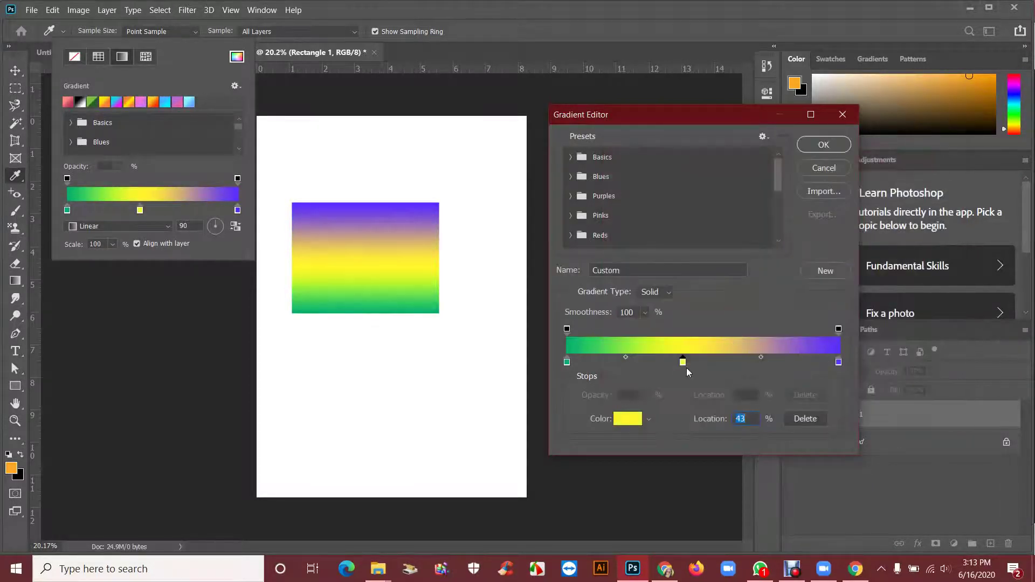
Shift the yellow color stop along the gradient, trying 21%, and place it at the 51% location.
{"action": "mouse_move", "coordinate": [683, 362]}
{"action": "left_mouse_down"}
{"action": "mouse_move", "coordinate": [722, 367]}
{"action": "mouse_move", "coordinate": [610, 363]}
{"action": "mouse_move", "coordinate": [626, 361]}
{"action": "left_mouse_up"}
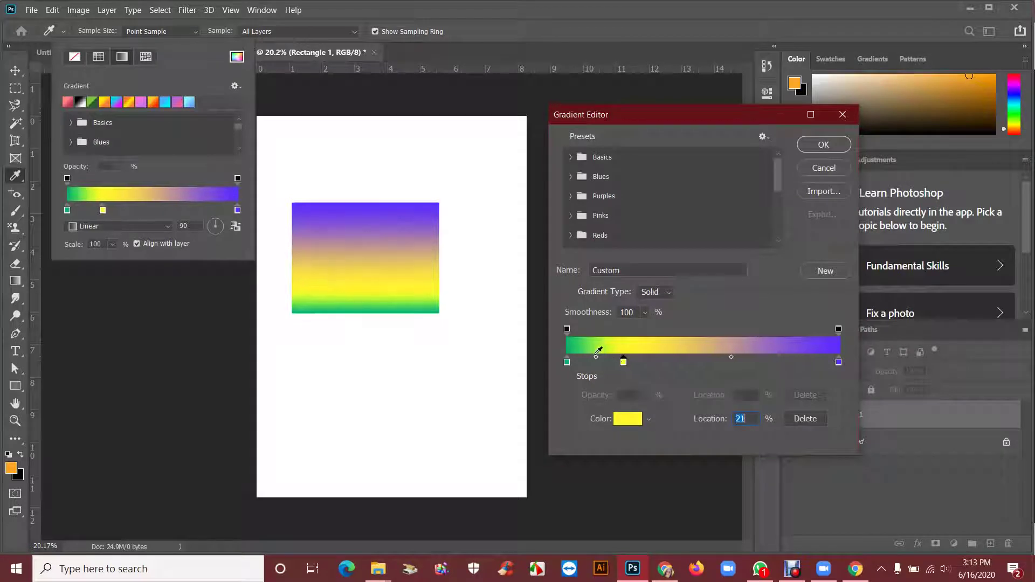
{"action": "left_click", "coordinate": [591, 364]}
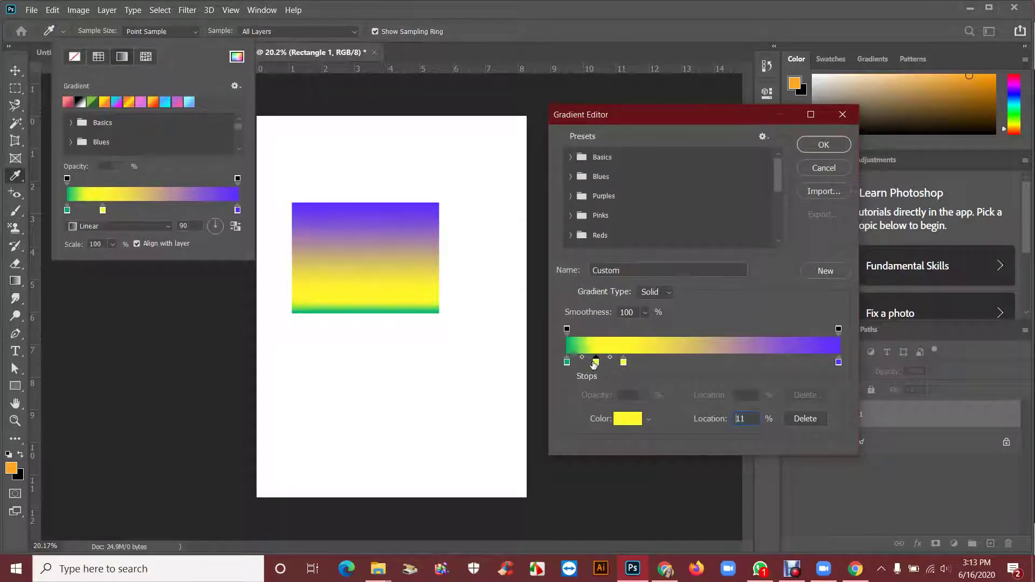
{"action": "left_click_drag", "start_coordinate": [591, 364], "coordinate": [704, 363]}
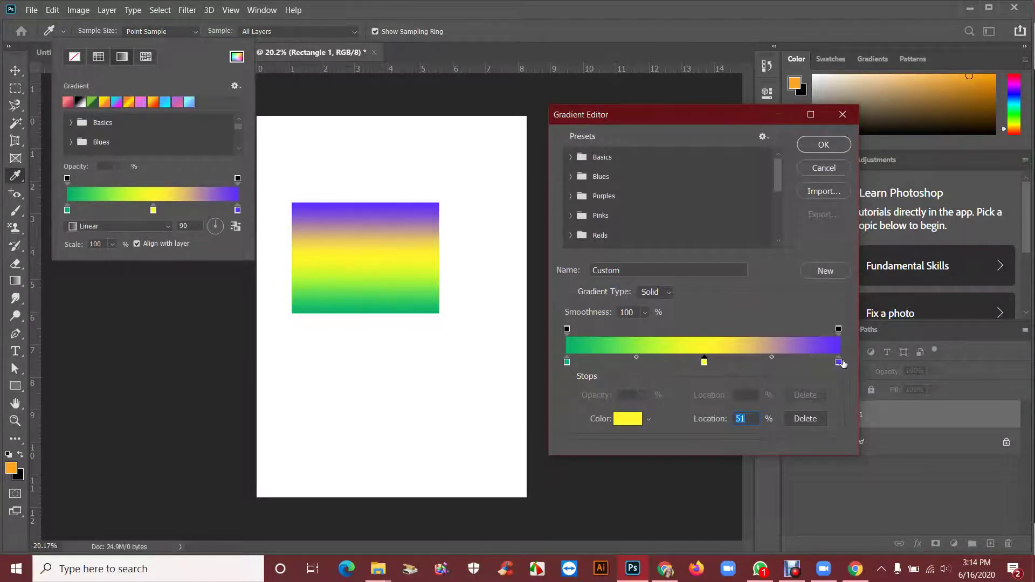
{"action": "mouse_move", "coordinate": [839, 362]}
{"action": "left_mouse_down"}
{"action": "mouse_move", "coordinate": [766, 370]}
{"action": "mouse_move", "coordinate": [857, 358]}
{"action": "left_mouse_up"}
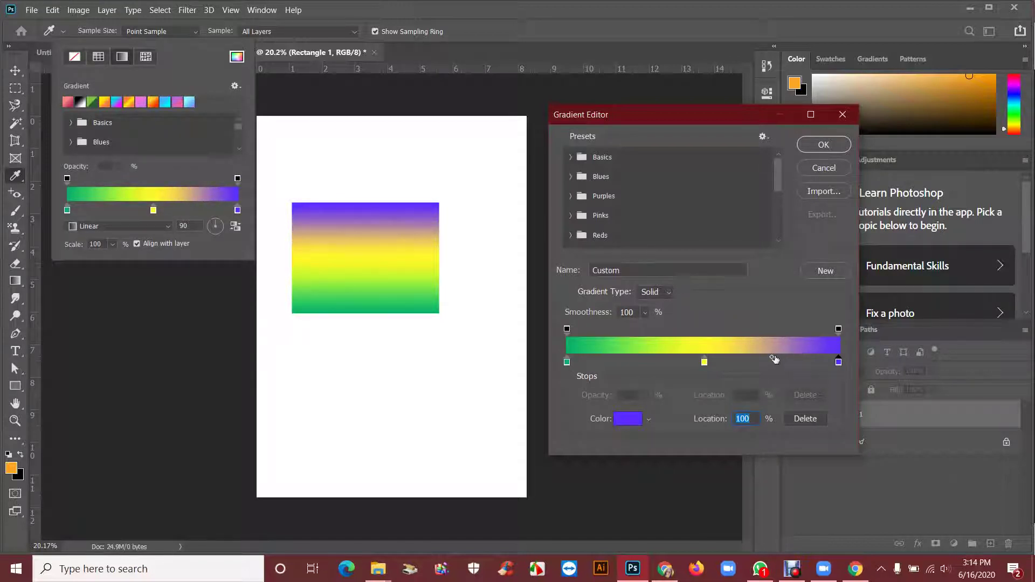
{"action": "left_click", "coordinate": [643, 352]}
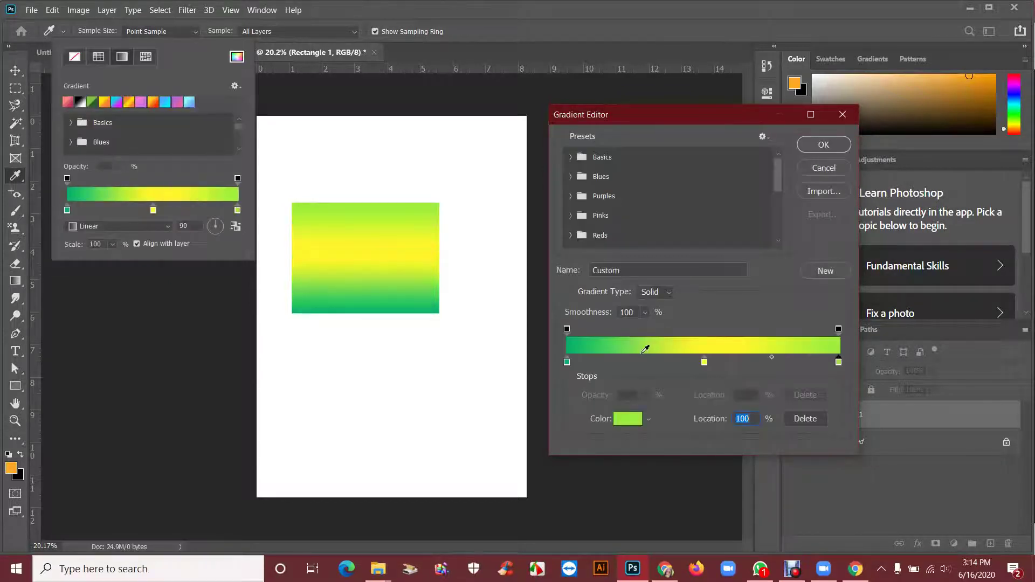
{"action": "key", "text": "ctrl+z"}
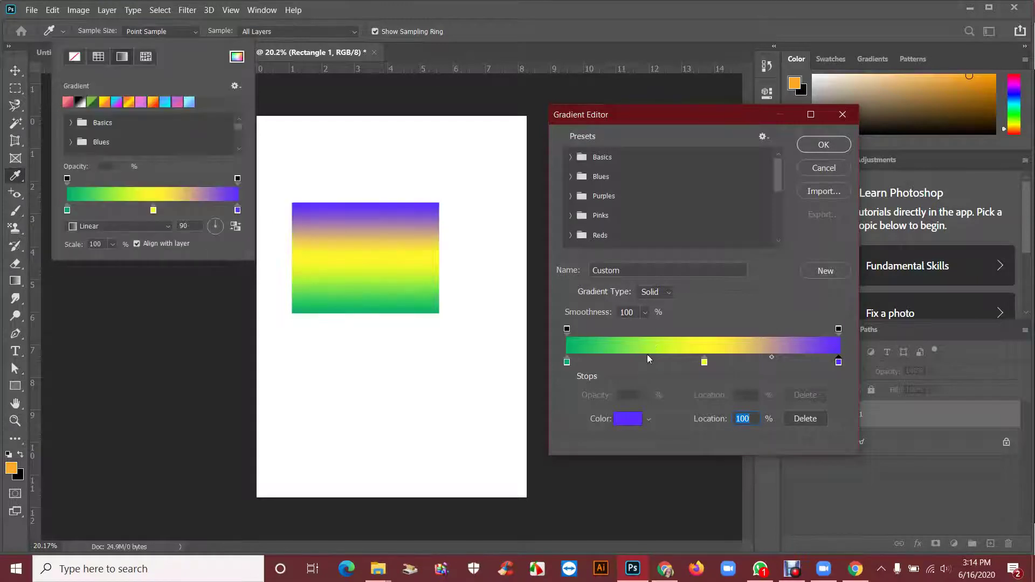
Add a color stop at 28% of the gradient, color it purple #c62bff, and close the Gradient Editor without applying the edits.
{"action": "left_click", "coordinate": [644, 361]}
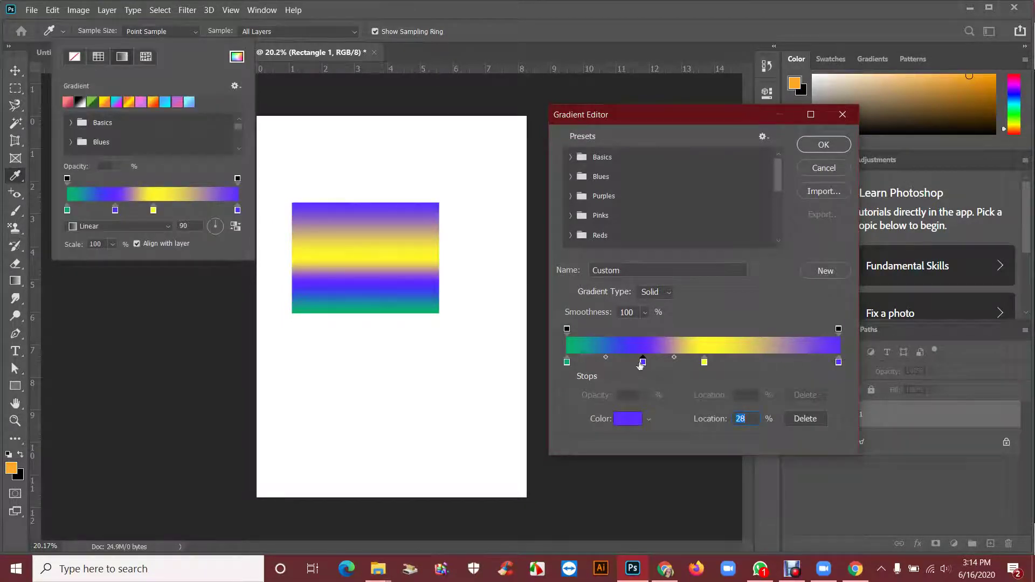
{"action": "double_click", "coordinate": [642, 361]}
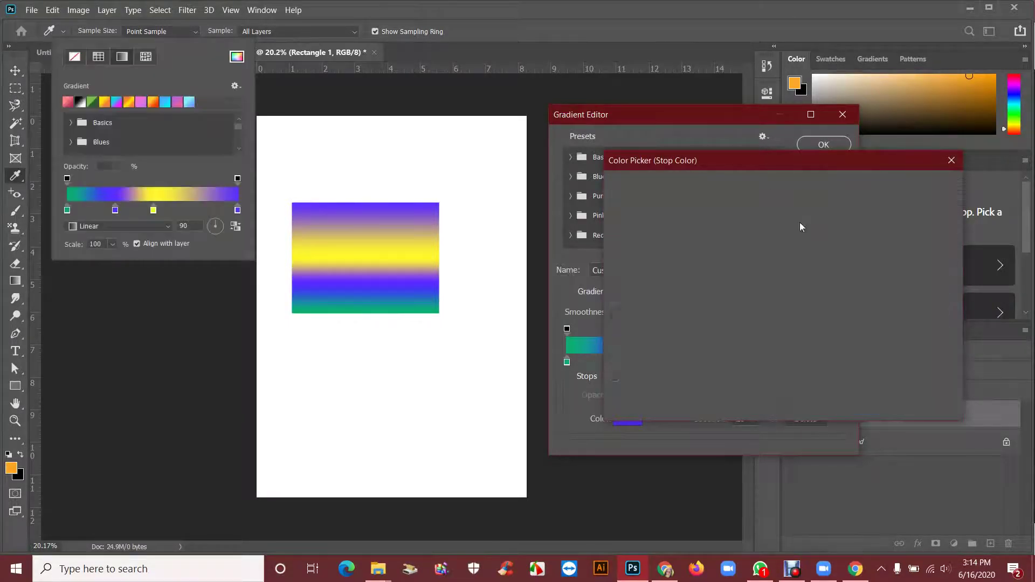
{"action": "left_click", "coordinate": [800, 214]}
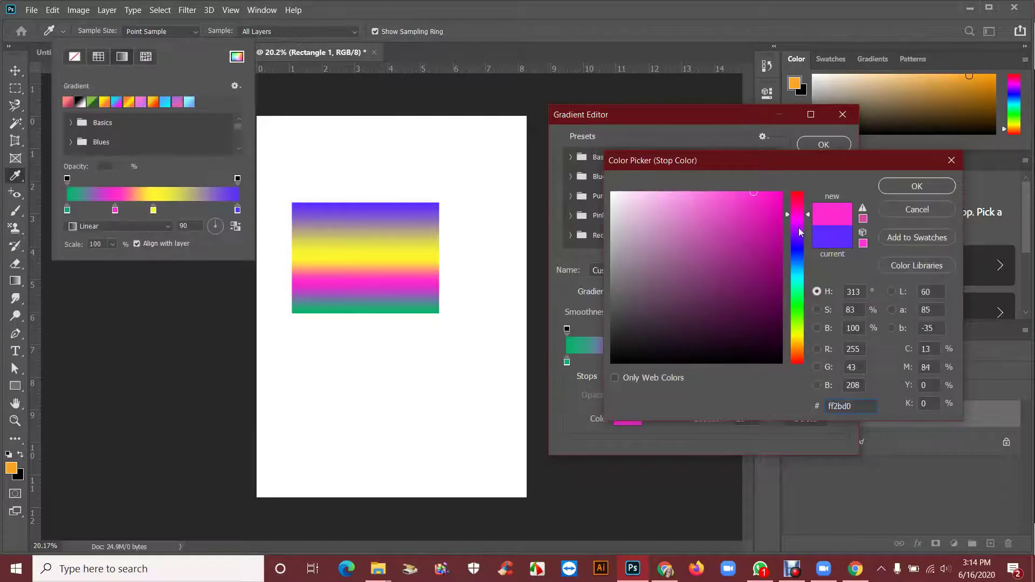
{"action": "left_click", "coordinate": [797, 228]}
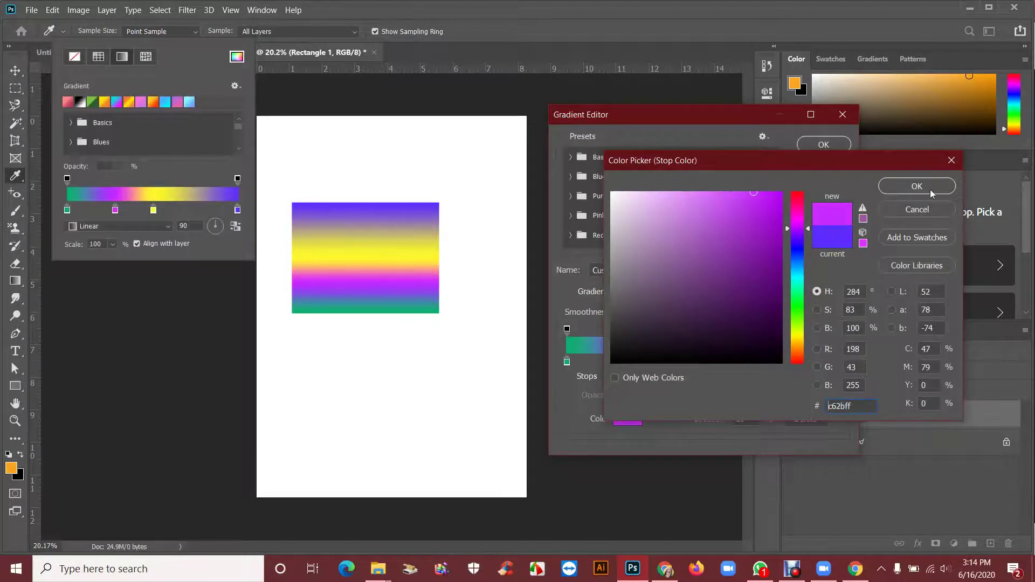
{"action": "left_click", "coordinate": [912, 191]}
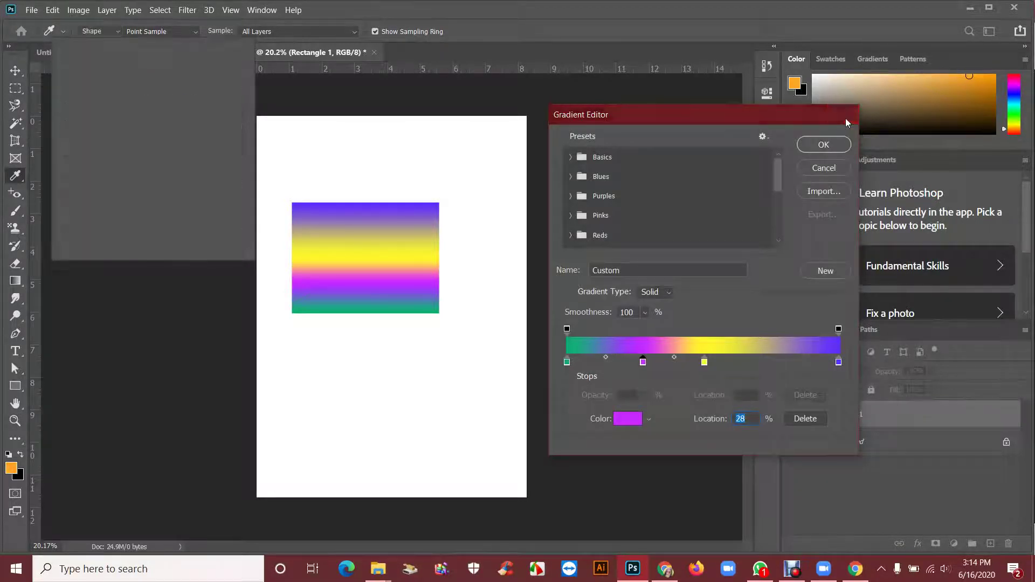
{"action": "left_click", "coordinate": [842, 114]}
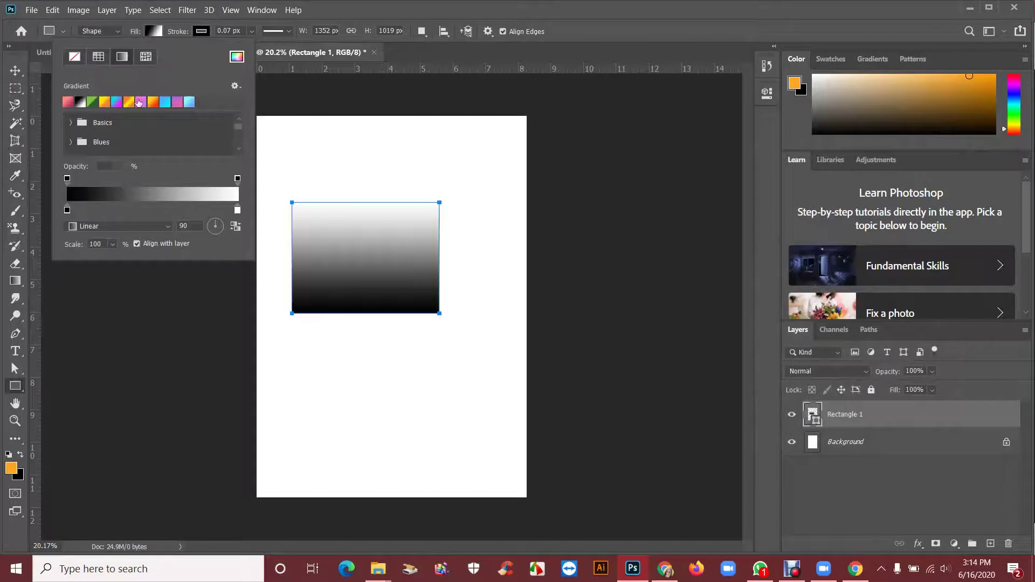
{"action": "left_click", "coordinate": [71, 126]}
{"action": "scroll", "coordinate": [114, 147], "scroll_direction": "down", "scroll_amount": 3}
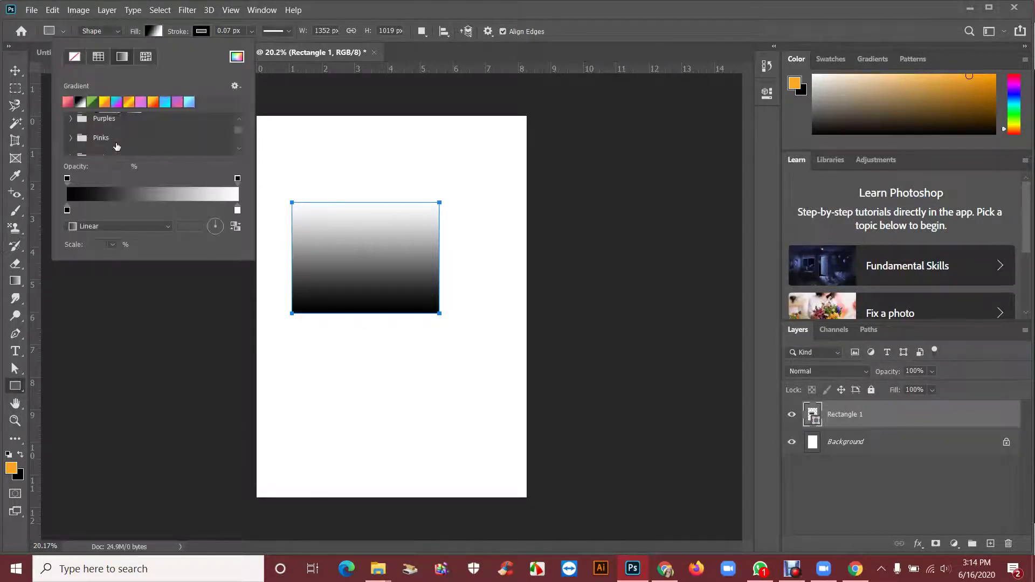
{"action": "scroll", "coordinate": [116, 146], "scroll_direction": "up", "scroll_amount": 3}
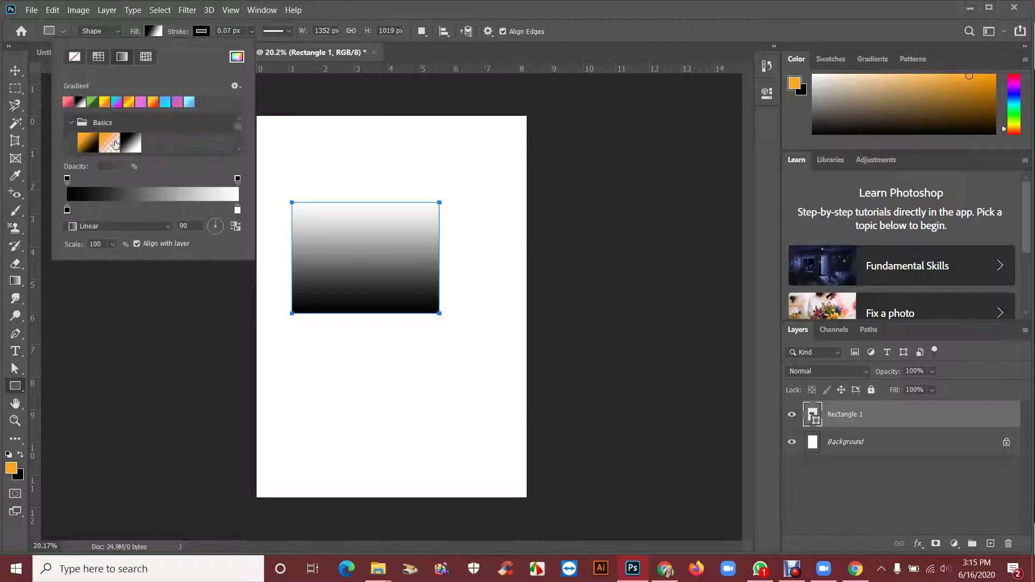
{"action": "left_click", "coordinate": [154, 32]}
{"action": "left_click", "coordinate": [155, 31]}
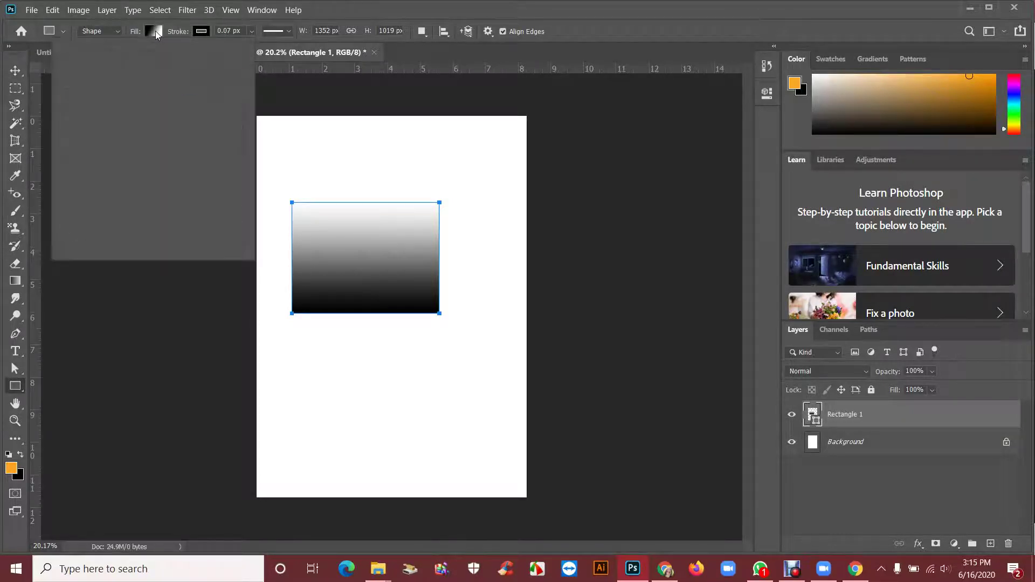
{"action": "left_click", "coordinate": [155, 31]}
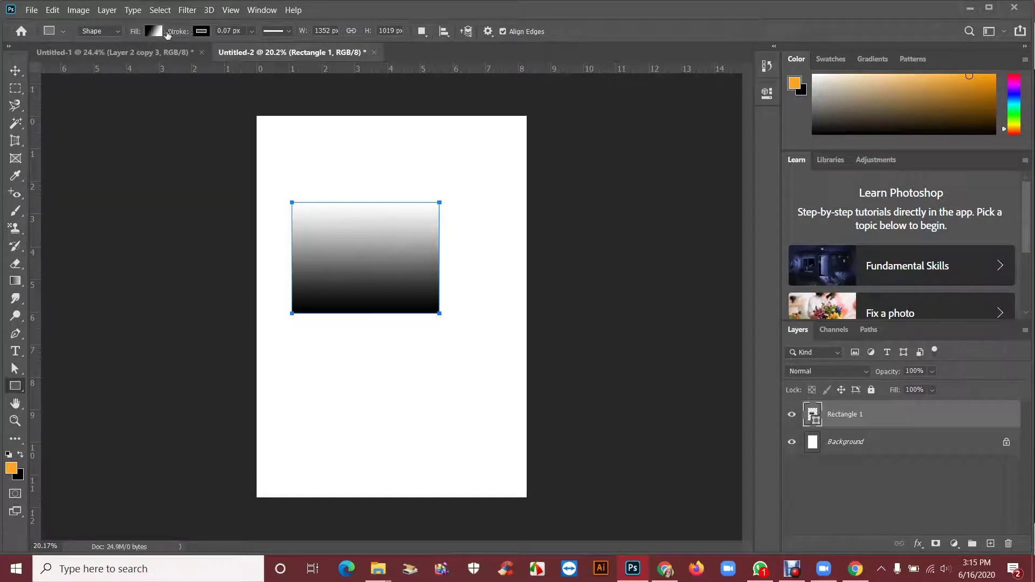
Switch to the online class session in Chrome to check its participant list, and return to Photoshop.
{"action": "left_click", "coordinate": [659, 572]}
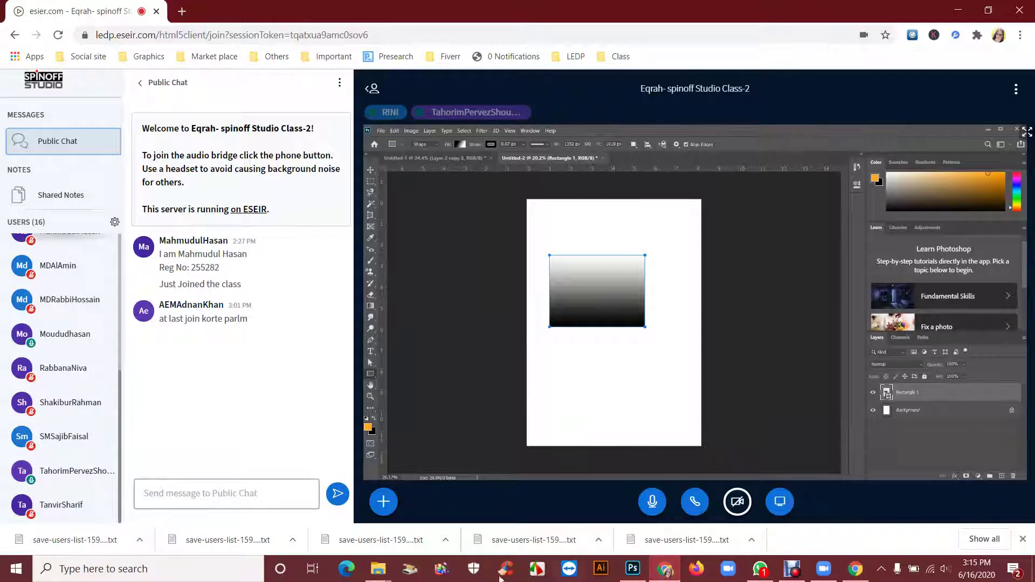
{"action": "scroll", "coordinate": [56, 357], "scroll_direction": "up", "scroll_amount": 5}
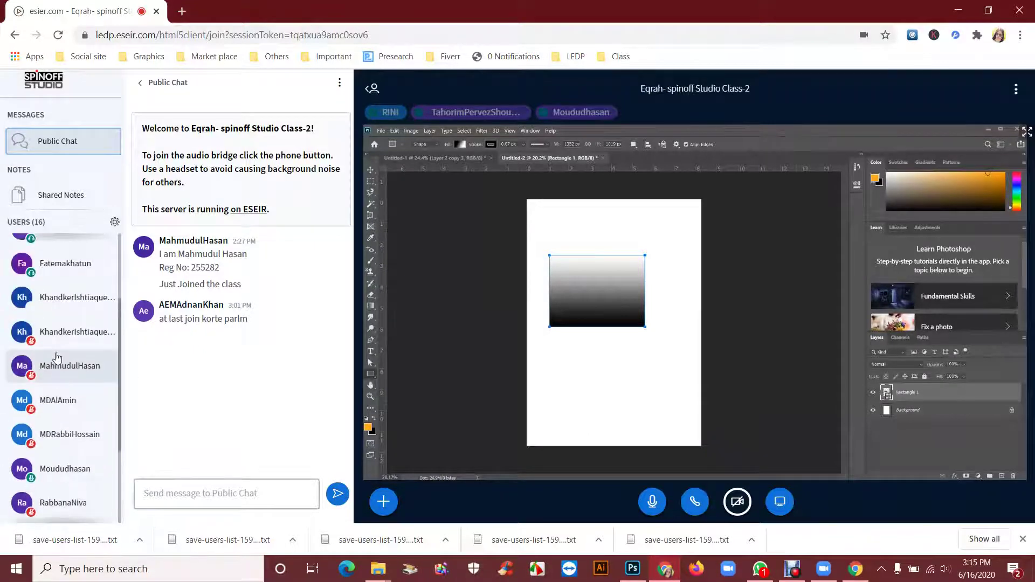
{"action": "scroll", "coordinate": [57, 357], "scroll_direction": "down", "scroll_amount": 5}
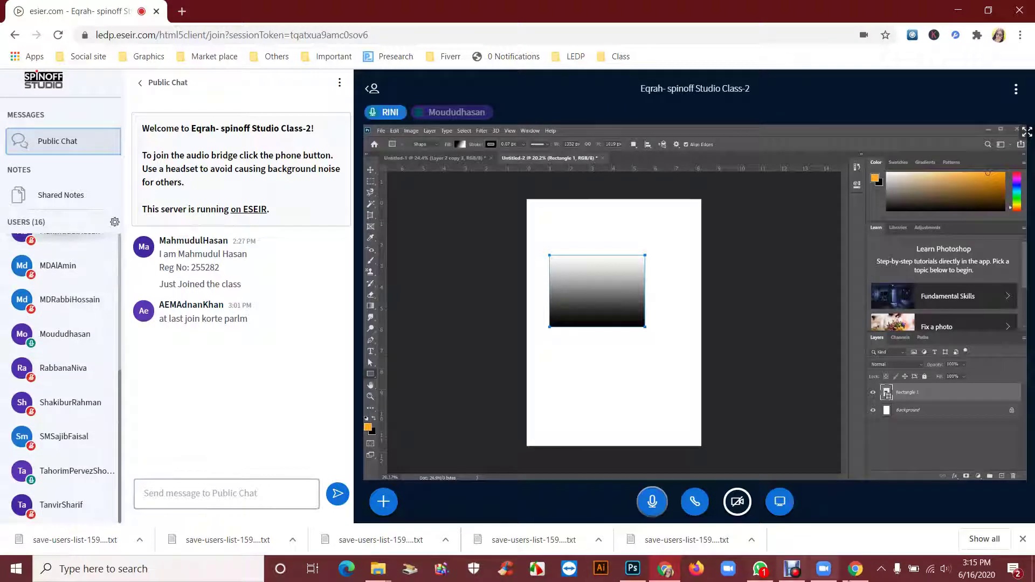
{"action": "scroll", "coordinate": [107, 418], "scroll_direction": "up", "scroll_amount": 3}
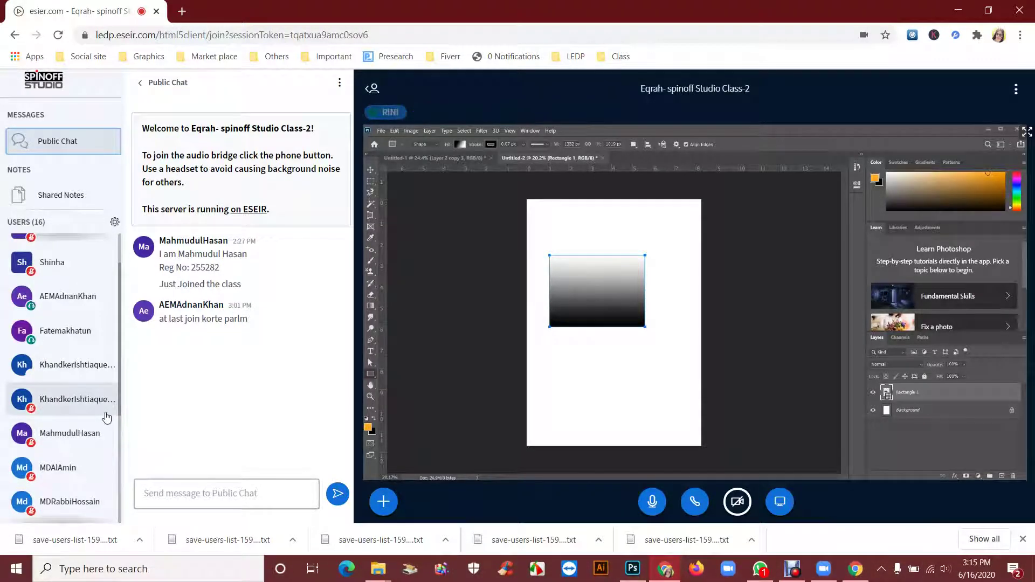
{"action": "scroll", "coordinate": [106, 418], "scroll_direction": "up", "scroll_amount": 1}
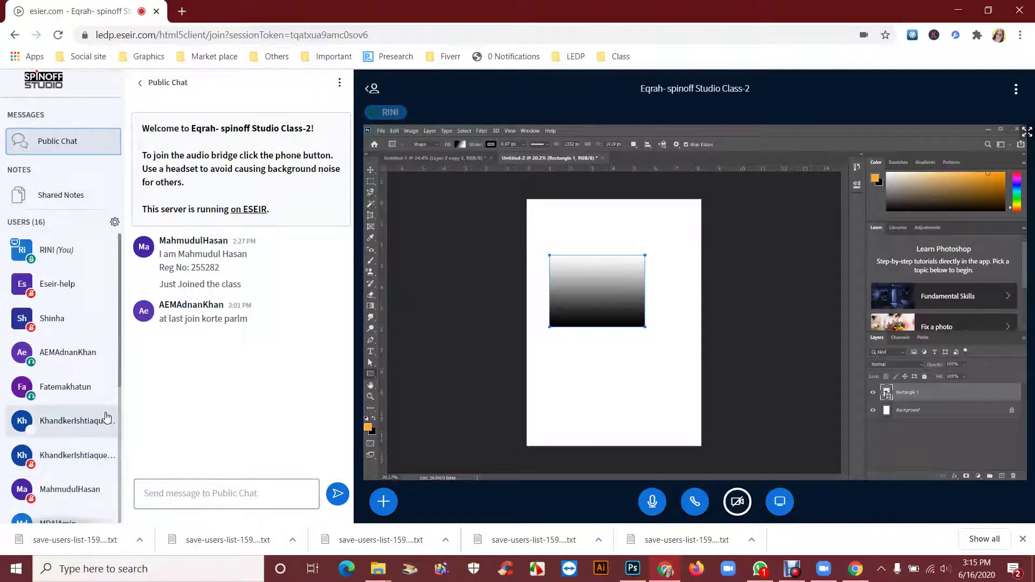
{"action": "scroll", "coordinate": [106, 418], "scroll_direction": "down", "scroll_amount": 5}
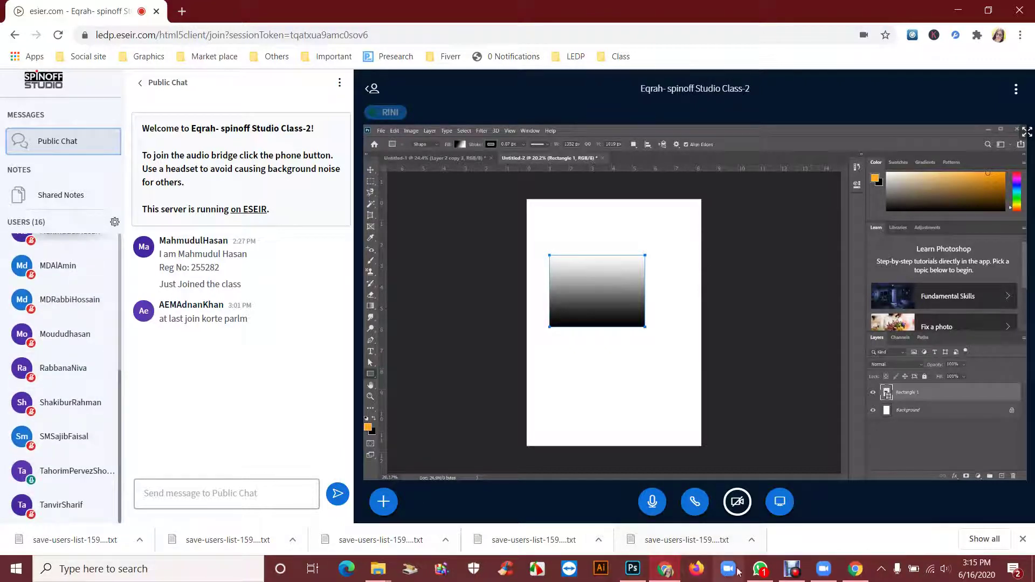
{"action": "mouse_move", "coordinate": [633, 569]}
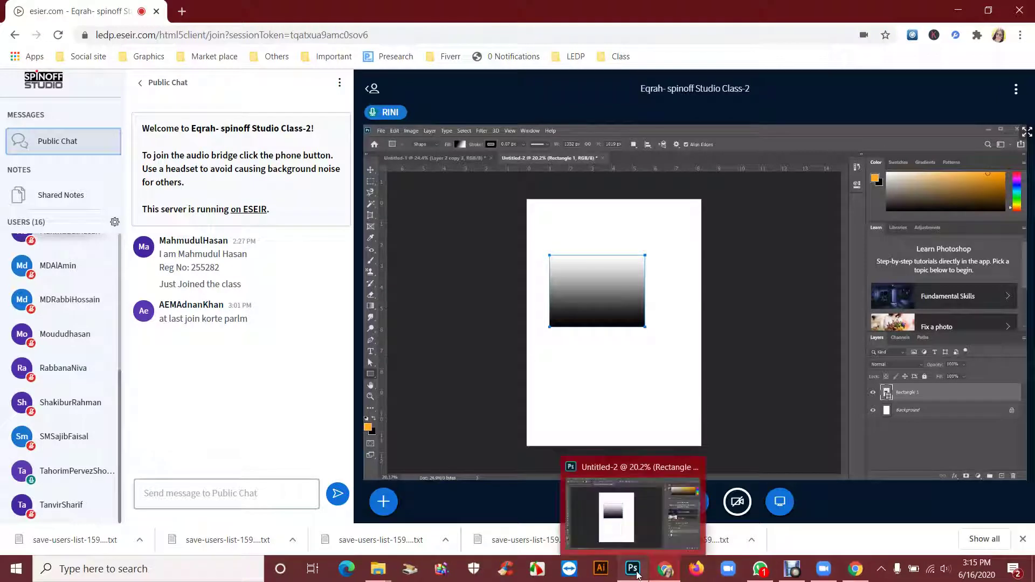
{"action": "left_click", "coordinate": [580, 473]}
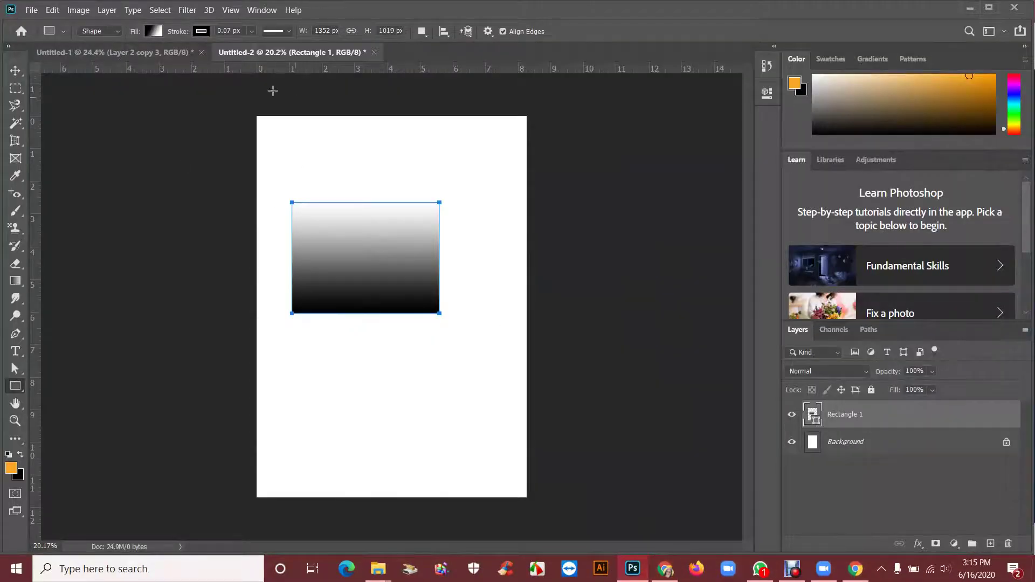
Give the rectangle an orange stroke and increase the stroke width to about 70 px.
{"action": "left_click", "coordinate": [201, 33]}
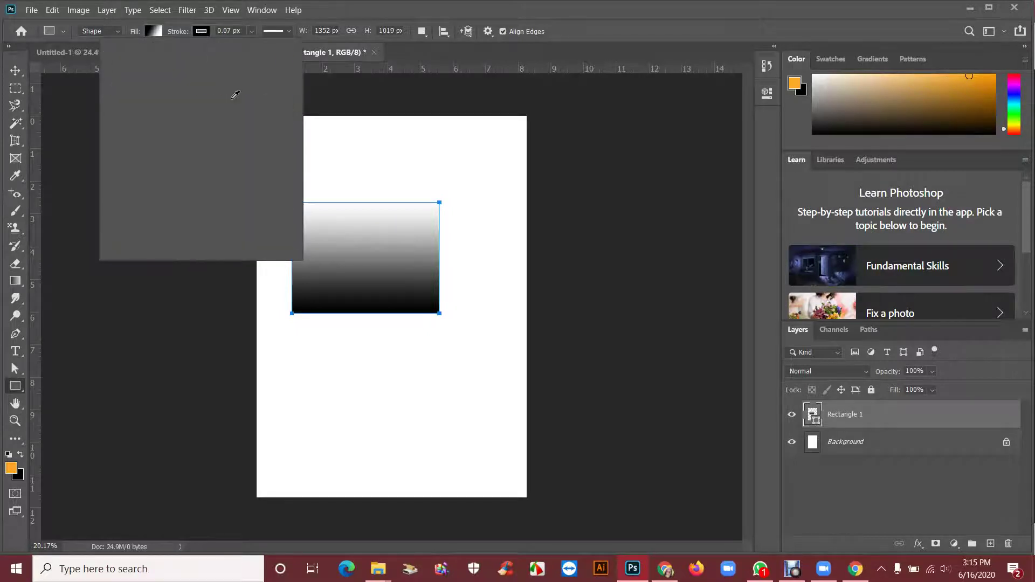
{"action": "left_click", "coordinate": [232, 96]}
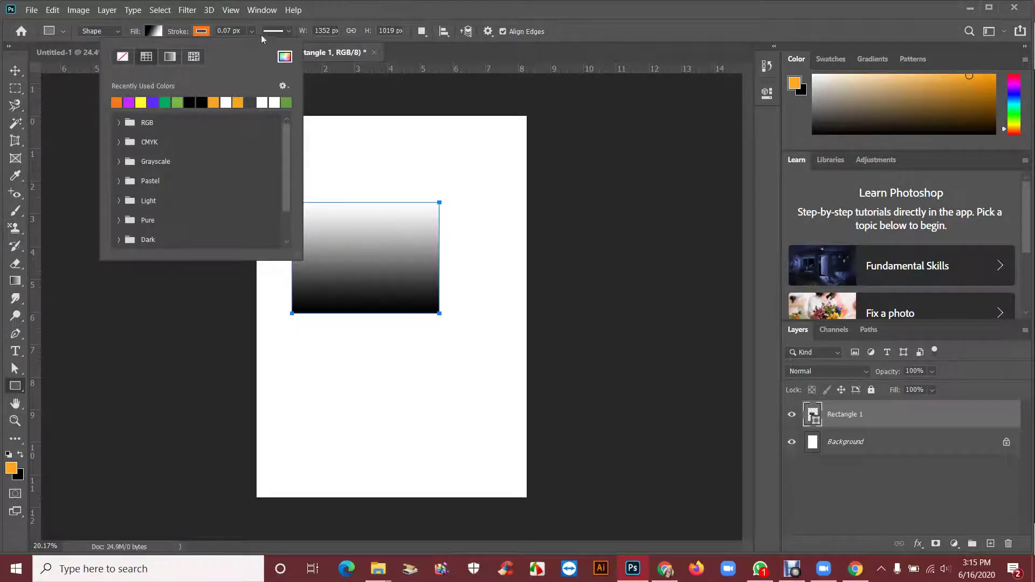
{"action": "left_click", "coordinate": [240, 29]}
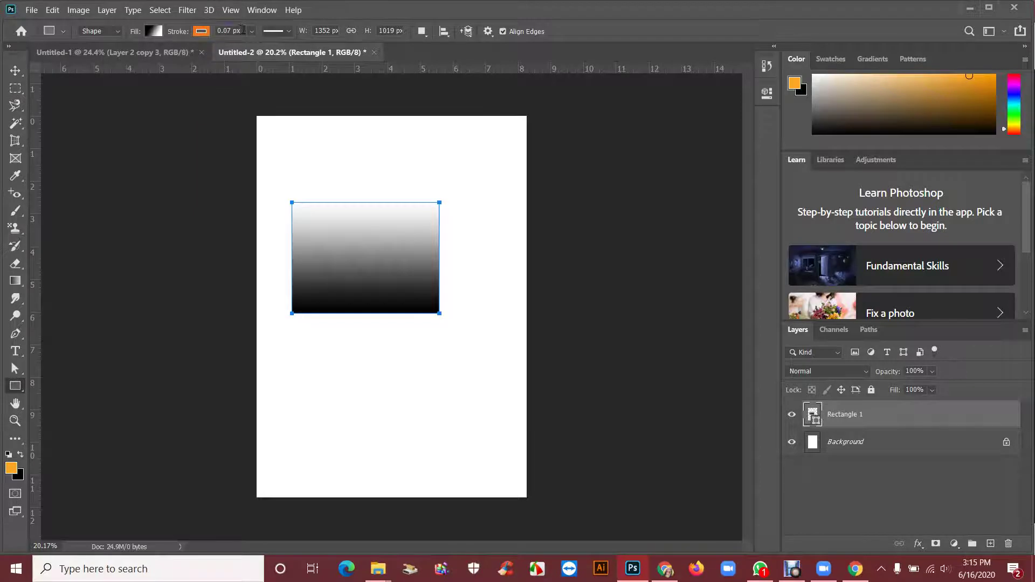
{"action": "left_click", "coordinate": [252, 32]}
{"action": "left_click_drag", "start_coordinate": [260, 48], "coordinate": [280, 47]}
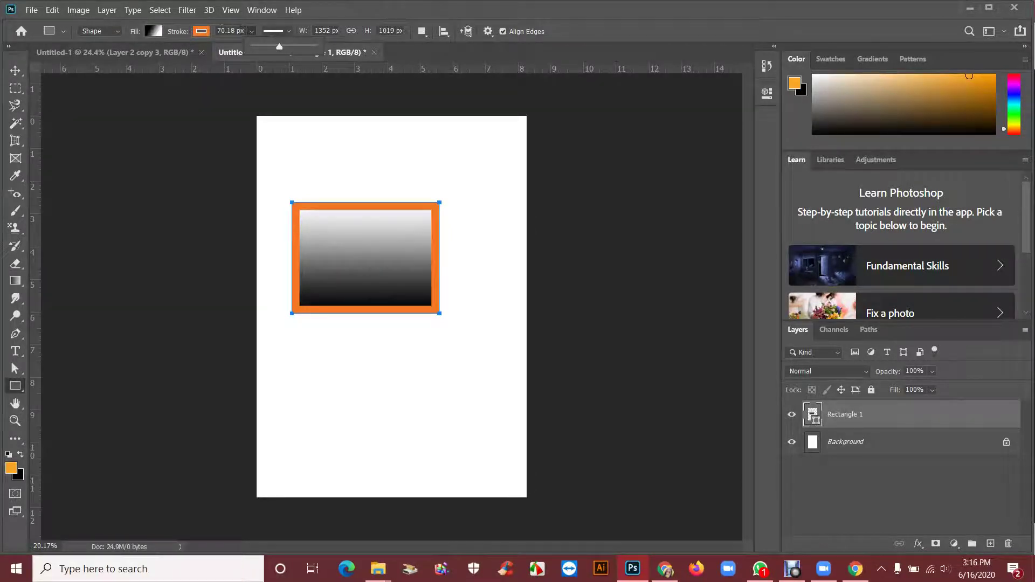
{"action": "left_click", "coordinate": [253, 32]}
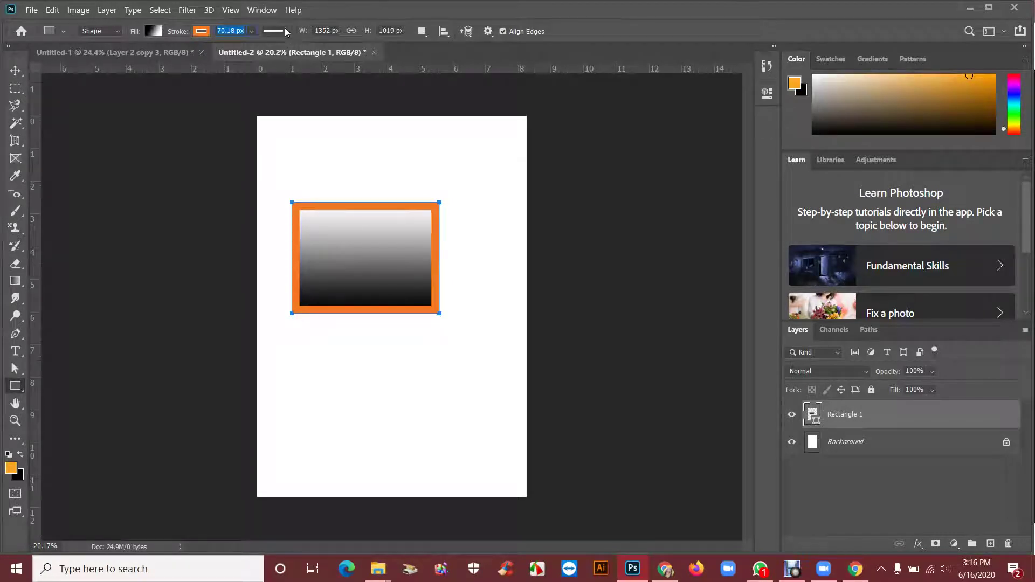
Change the rectangle's stroke color to the recently used light green.
{"action": "left_click", "coordinate": [202, 31]}
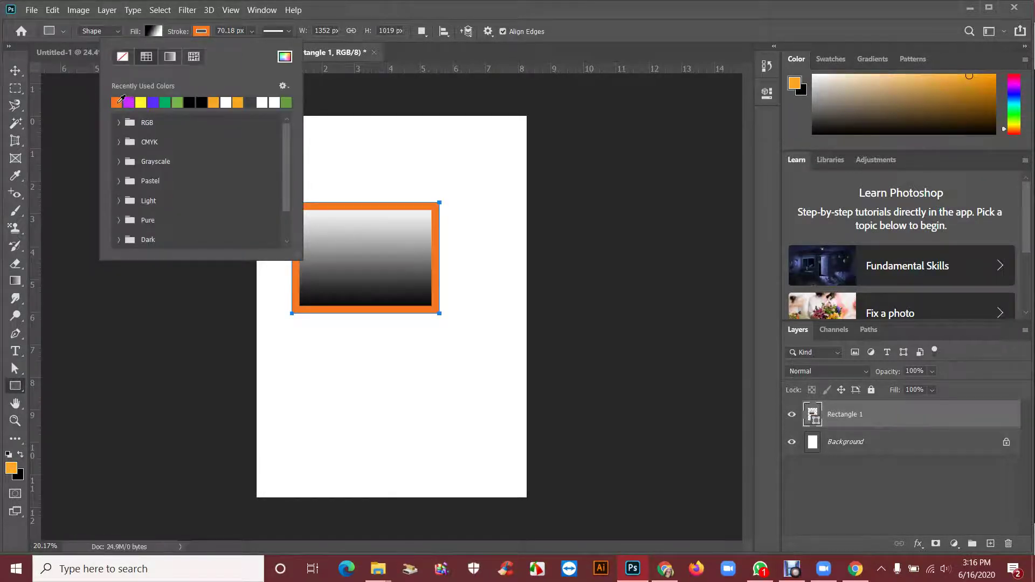
{"action": "left_click", "coordinate": [117, 102]}
{"action": "left_click", "coordinate": [178, 103]}
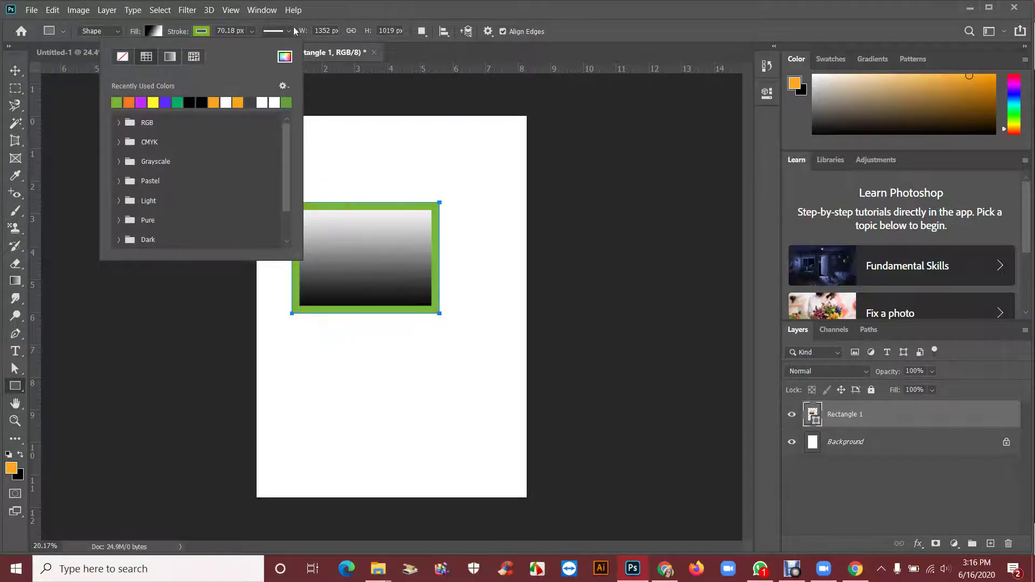
Vary the rectangle's stroke width, trying about 97 px, and settle on 67.45 px.
{"action": "left_click", "coordinate": [285, 31]}
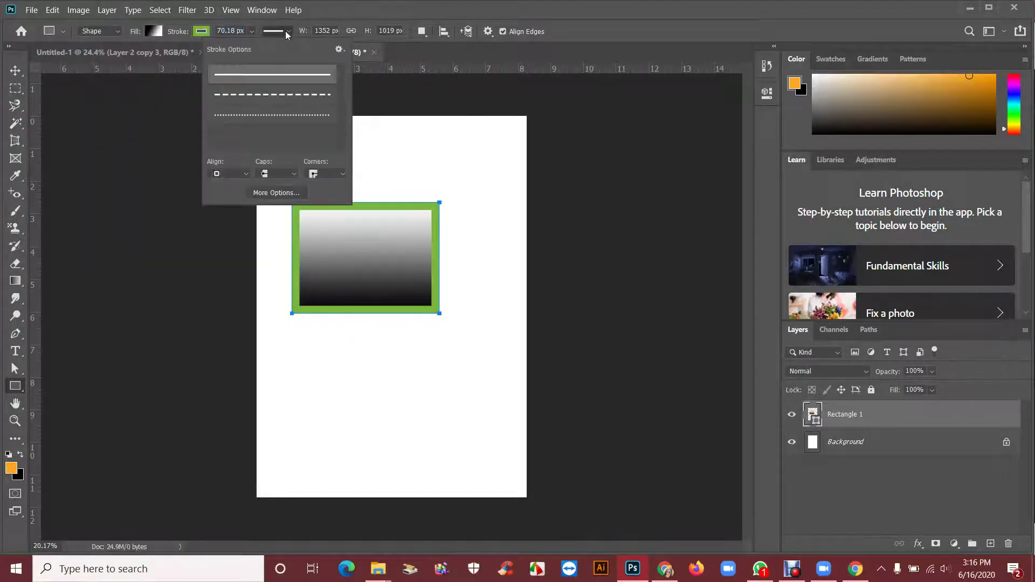
{"action": "left_click", "coordinate": [251, 31]}
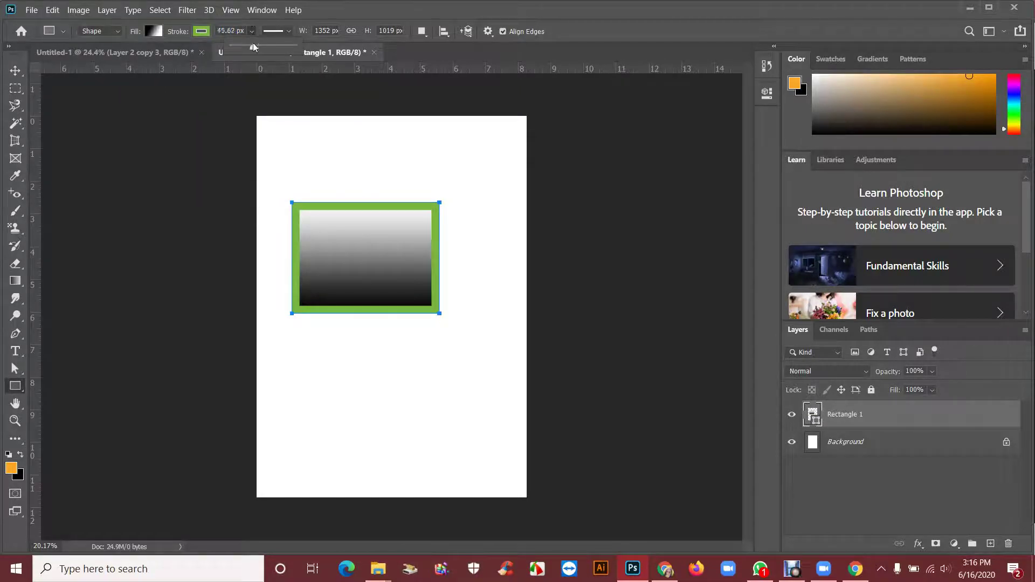
{"action": "left_click_drag", "start_coordinate": [241, 47], "coordinate": [257, 46]}
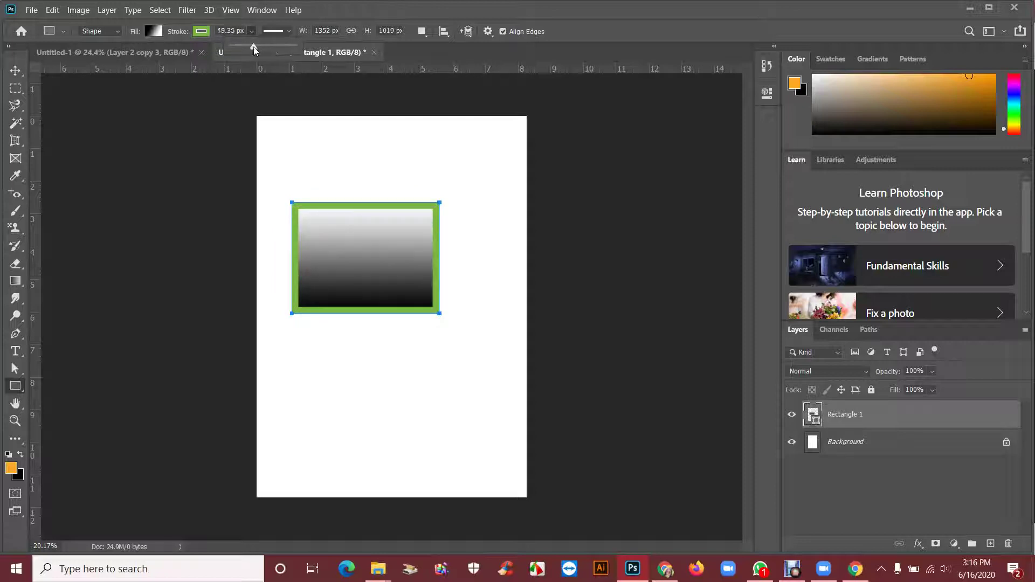
{"action": "left_click_drag", "start_coordinate": [239, 48], "coordinate": [266, 54]}
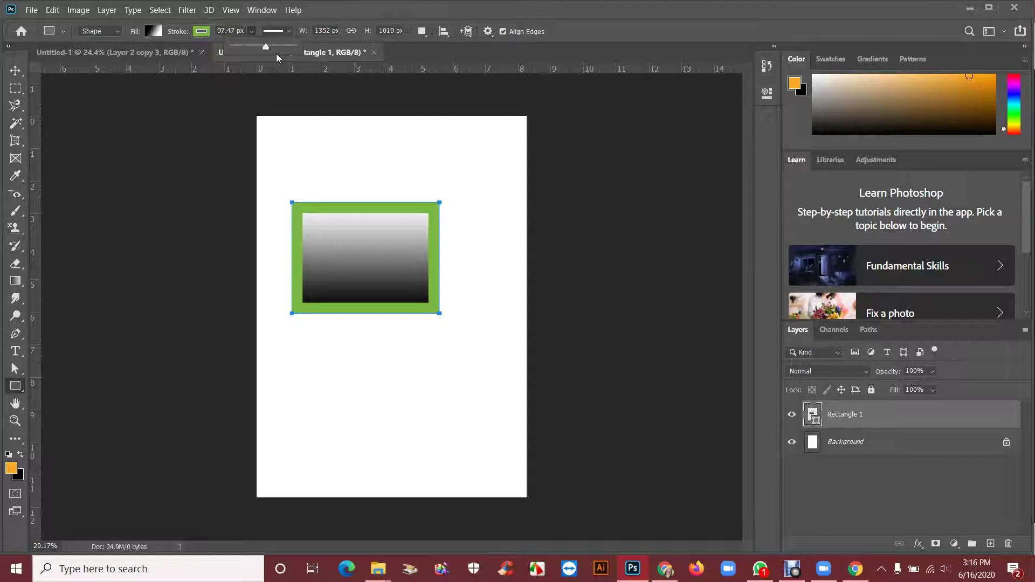
{"action": "mouse_move", "coordinate": [267, 48]}
{"action": "left_mouse_down"}
{"action": "mouse_move", "coordinate": [280, 48]}
{"action": "mouse_move", "coordinate": [259, 49]}
{"action": "left_mouse_up"}
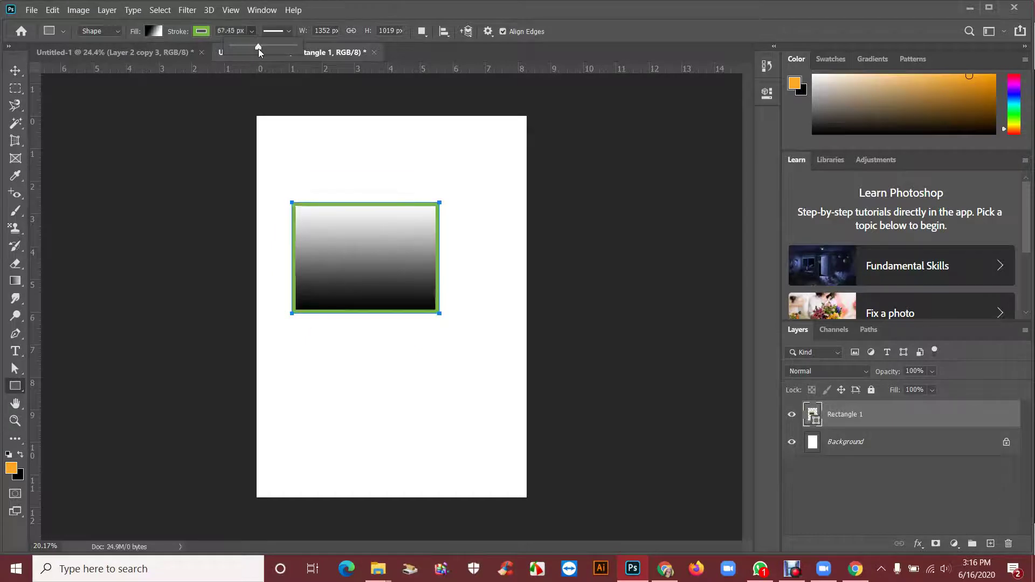
Try the dashed stroke type on the rectangle and apply the dotted type instead.
{"action": "left_click", "coordinate": [287, 31]}
{"action": "left_click", "coordinate": [288, 31]}
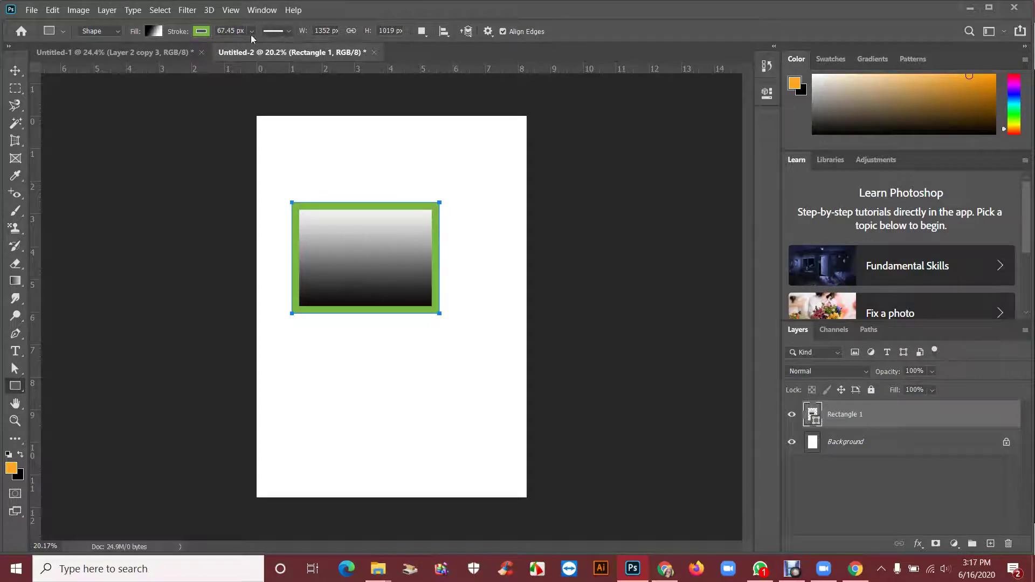
{"action": "left_click", "coordinate": [289, 32]}
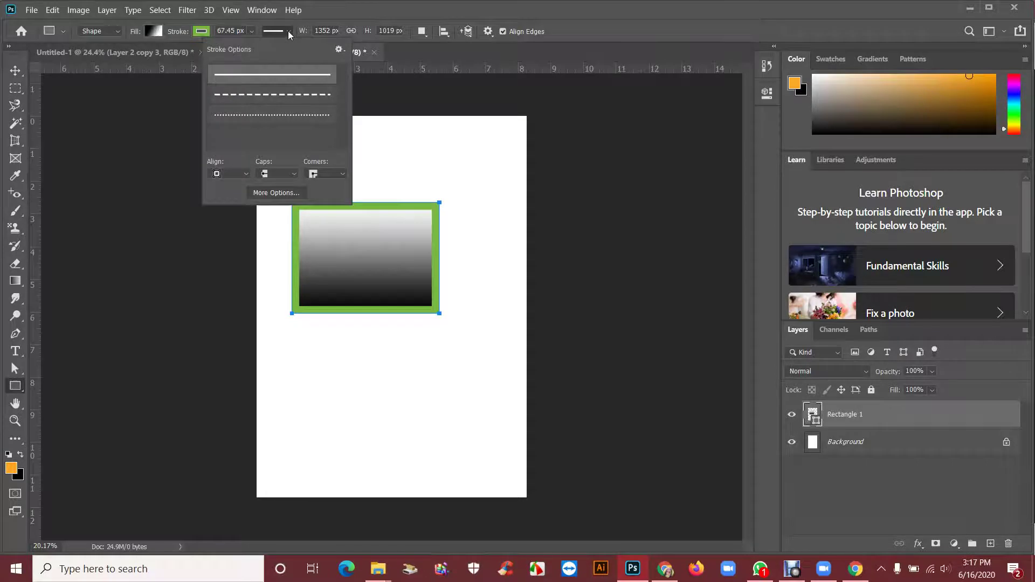
{"action": "left_click", "coordinate": [271, 95]}
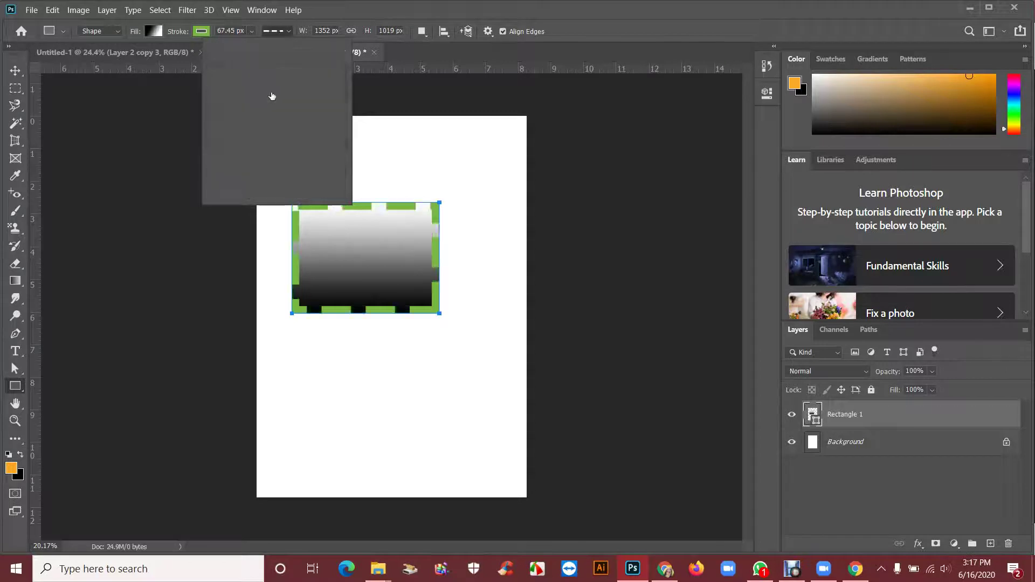
{"action": "left_click", "coordinate": [266, 115]}
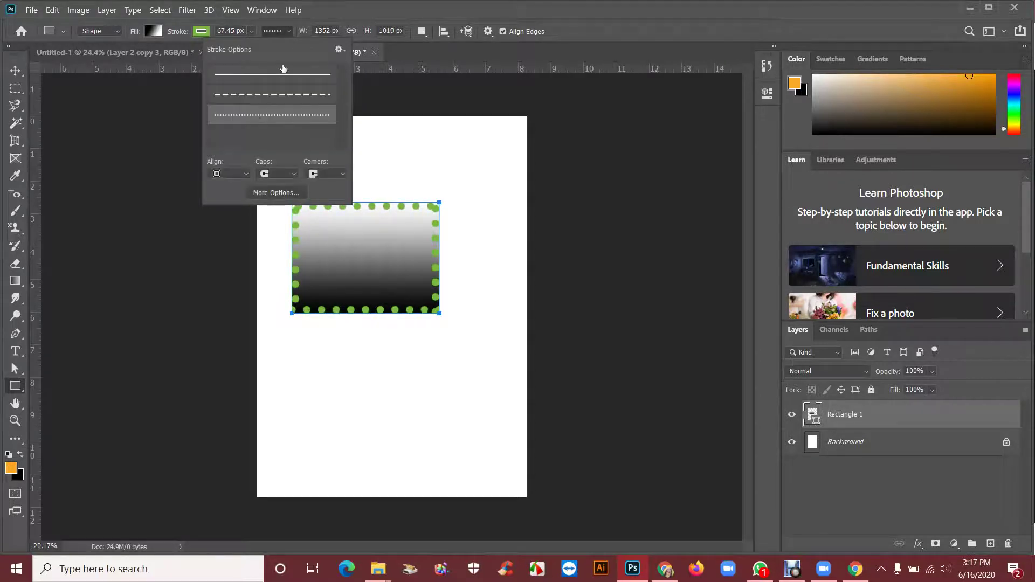
{"action": "left_click", "coordinate": [281, 33]}
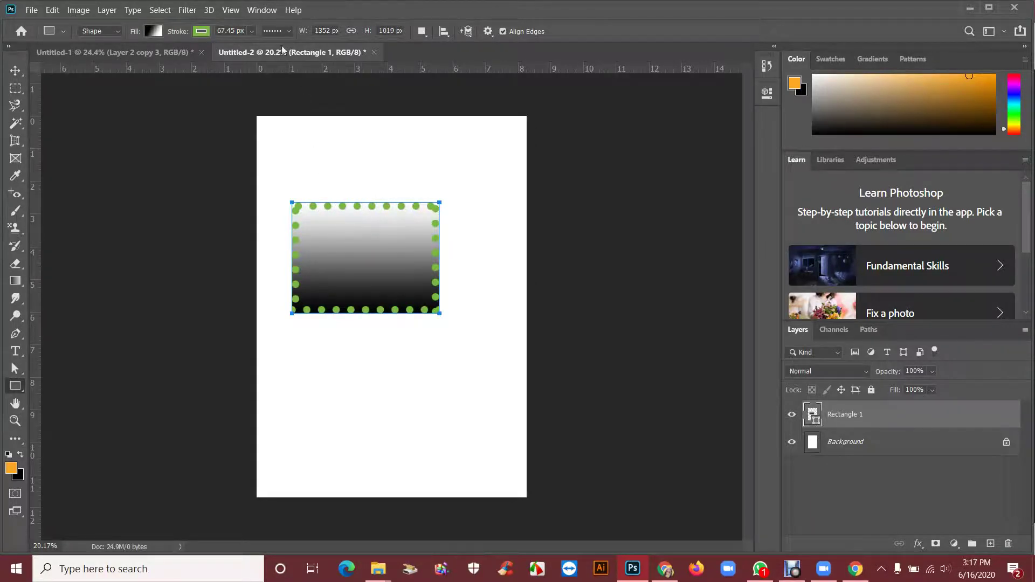
Change the alignment of the rectangle's dotted stroke to center.
{"action": "left_click", "coordinate": [288, 30]}
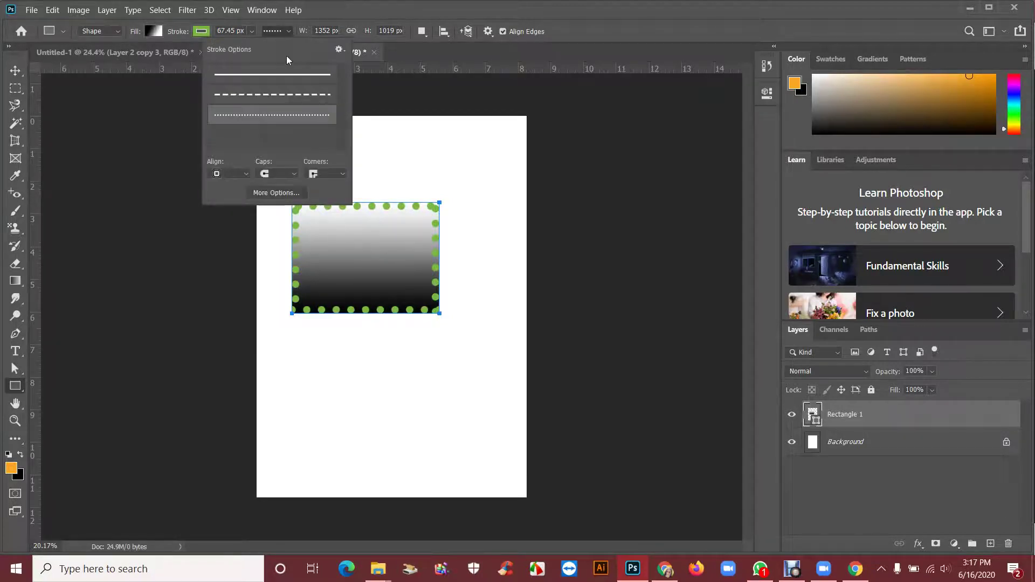
{"action": "left_click", "coordinate": [241, 173]}
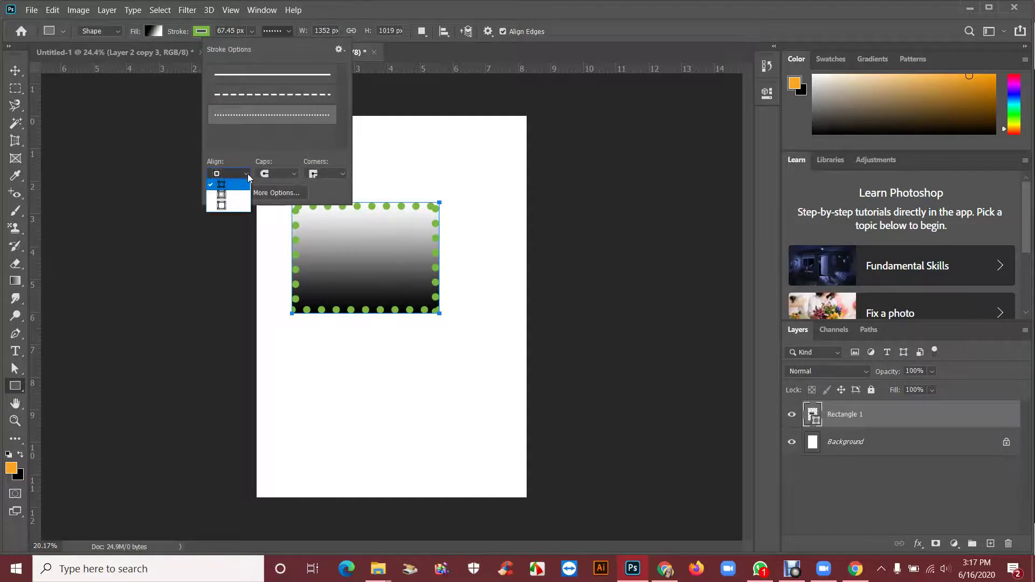
{"action": "left_click", "coordinate": [215, 196]}
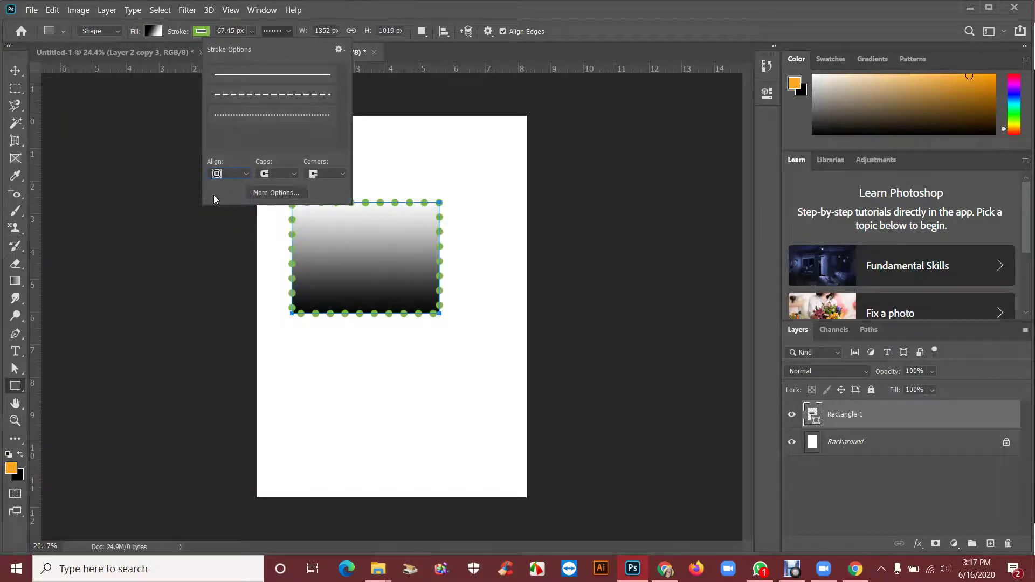
{"action": "left_click", "coordinate": [238, 173]}
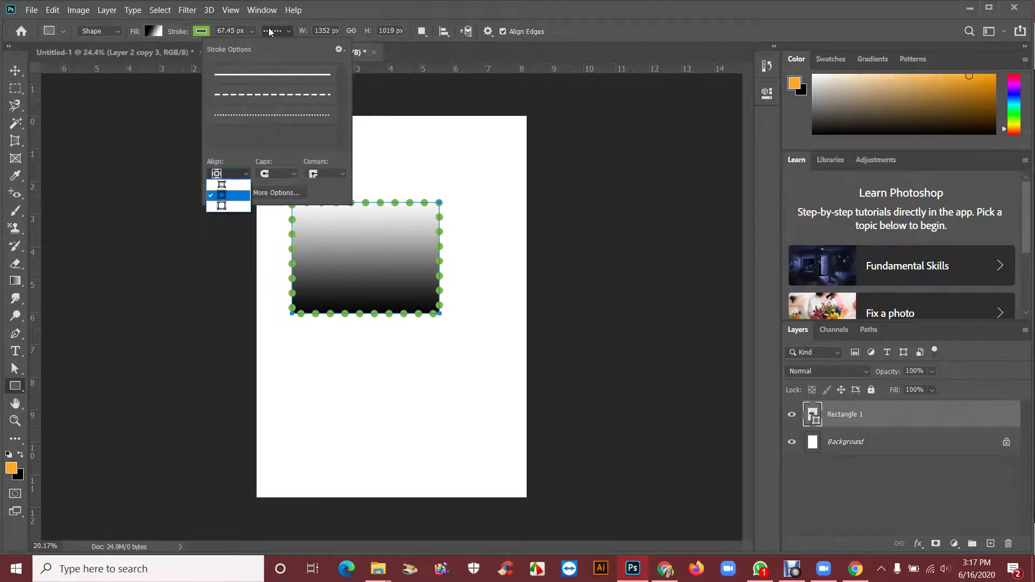
{"action": "left_click", "coordinate": [325, 216]}
Compare the inside and center alignments of the rectangle's dotted stroke up close, and set the alignment to outside.
{"action": "scroll", "coordinate": [475, 245], "scroll_direction": "up", "scroll_amount": 3}
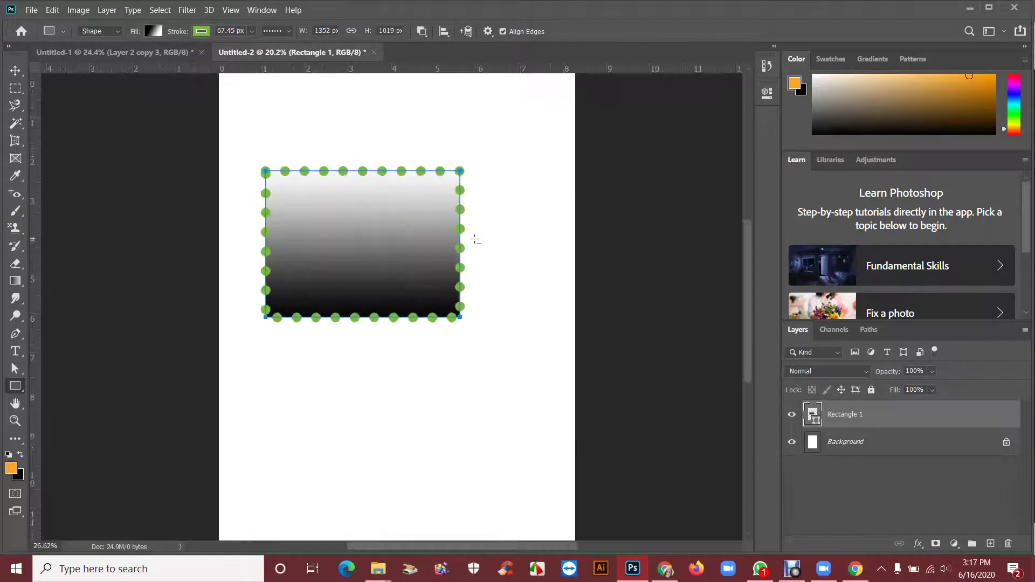
{"action": "scroll", "coordinate": [487, 231], "scroll_direction": "up", "scroll_amount": 2}
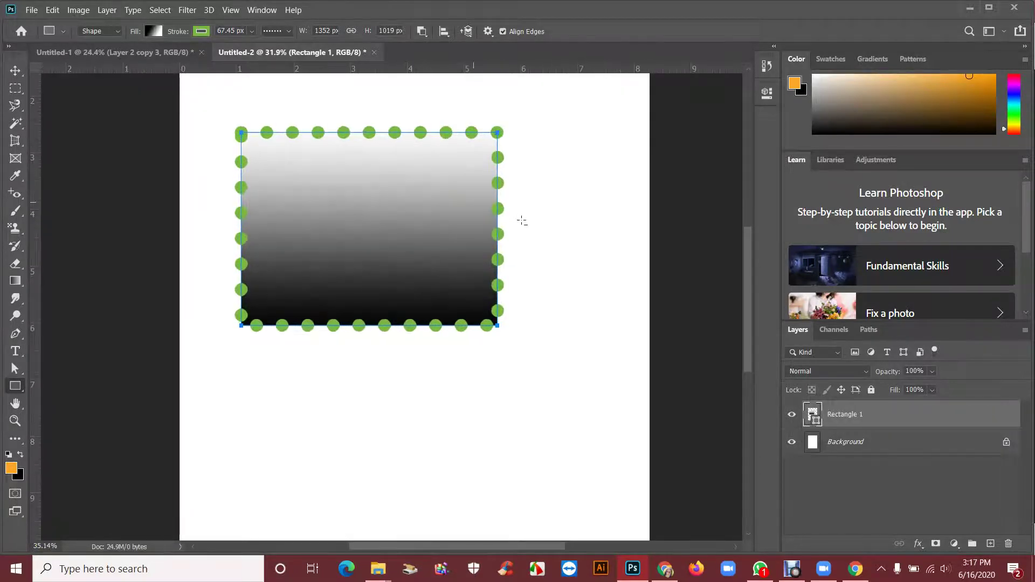
{"action": "scroll", "coordinate": [522, 220], "scroll_direction": "up", "scroll_amount": 4}
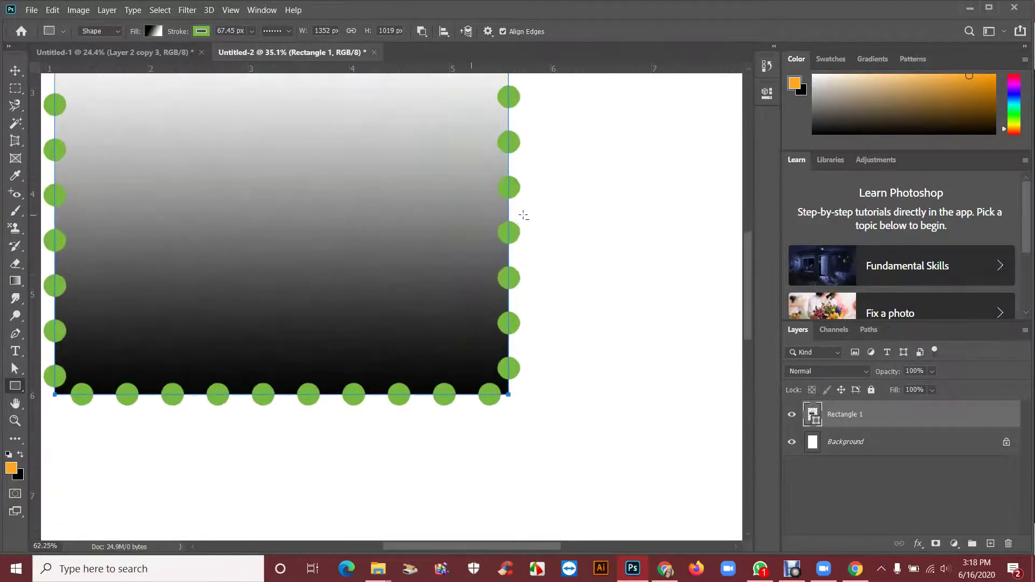
{"action": "scroll", "coordinate": [526, 210], "scroll_direction": "up", "scroll_amount": 3}
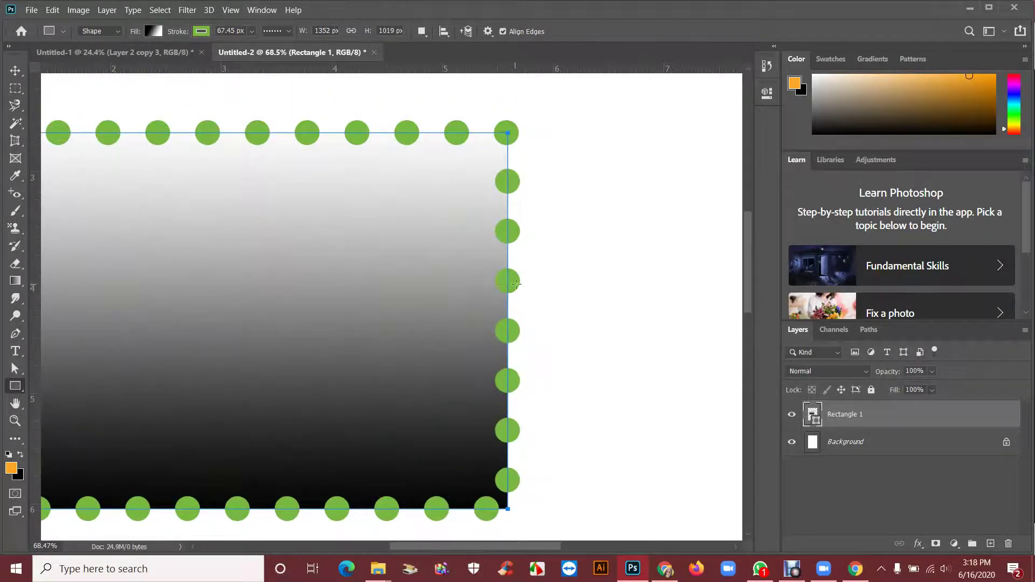
{"action": "left_click", "coordinate": [285, 30]}
{"action": "left_click", "coordinate": [246, 171]}
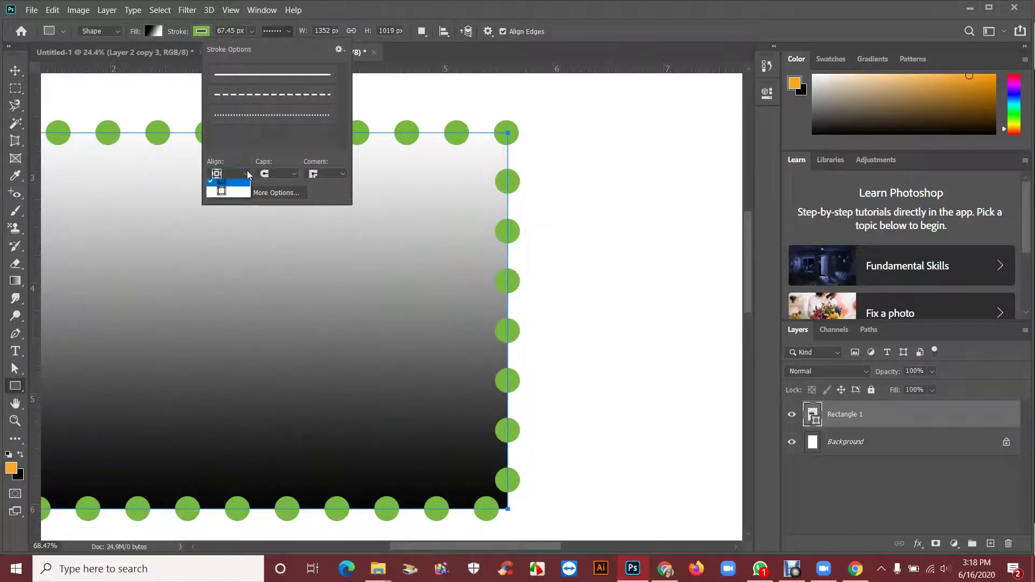
{"action": "left_click", "coordinate": [243, 187]}
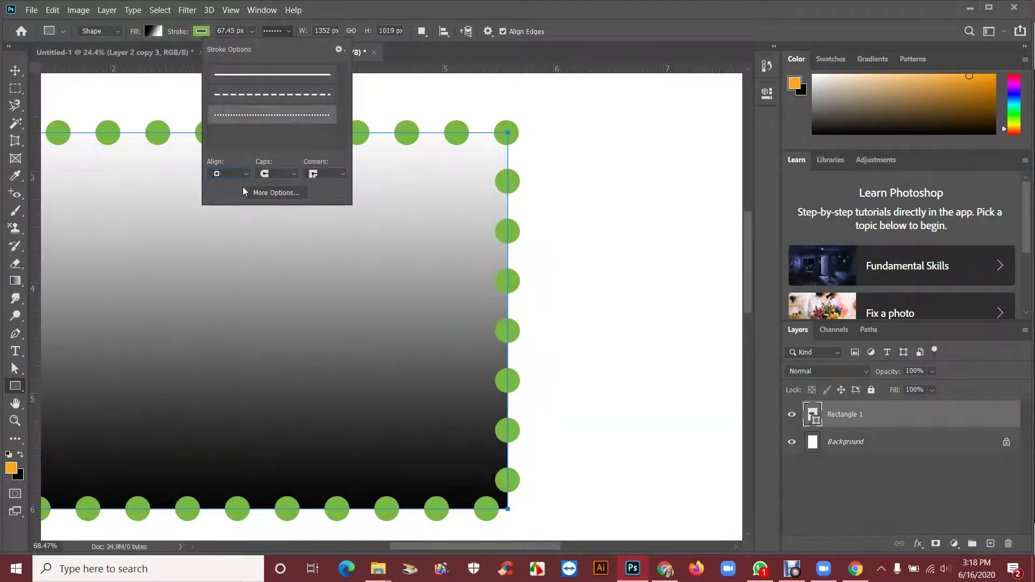
{"action": "left_click", "coordinate": [241, 174]}
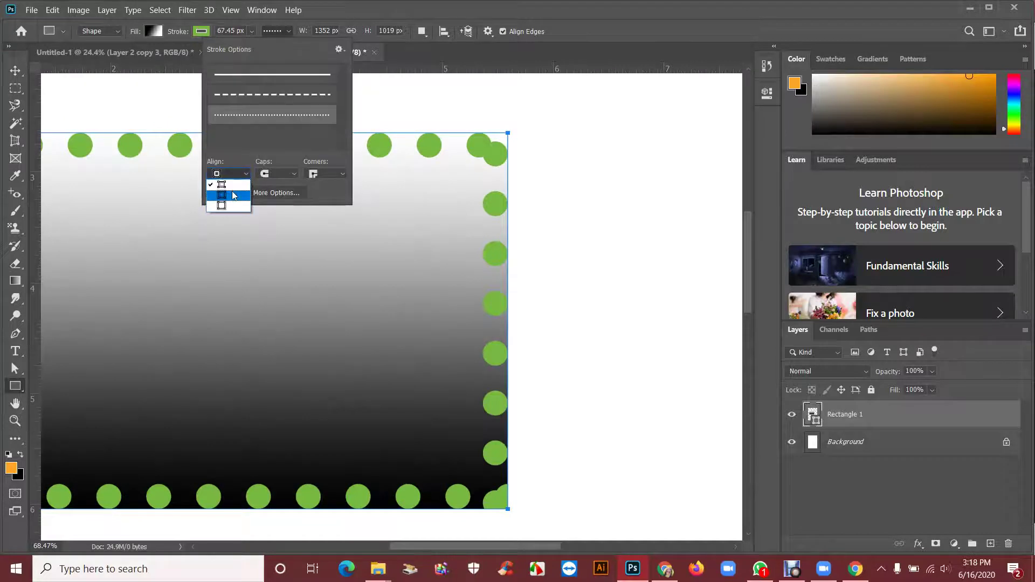
{"action": "left_click", "coordinate": [229, 195]}
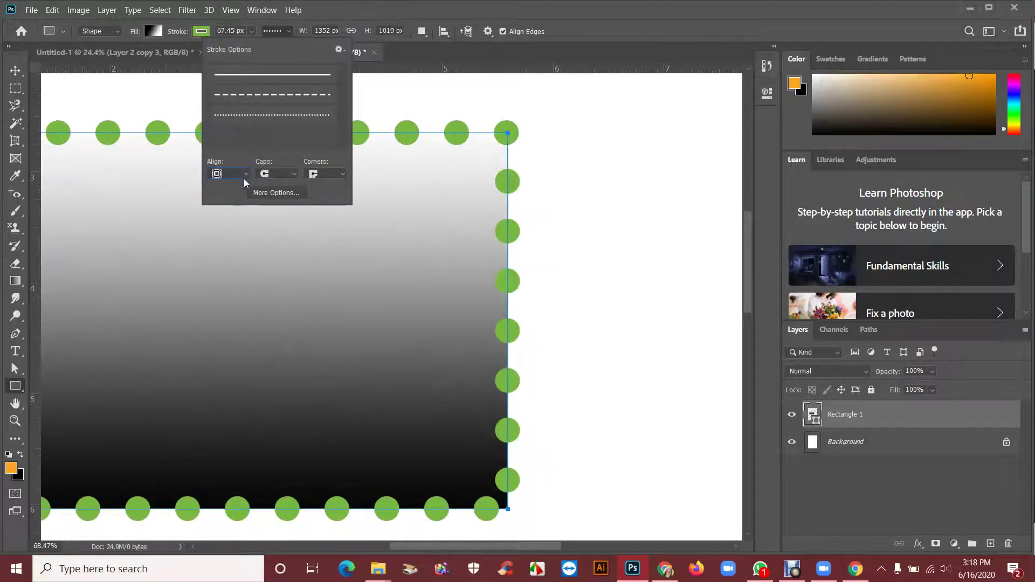
{"action": "left_click", "coordinate": [243, 174]}
{"action": "left_click", "coordinate": [232, 207]}
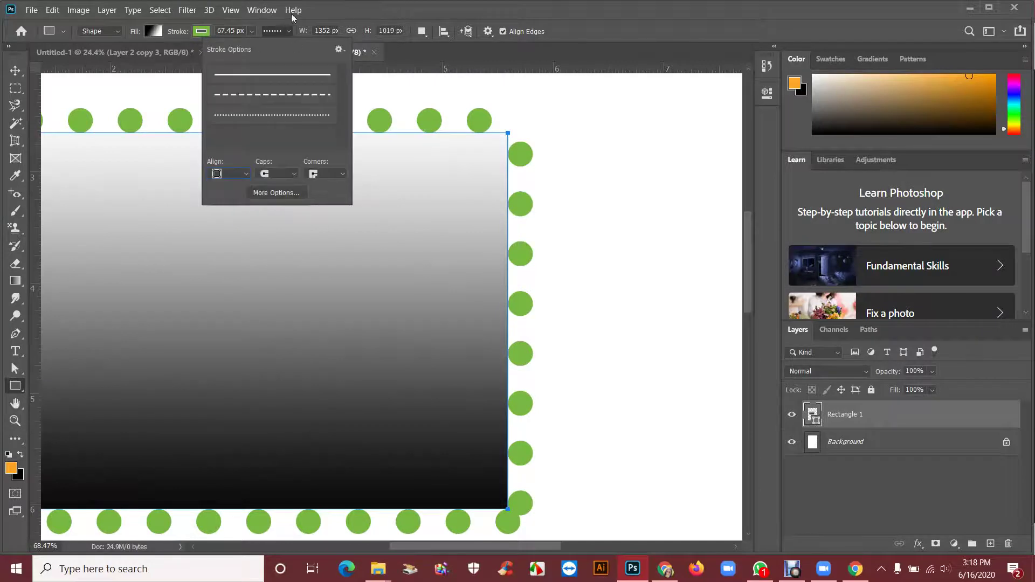
Switch the rectangle's stroke type from dotted to the solid line.
{"action": "left_click", "coordinate": [272, 32]}
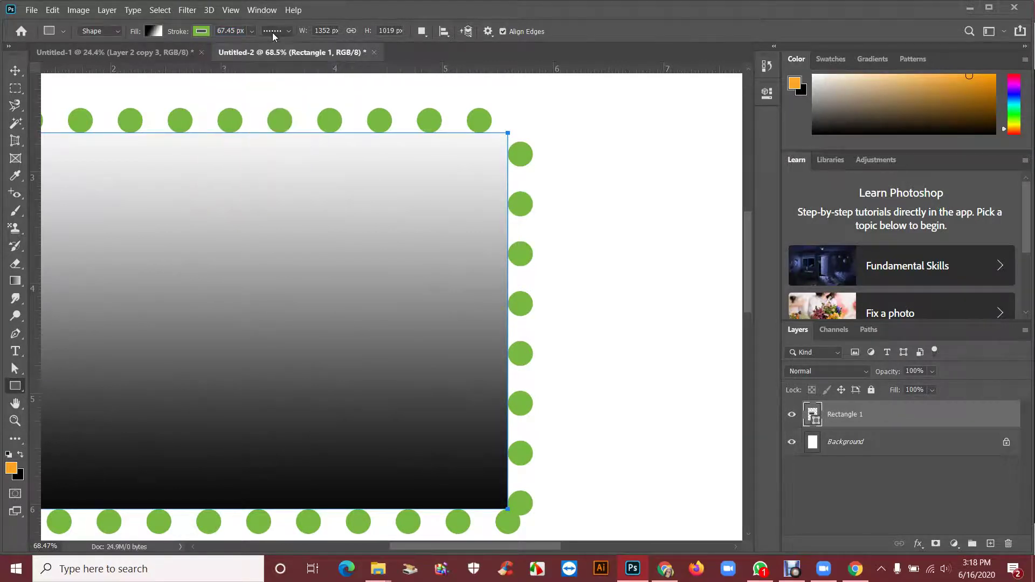
{"action": "left_click", "coordinate": [273, 34]}
{"action": "left_click", "coordinate": [274, 78]}
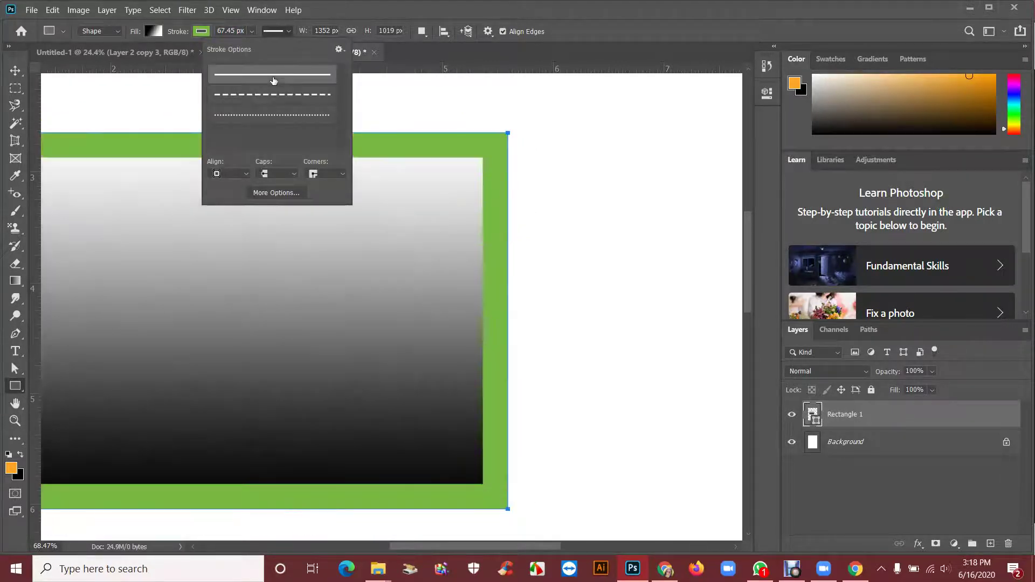
{"action": "left_click", "coordinate": [289, 31]}
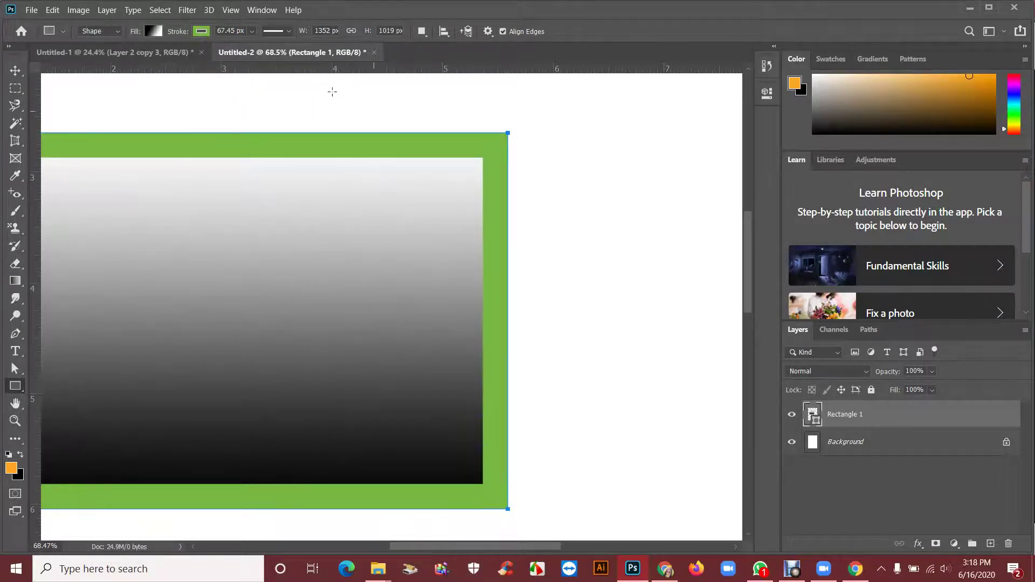
Remove the rectangle's gradient fill and apply the recently used light orange as a solid fill.
{"action": "left_click", "coordinate": [203, 32]}
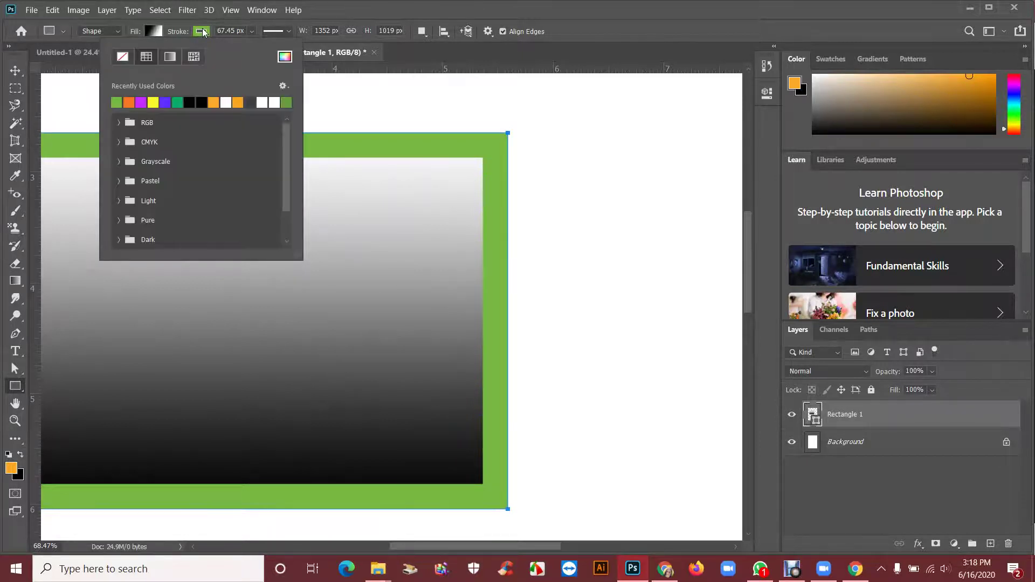
{"action": "left_click", "coordinate": [191, 35]}
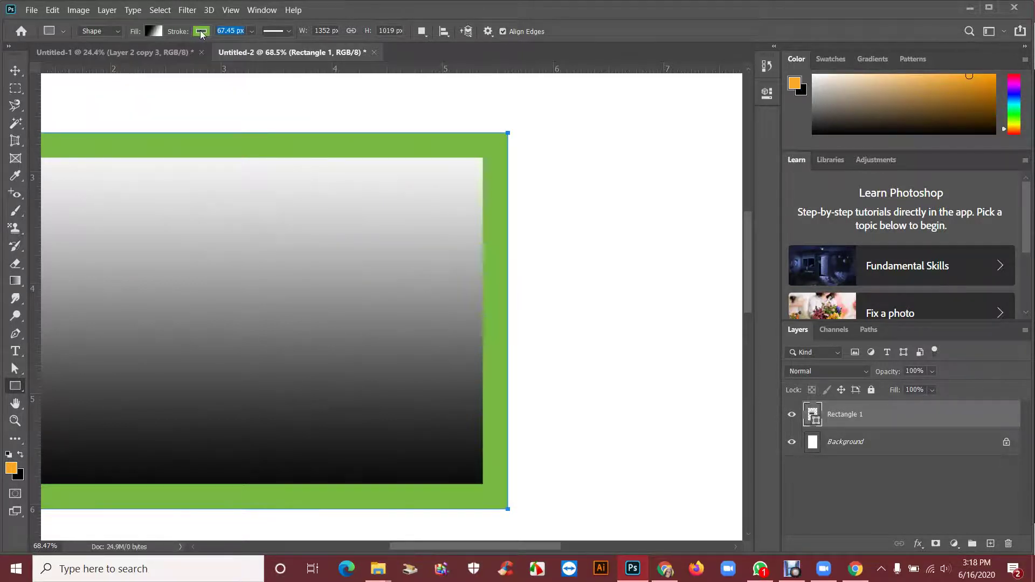
{"action": "left_click", "coordinate": [169, 34]}
{"action": "left_click", "coordinate": [157, 33]}
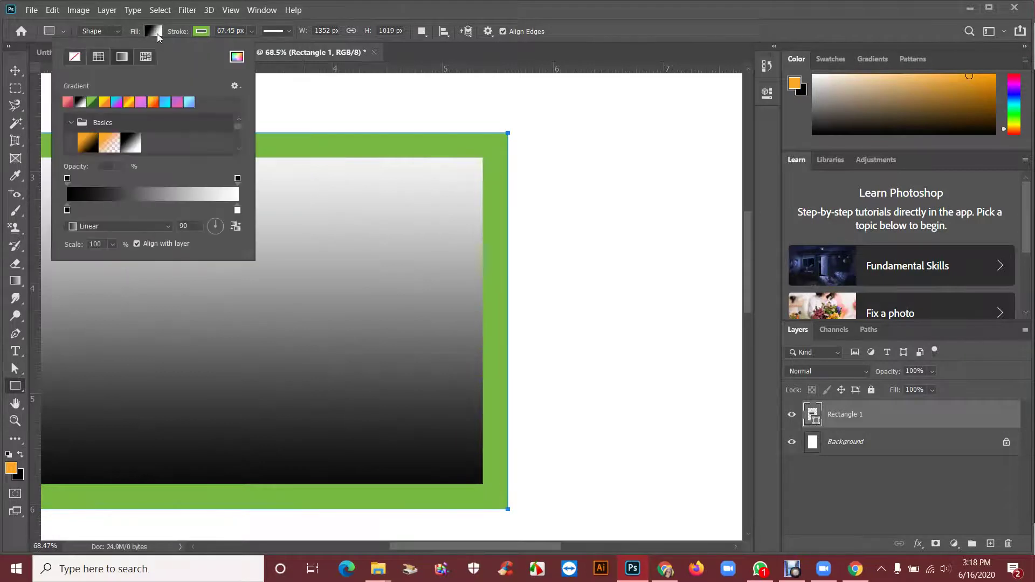
{"action": "left_click", "coordinate": [77, 57]}
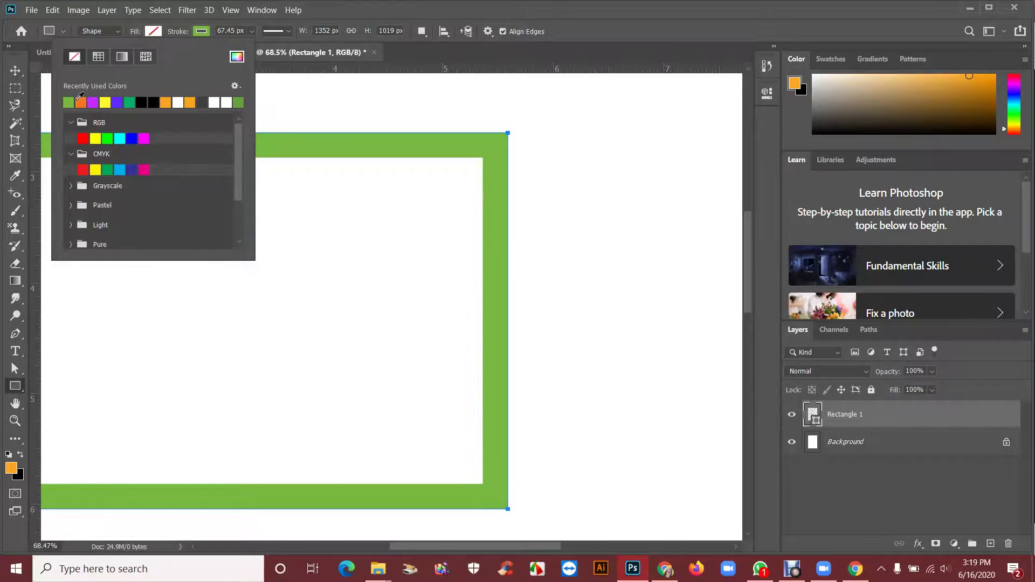
{"action": "left_click", "coordinate": [167, 101]}
Set the rectangle's stroke to no color.
{"action": "left_click", "coordinate": [202, 33]}
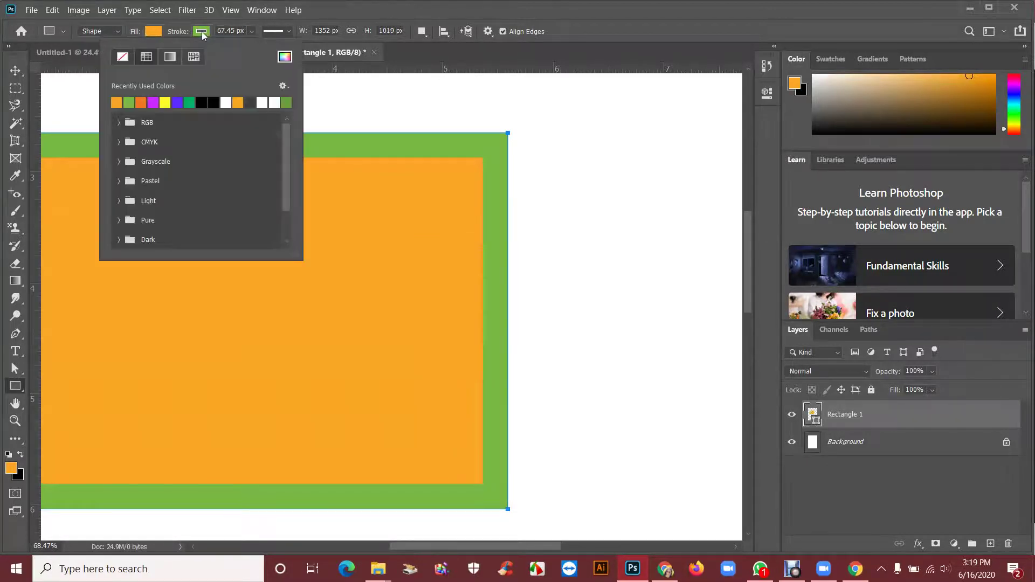
{"action": "left_click", "coordinate": [202, 33]}
{"action": "left_click", "coordinate": [202, 33]}
{"action": "left_click", "coordinate": [122, 56]}
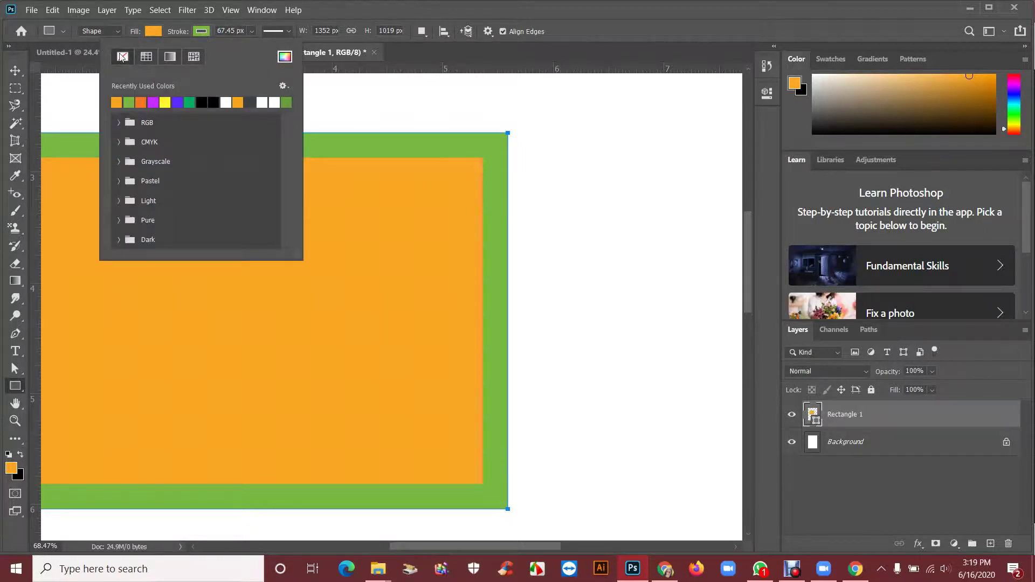
{"action": "left_click", "coordinate": [210, 34]}
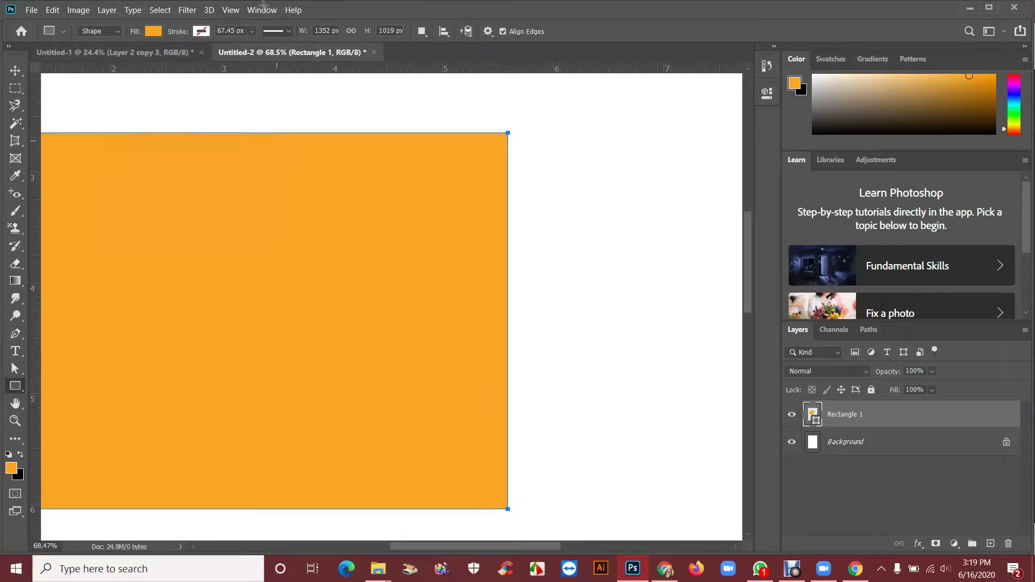
Set the path operation for new shapes to Combine Shapes.
{"action": "scroll", "coordinate": [277, 88], "scroll_direction": "down", "scroll_amount": 3}
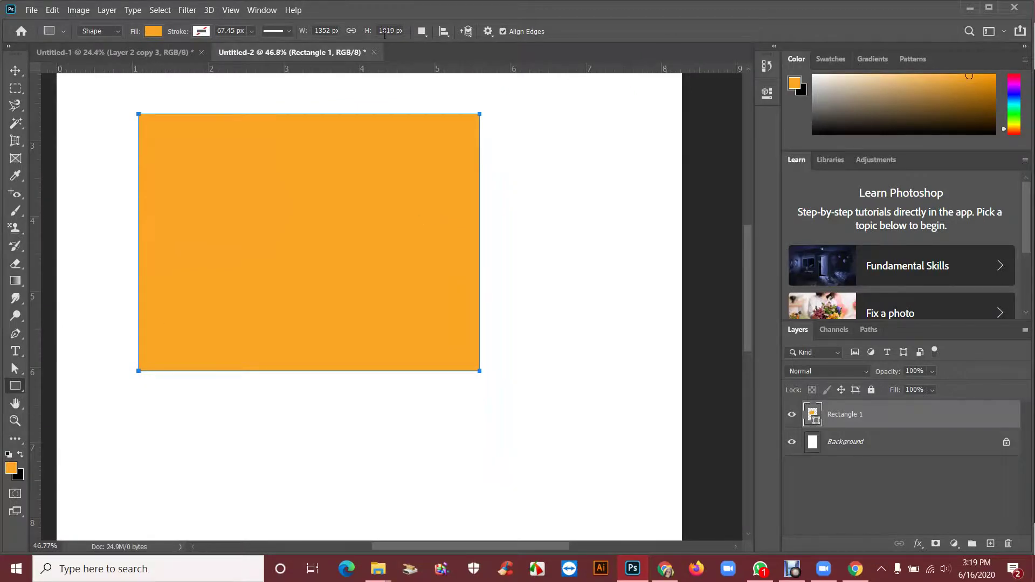
{"action": "left_click", "coordinate": [421, 33]}
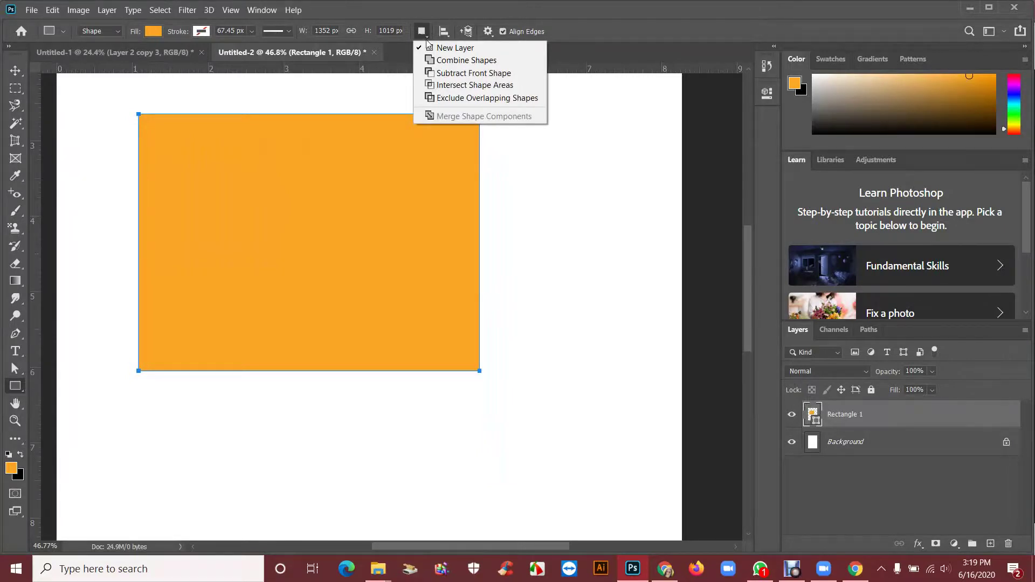
{"action": "left_click", "coordinate": [449, 60]}
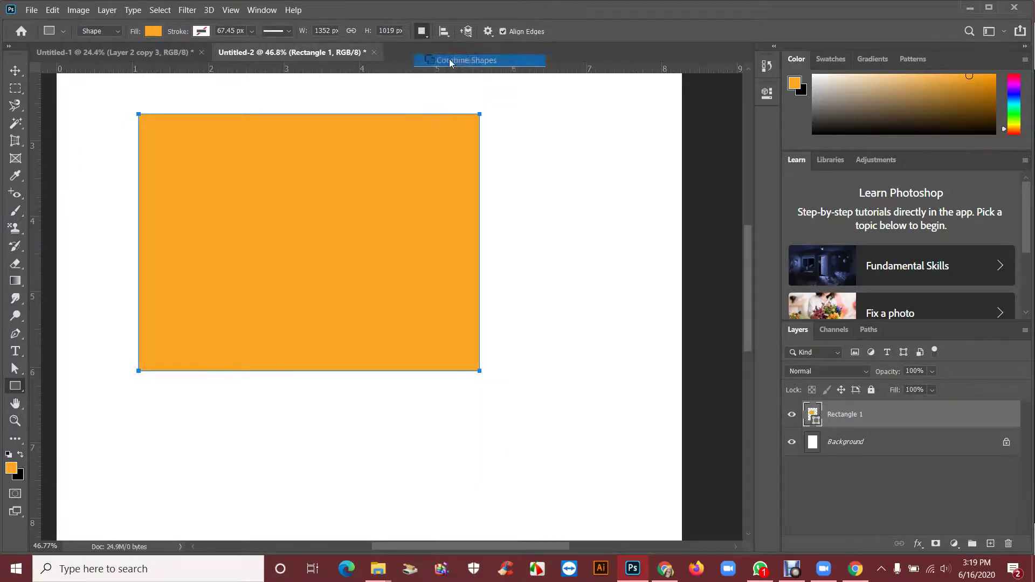
Try adding a rounded rectangle of about 293 × 293 px just above the orange rectangle, and undo it.
{"action": "right_click", "coordinate": [22, 387]}
{"action": "left_click", "coordinate": [215, 296]}
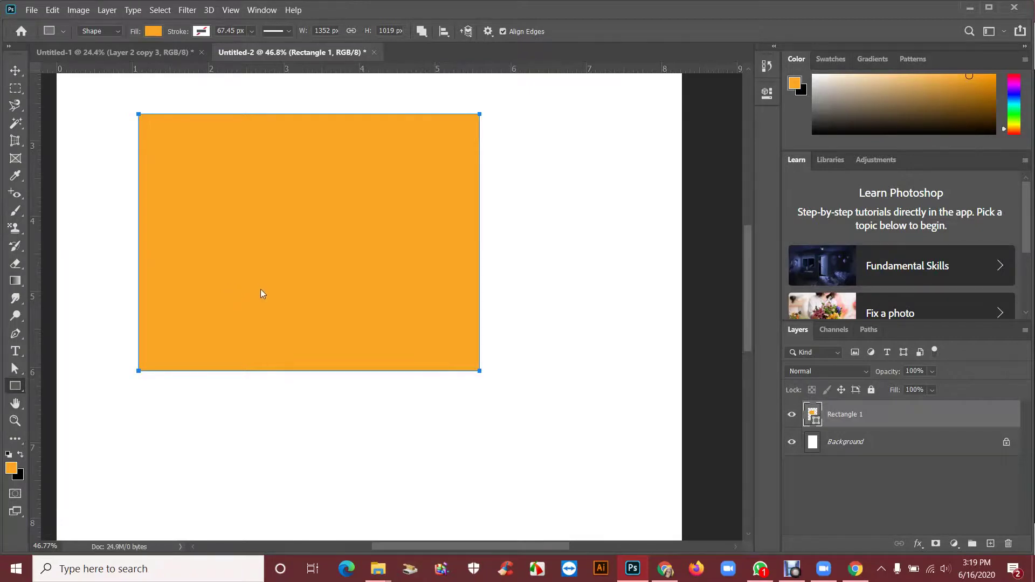
{"action": "key", "text": "shift+u"}
{"action": "scroll", "coordinate": [261, 292], "scroll_direction": "up", "scroll_amount": 5}
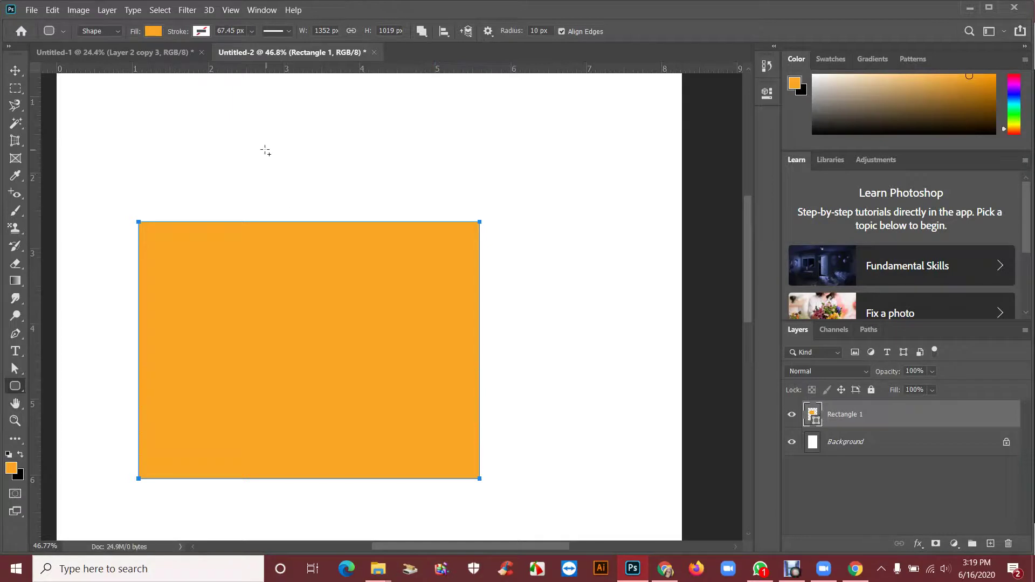
{"action": "left_click_drag", "start_coordinate": [270, 144], "coordinate": [348, 217]}
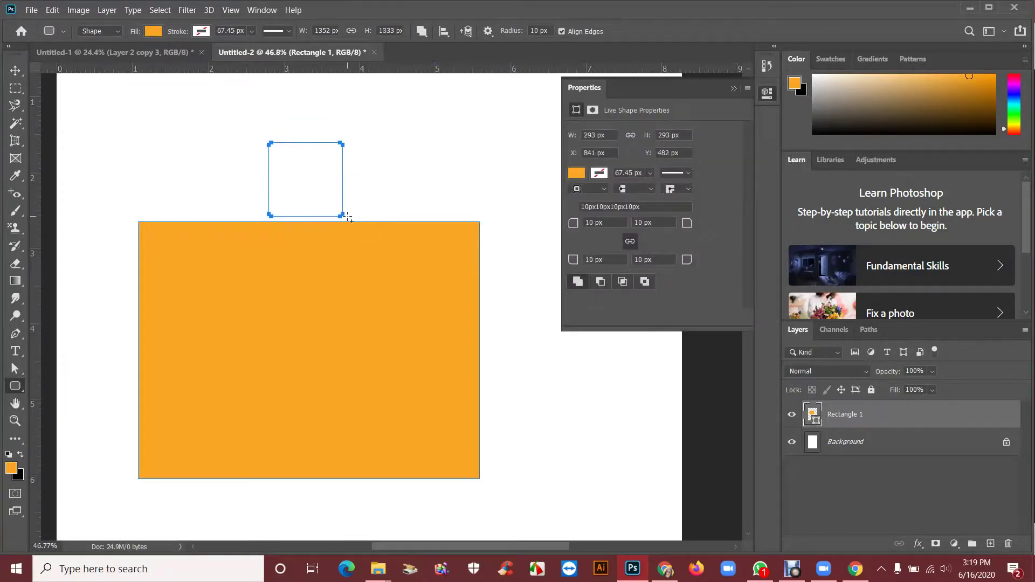
{"action": "key", "text": "ctrl+z"}
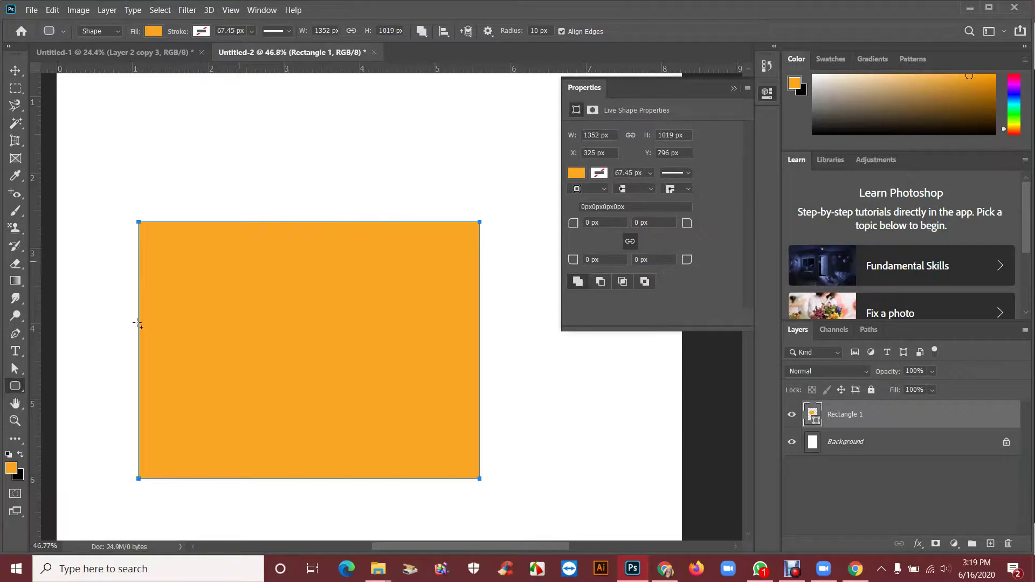
With the Rectangle tool, try combining a smaller rectangle overlapping the orange rectangle's upper edge, and undo it.
{"action": "right_click", "coordinate": [15, 386]}
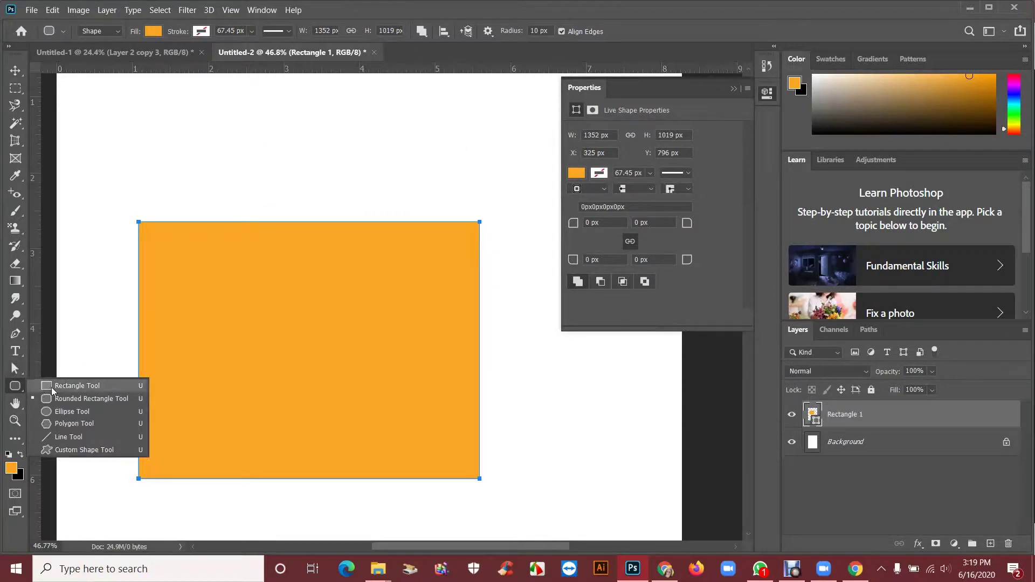
{"action": "left_click", "coordinate": [48, 386]}
{"action": "left_click_drag", "start_coordinate": [230, 108], "coordinate": [408, 244]}
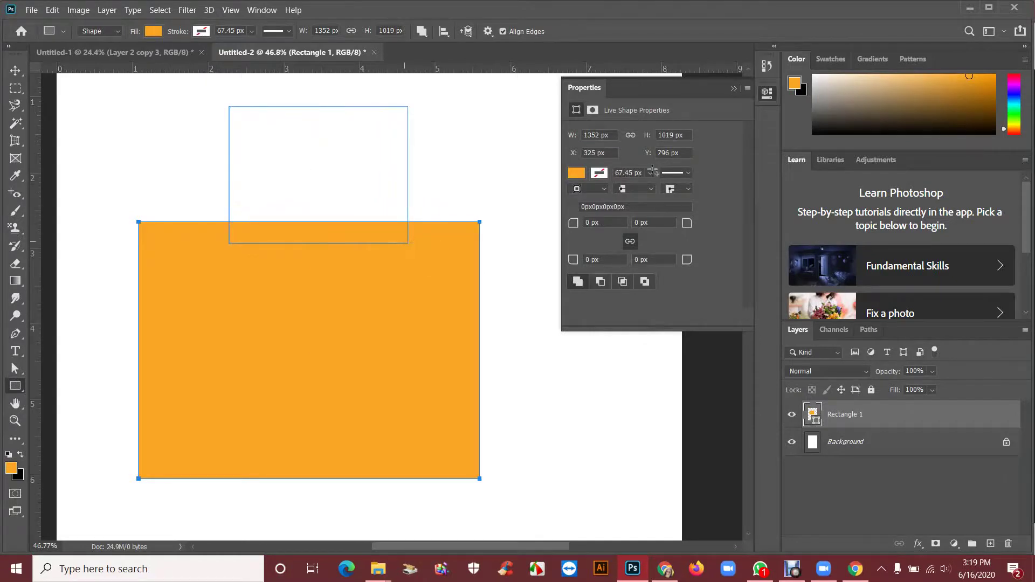
{"action": "left_click", "coordinate": [732, 90]}
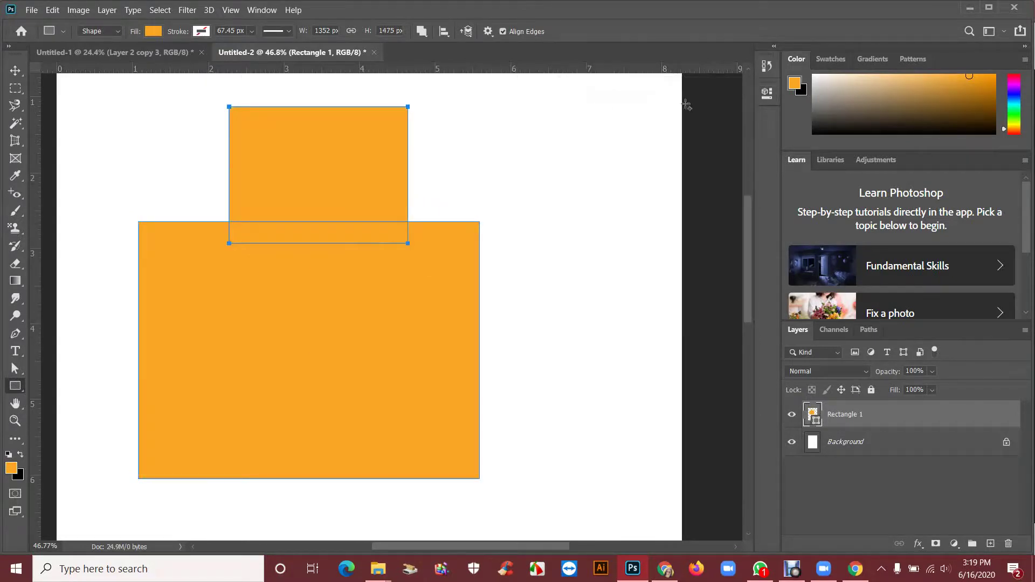
{"action": "key", "text": "ctrl+z"}
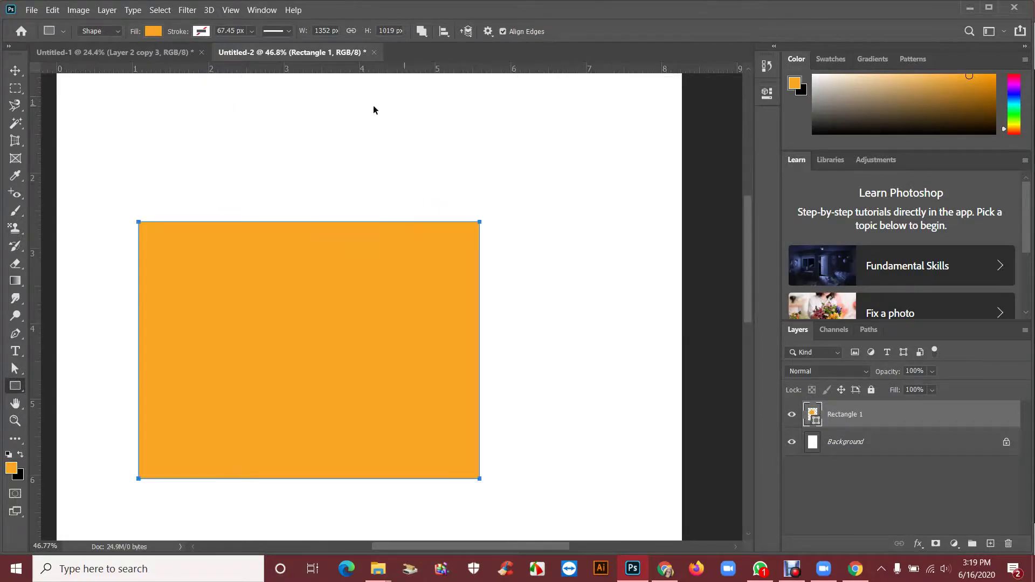
Set the orange rectangle's stroke color to black.
{"action": "left_click", "coordinate": [201, 31]}
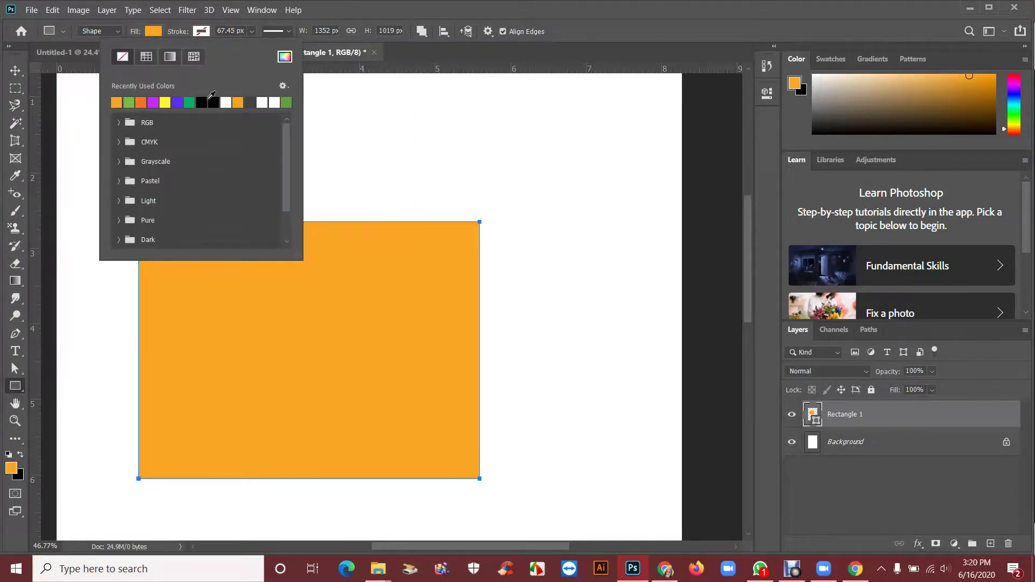
{"action": "left_click", "coordinate": [213, 103]}
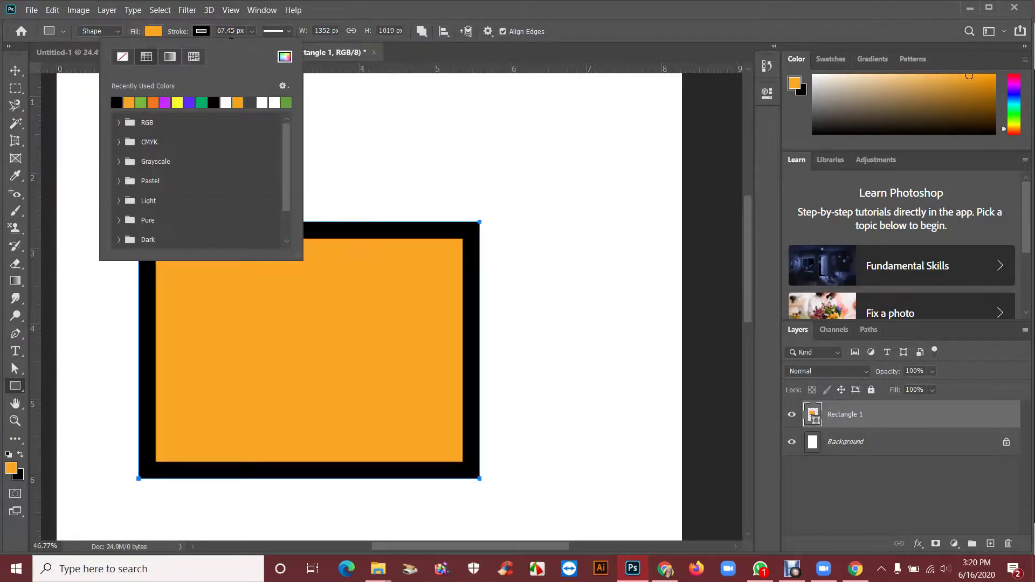
{"action": "left_click", "coordinate": [97, 203]}
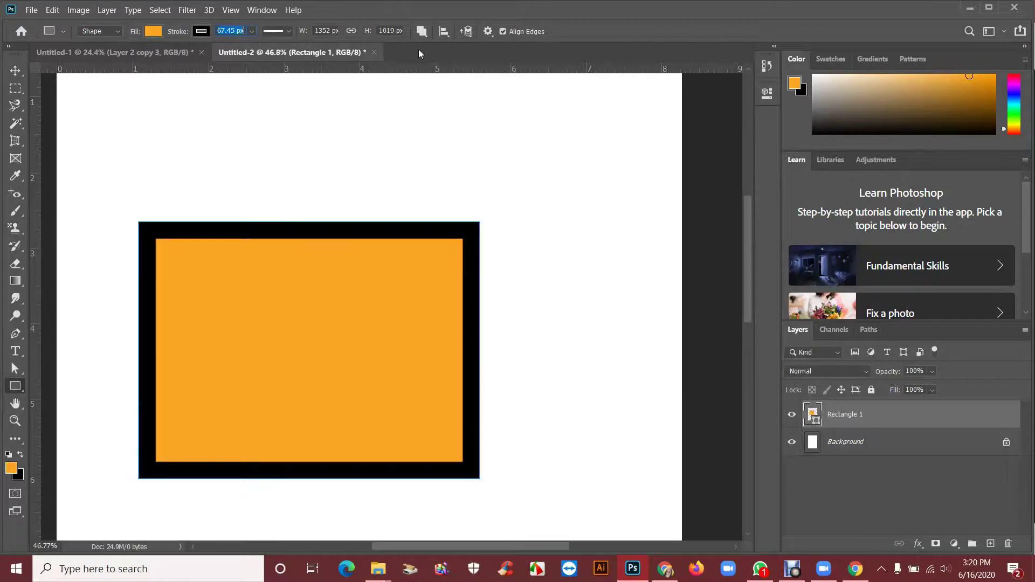
With Combine Shapes active, try adding a rectangle of about 654 × 672 px overlapping the orange rectangle's upper edge.
{"action": "left_click", "coordinate": [422, 31]}
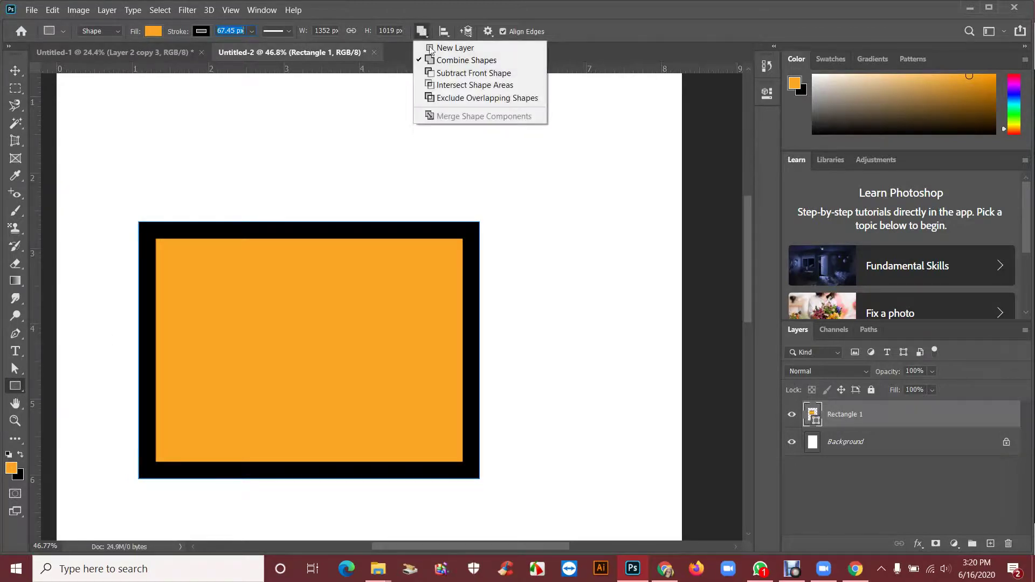
{"action": "left_click", "coordinate": [428, 33]}
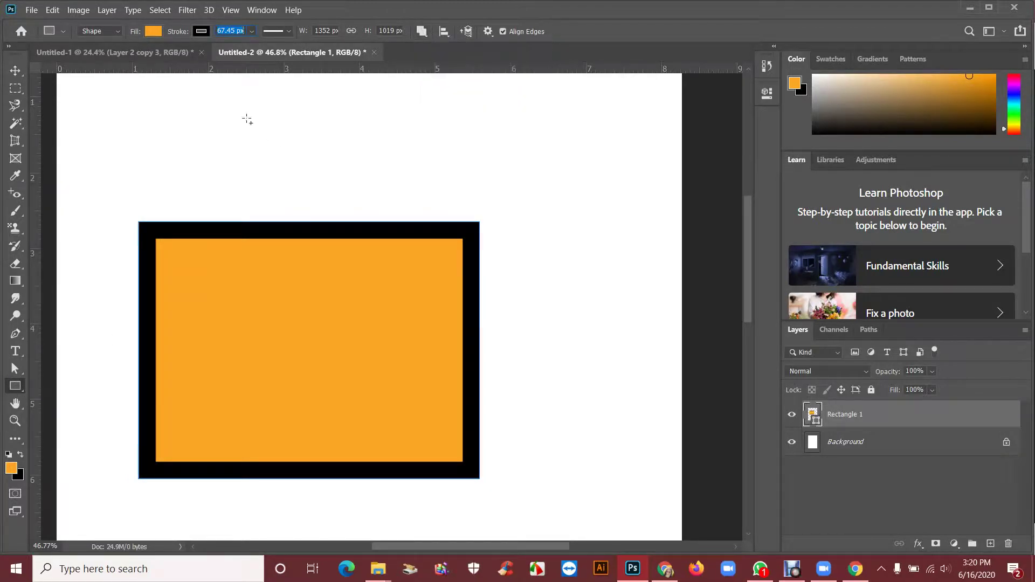
{"action": "left_click_drag", "start_coordinate": [231, 96], "coordinate": [408, 262]}
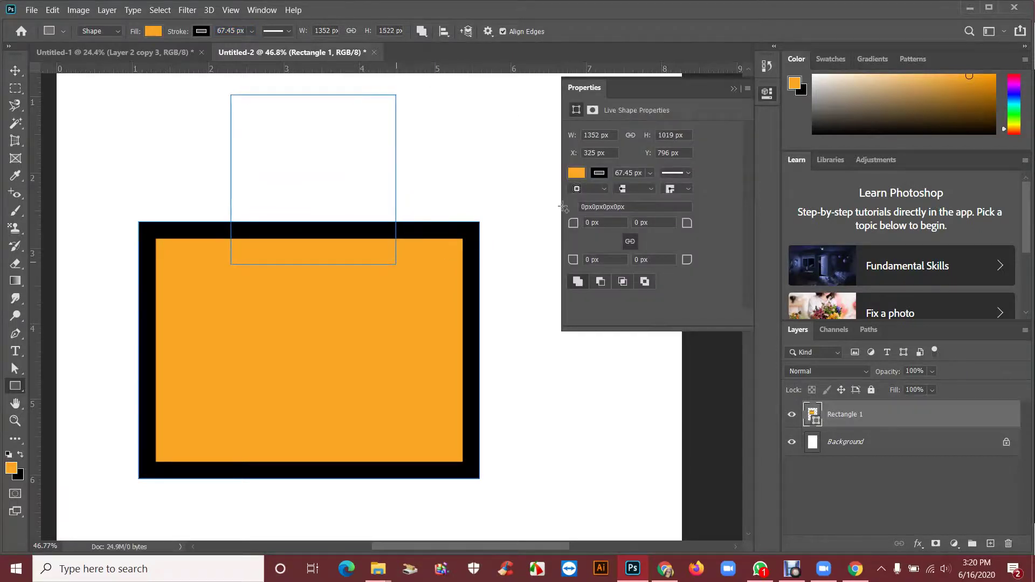
Move the combined shape down and to the right, nearer the middle of the page.
{"action": "left_click", "coordinate": [16, 70]}
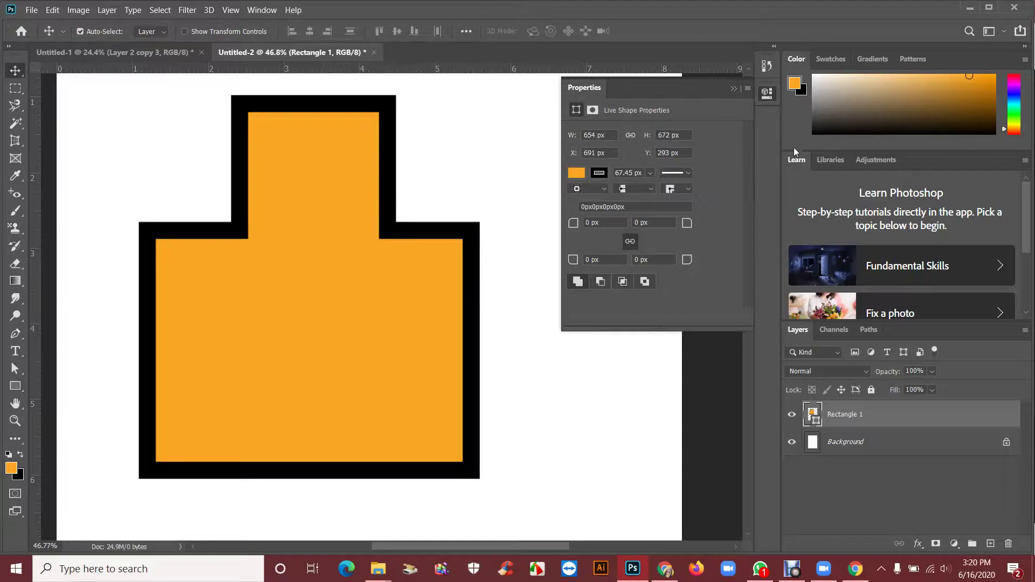
{"action": "left_click", "coordinate": [732, 88]}
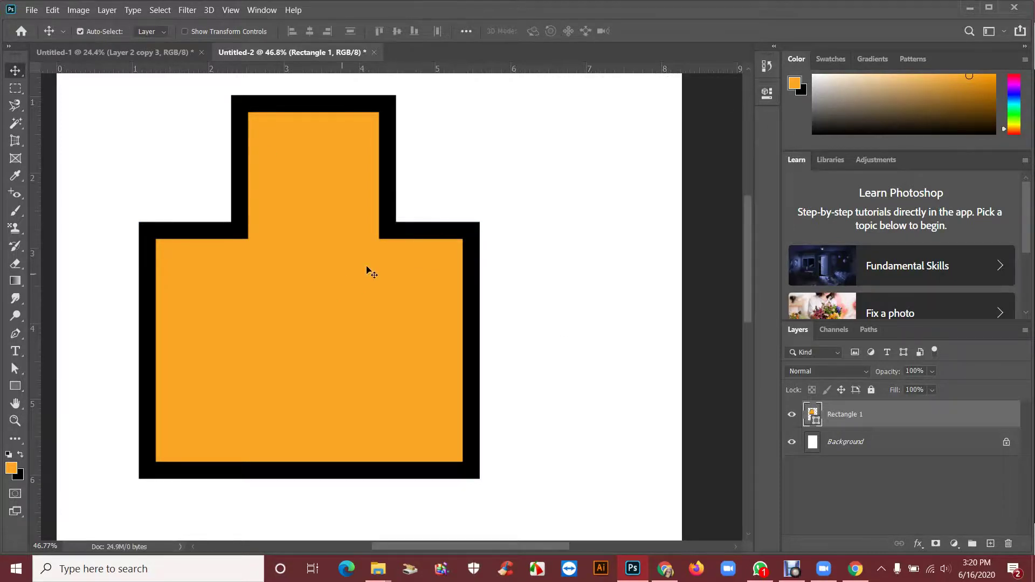
{"action": "scroll", "coordinate": [386, 279], "scroll_direction": "down", "scroll_amount": 3}
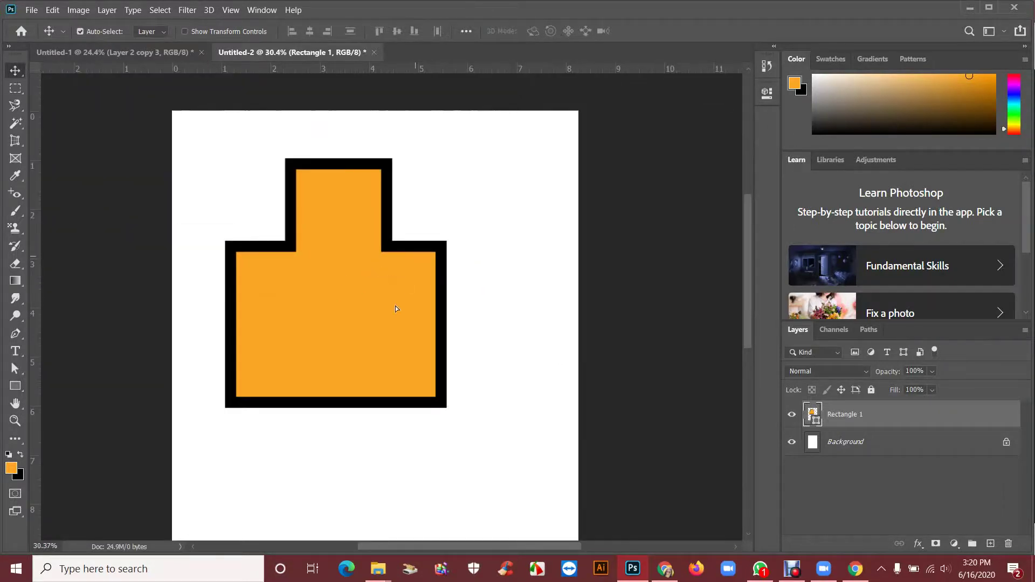
{"action": "left_click_drag", "start_coordinate": [381, 239], "coordinate": [406, 283]}
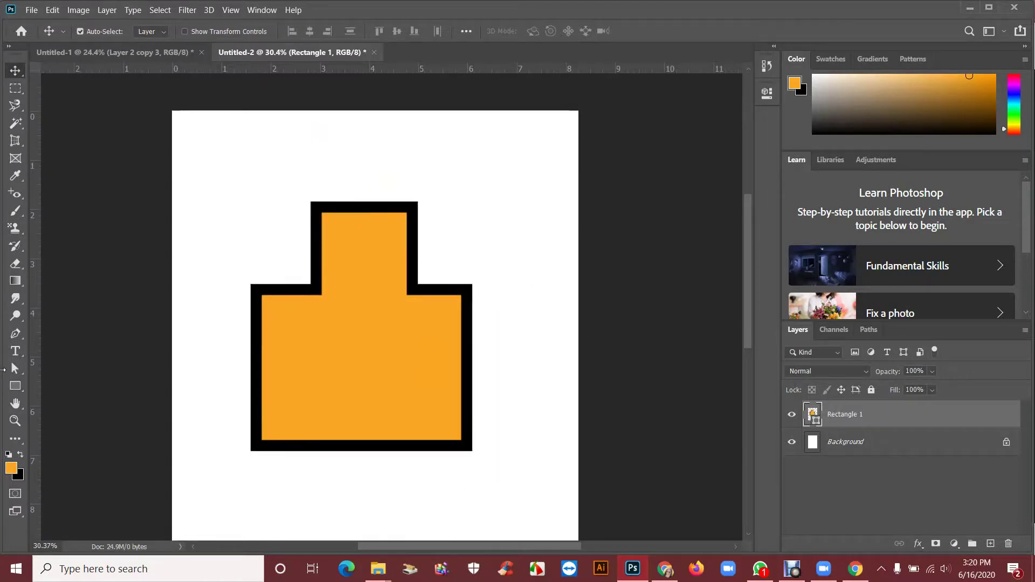
Use the Rectangle tool with Combine Shapes to try adding a rectangle of about 658 × 974 px overlapping the shape's lower edge.
{"action": "left_click", "coordinate": [17, 389]}
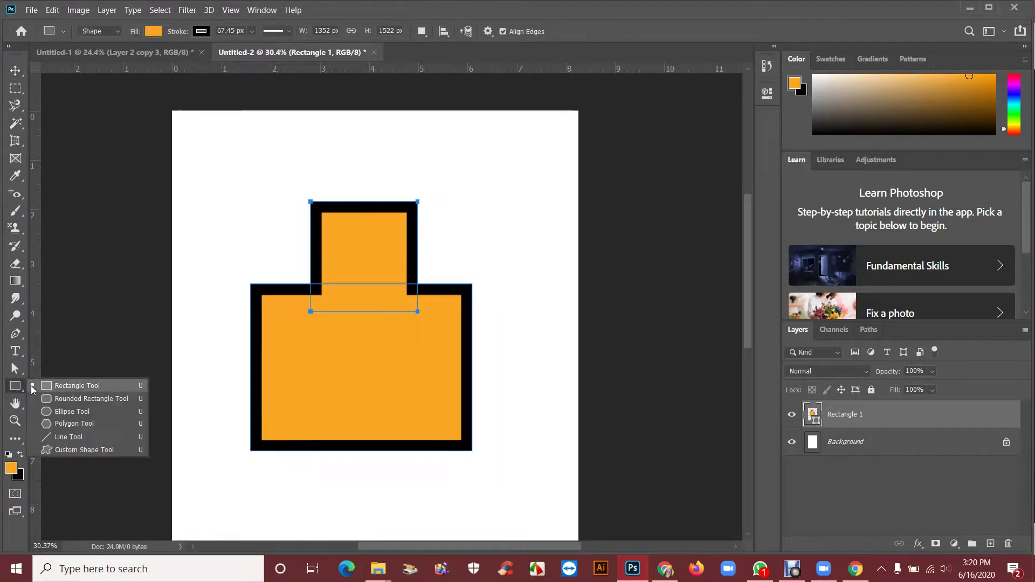
{"action": "left_click", "coordinate": [53, 384]}
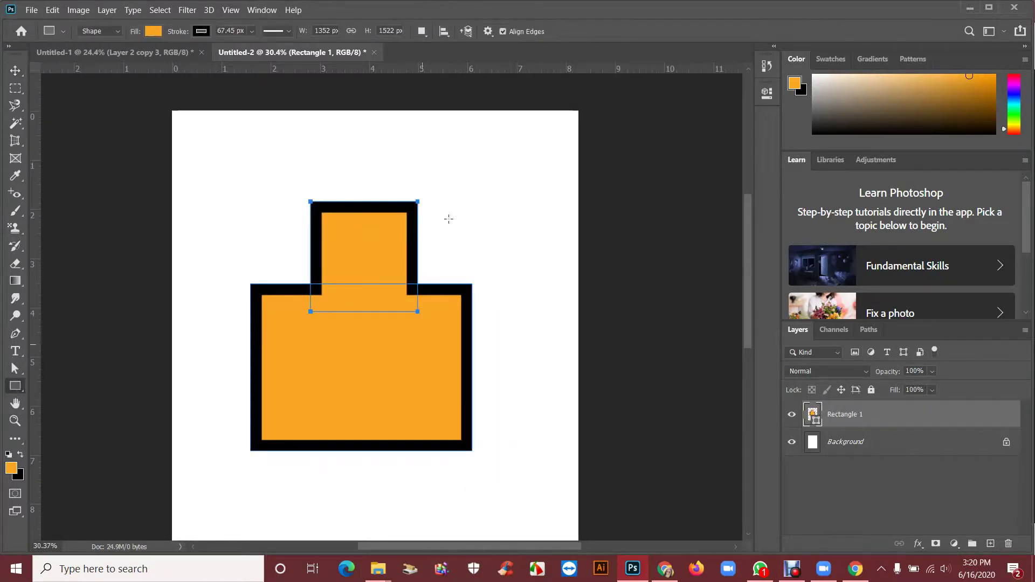
{"action": "left_click", "coordinate": [426, 33]}
{"action": "left_click", "coordinate": [455, 63]}
{"action": "scroll", "coordinate": [449, 400], "scroll_direction": "down", "scroll_amount": 3}
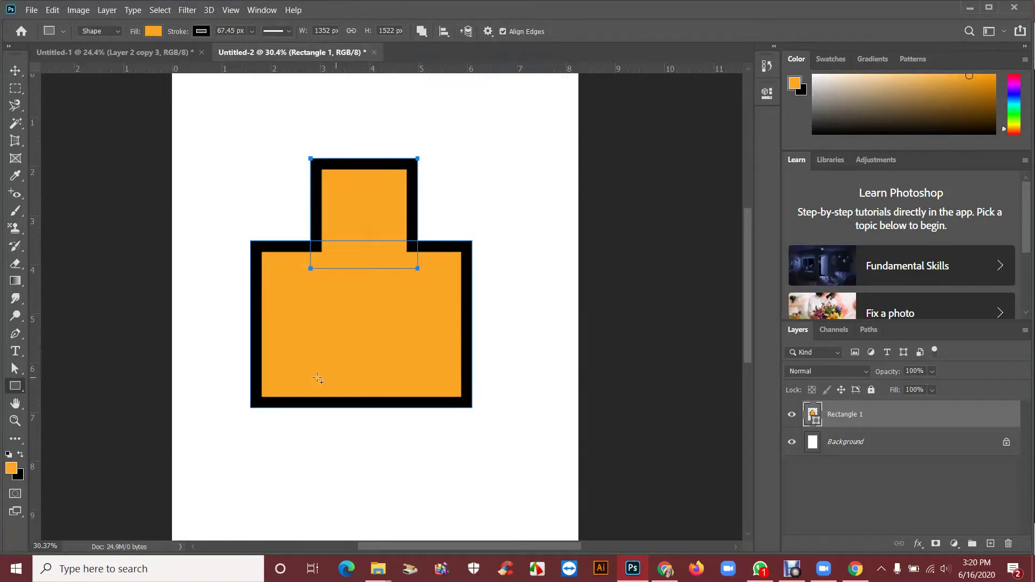
{"action": "left_click_drag", "start_coordinate": [365, 403], "coordinate": [430, 530]}
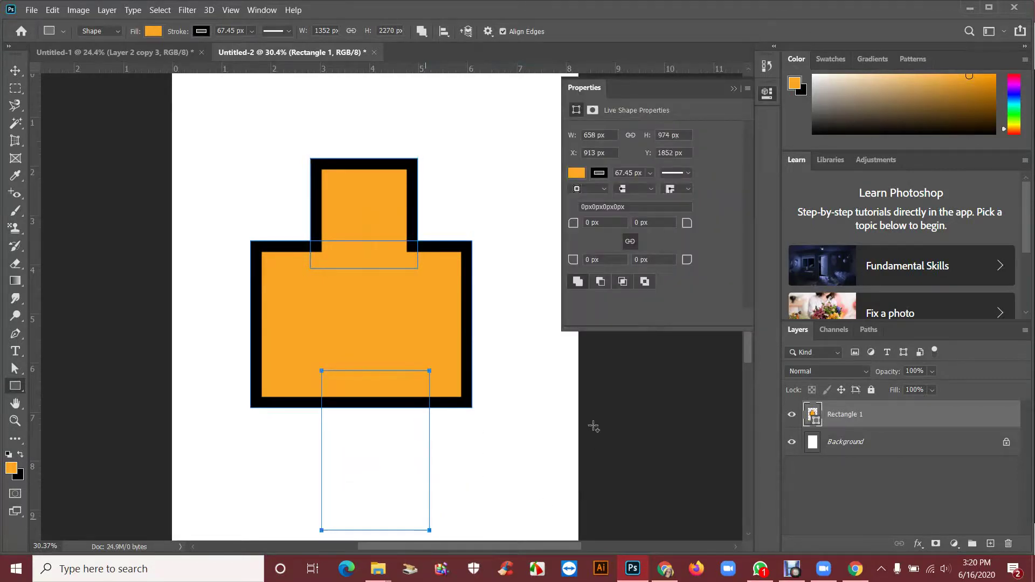
{"action": "left_click", "coordinate": [734, 87]}
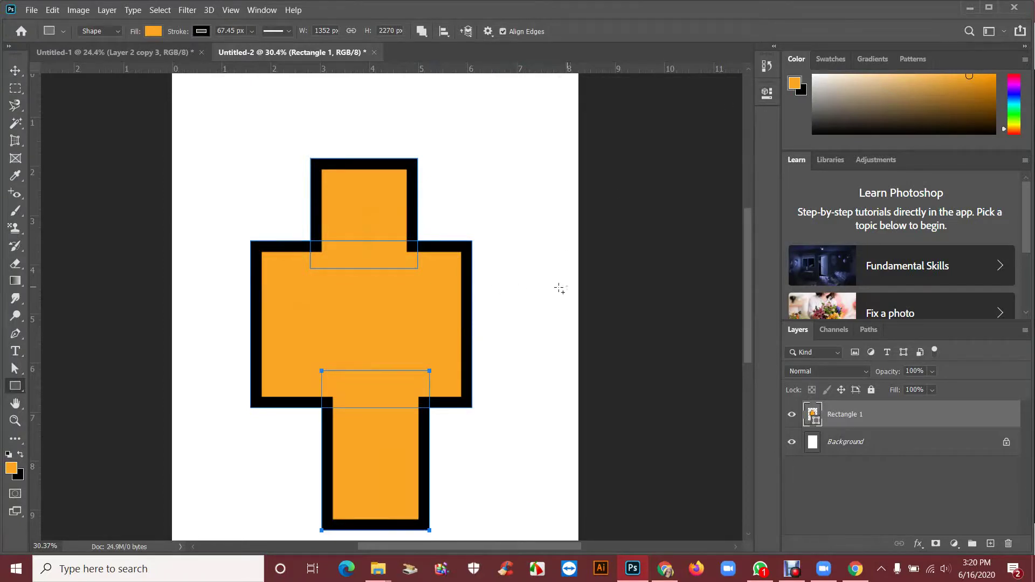
Try combining two side rectangles with the shape, about 875 × 377 px on its right and 833 × 486 px on its left.
{"action": "left_click_drag", "start_coordinate": [566, 287], "coordinate": [424, 348]}
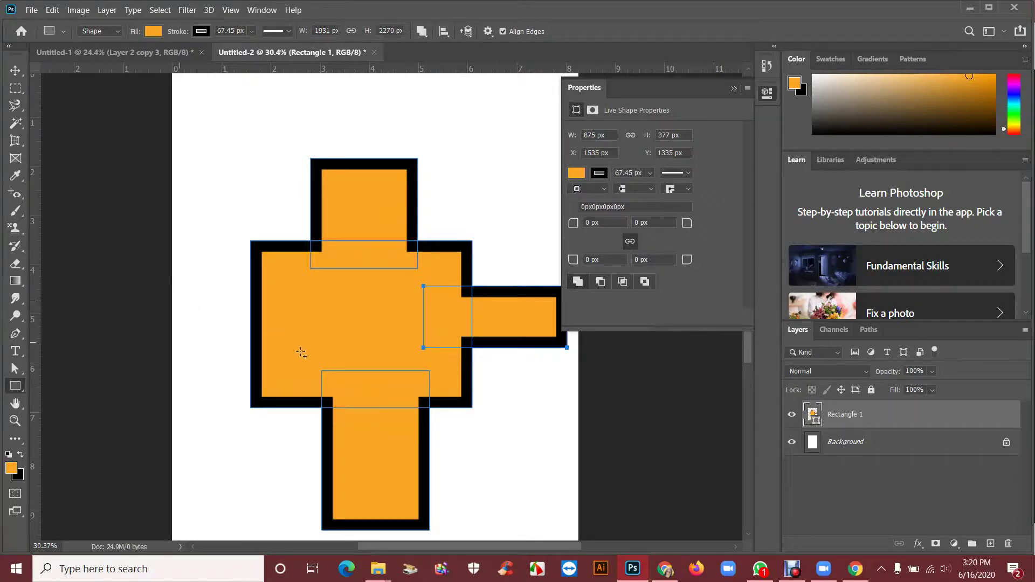
{"action": "left_click_drag", "start_coordinate": [301, 353], "coordinate": [306, 362]}
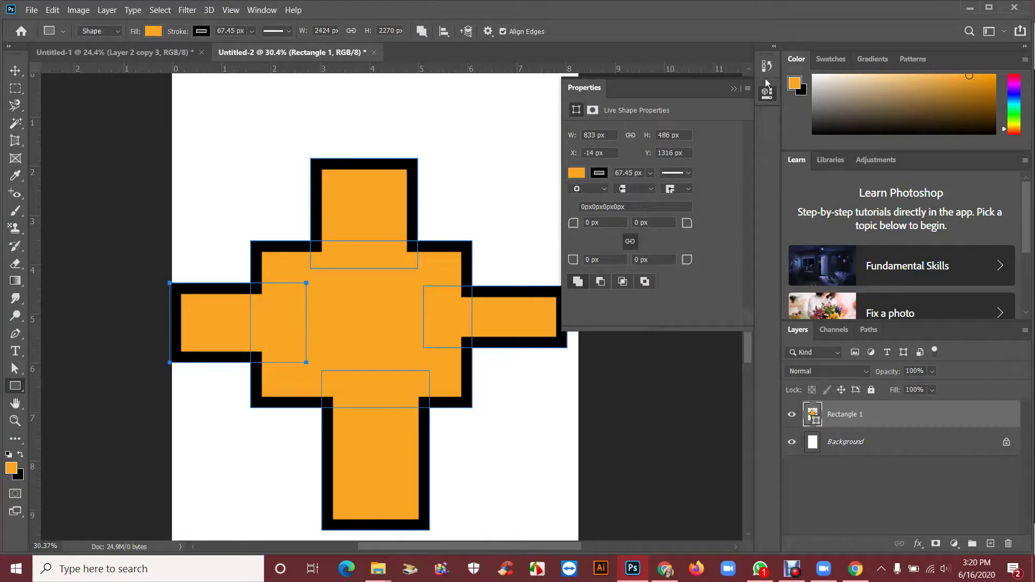
{"action": "left_click", "coordinate": [733, 90]}
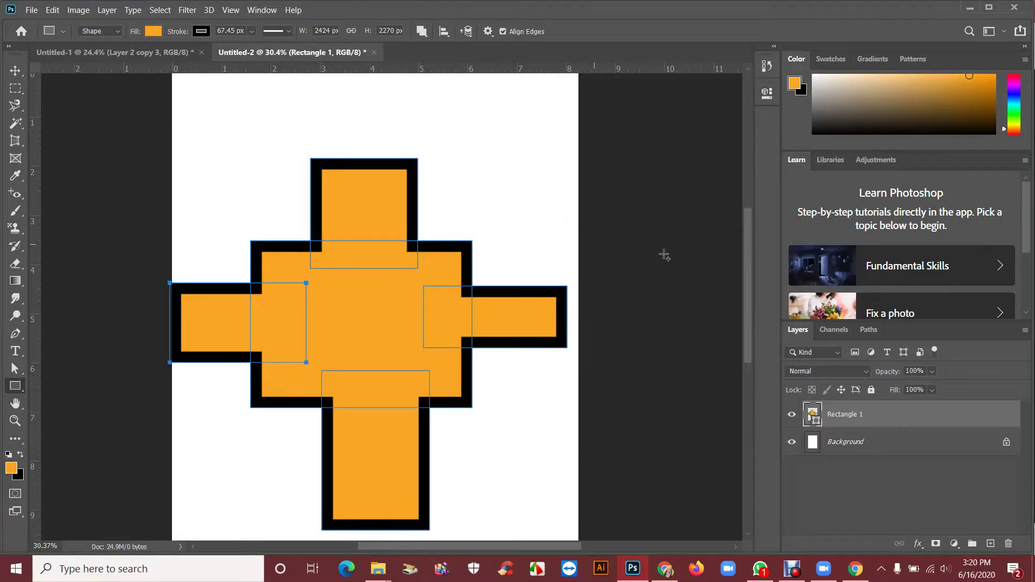
{"action": "left_click", "coordinate": [16, 71]}
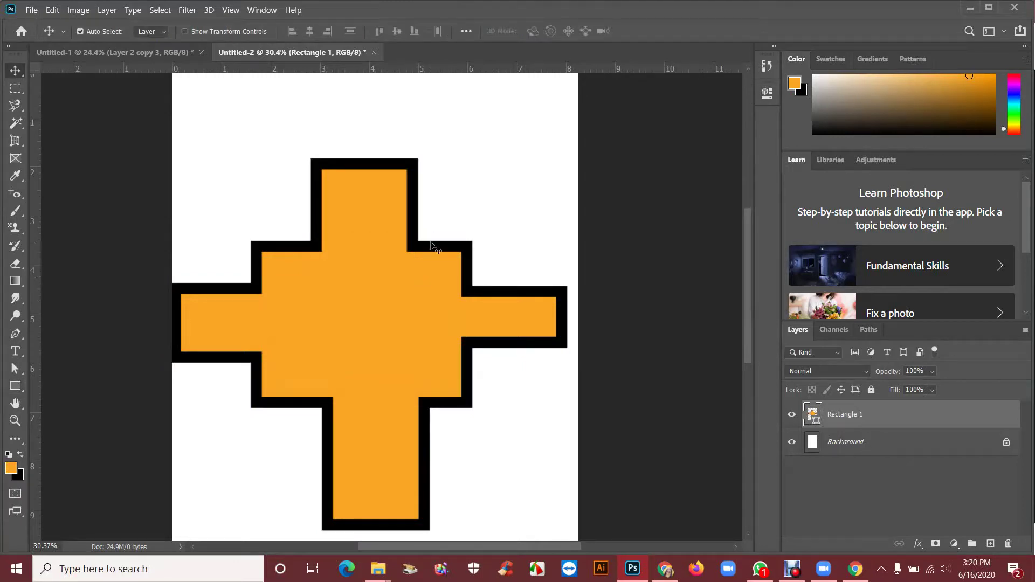
Try moving the combined shape upward, and undo back to the single black-outlined rectangle without its four added rectangles.
{"action": "left_click_drag", "start_coordinate": [427, 296], "coordinate": [419, 233]}
{"action": "key", "text": "ctrl+z"}
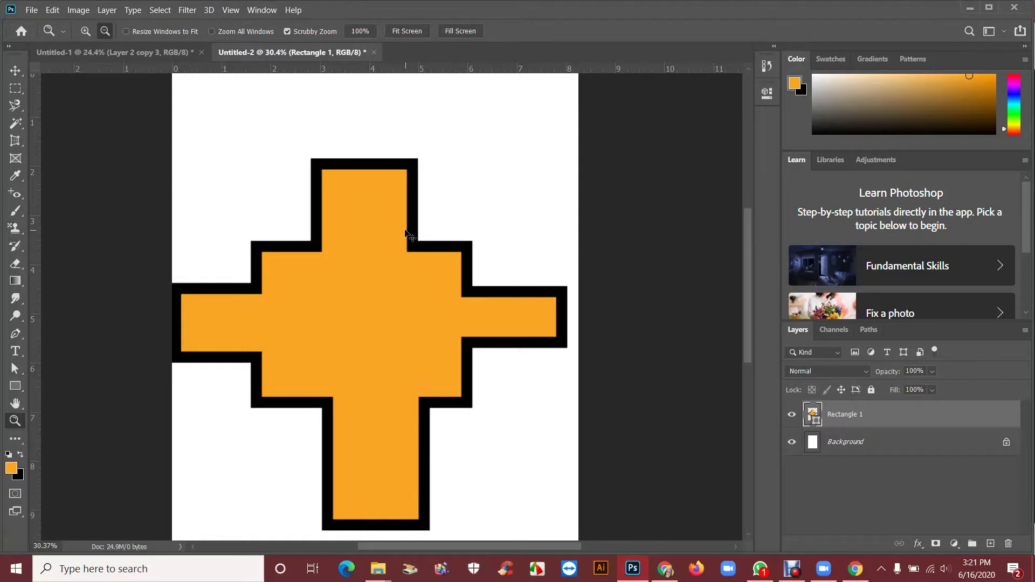
{"action": "key", "text": "ctrl+z"}
{"action": "key", "text": "ctrl+z"}
{"action": "key", "text": "ctrl+z"}
{"action": "key", "text": "ctrl+z"}
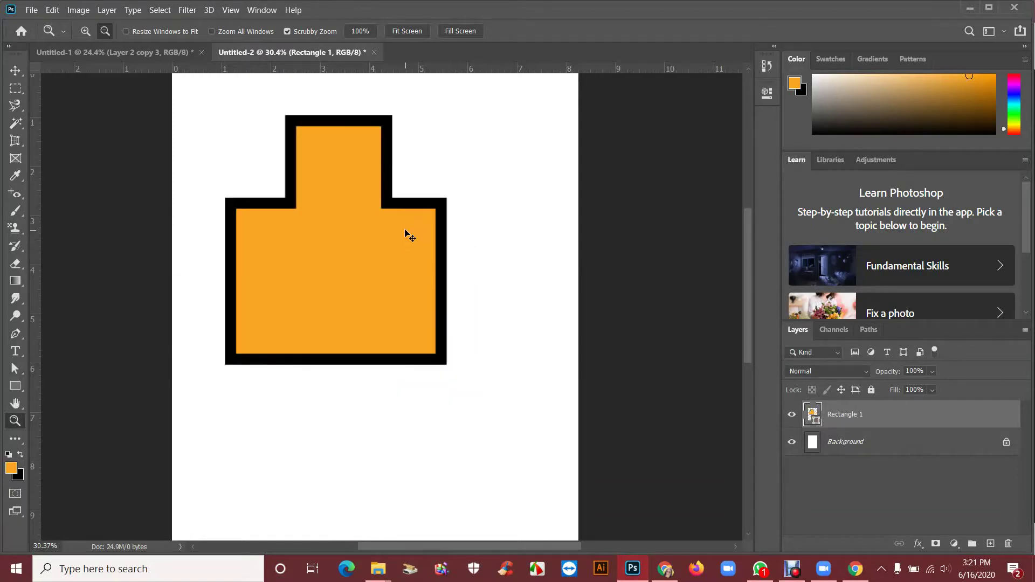
{"action": "key", "text": "ctrl+z"}
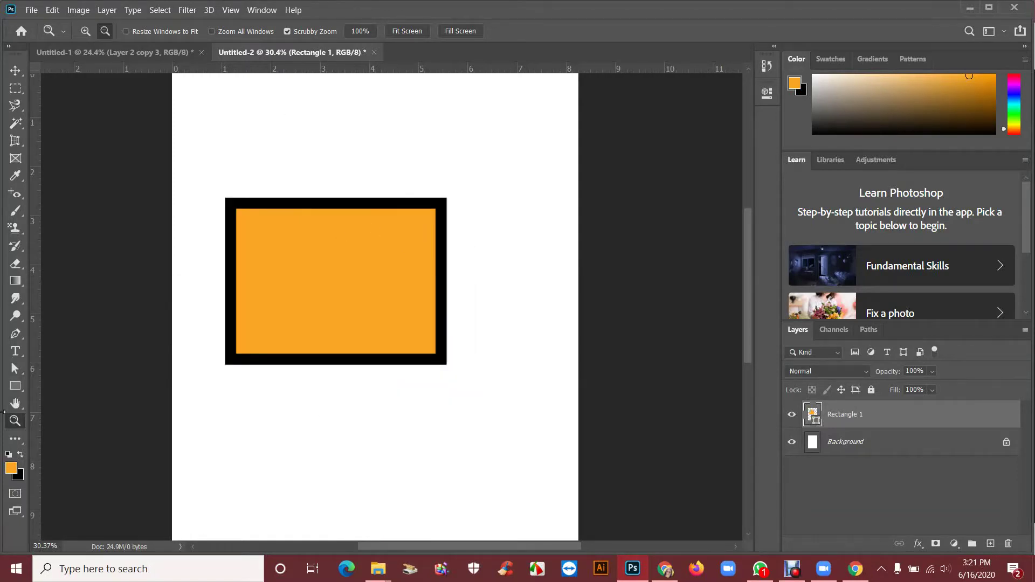
With Subtract Front Shape, try cutting a rectangle of about 851 × 906 px out of the orange rectangle's upper edge, and undo it.
{"action": "left_click", "coordinate": [15, 386]}
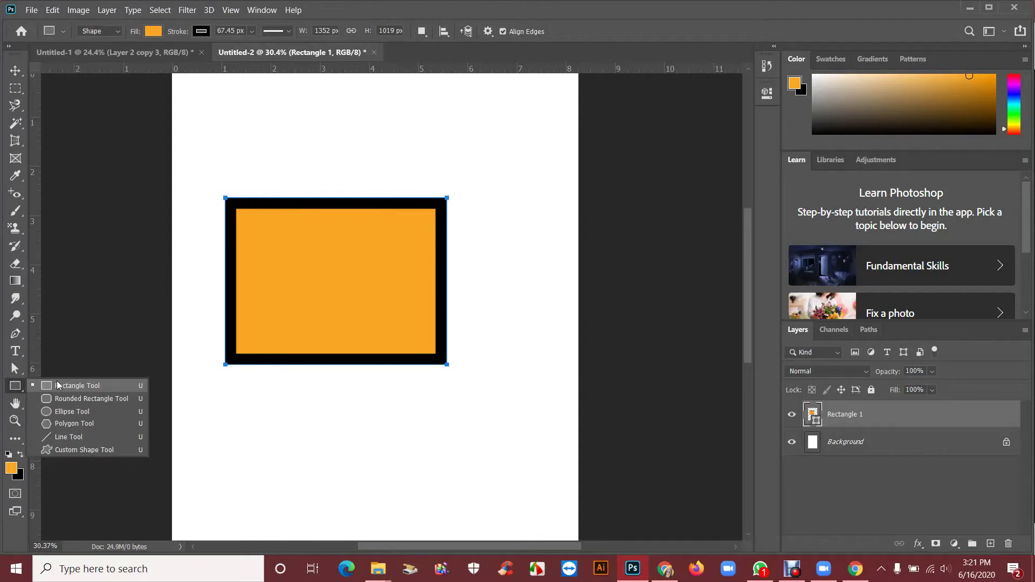
{"action": "left_click", "coordinate": [60, 386]}
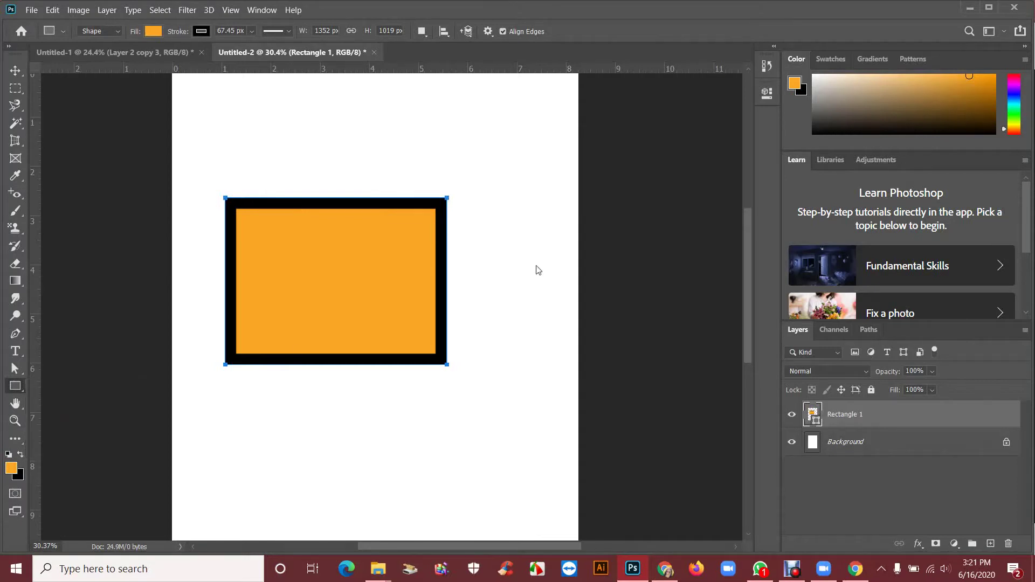
{"action": "left_click", "coordinate": [426, 32]}
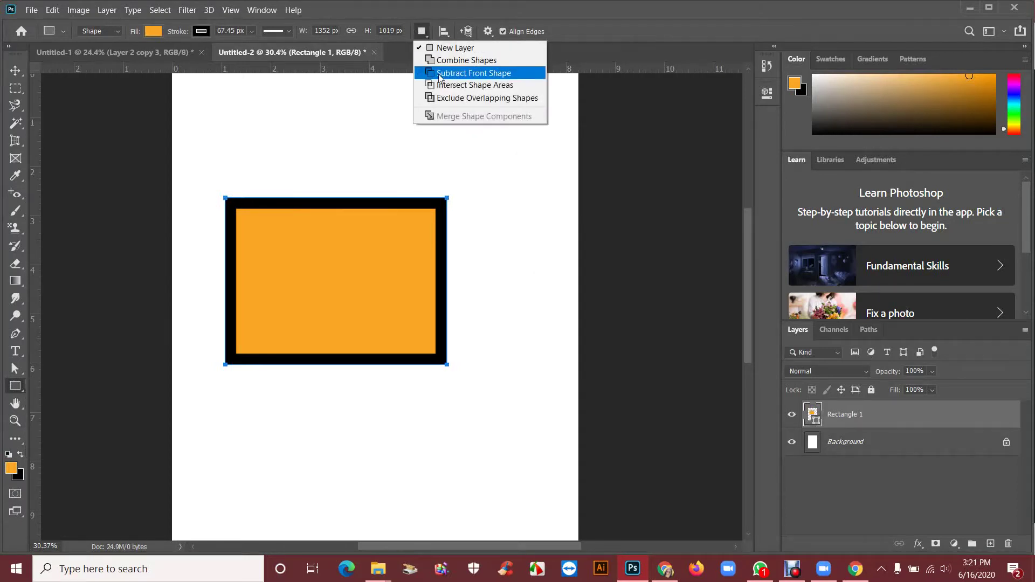
{"action": "left_click", "coordinate": [464, 70]}
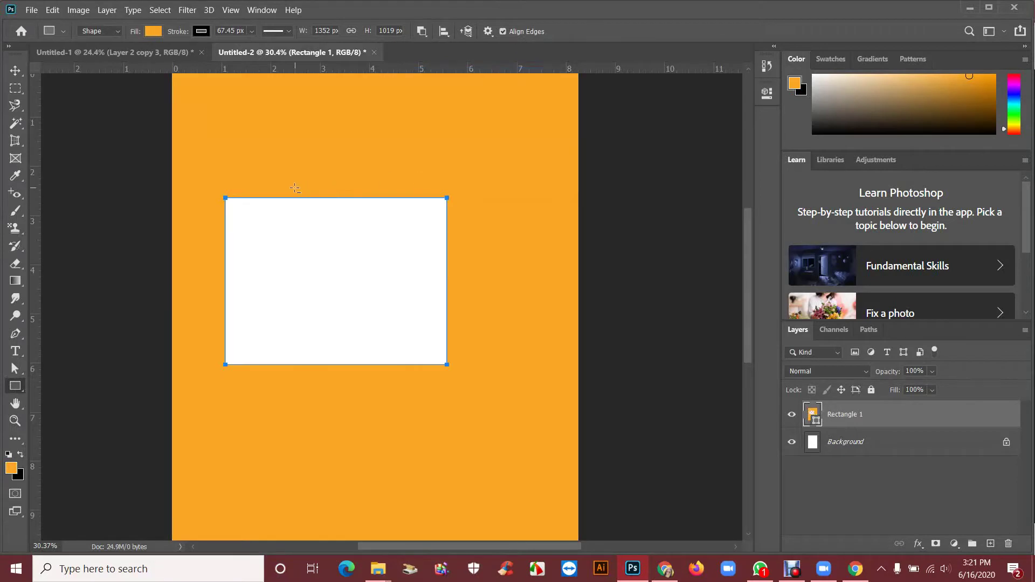
{"action": "key", "text": "ctrl+z"}
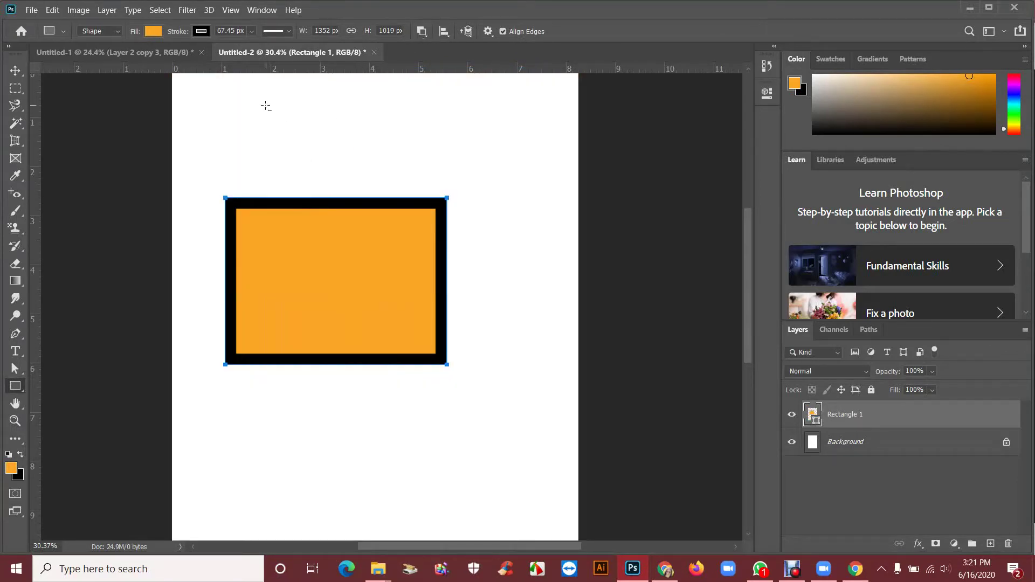
{"action": "left_click_drag", "start_coordinate": [266, 106], "coordinate": [404, 254]}
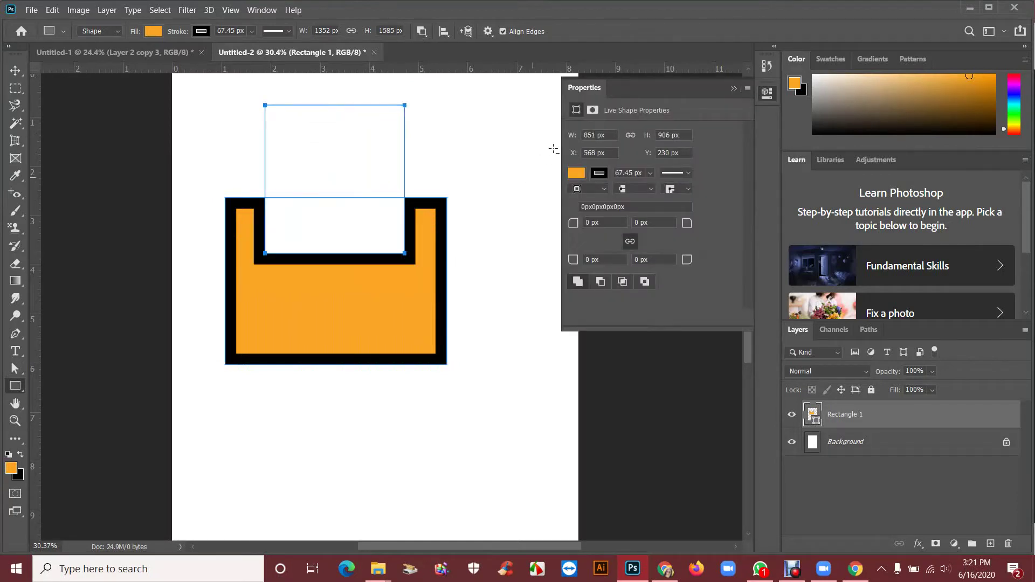
{"action": "left_click", "coordinate": [731, 88]}
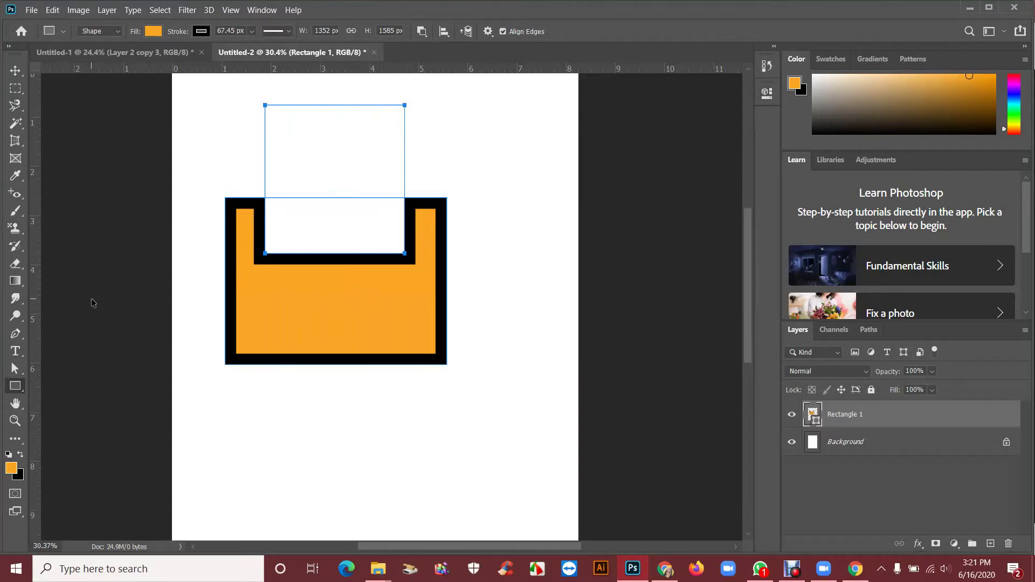
{"action": "key", "text": "ctrl+z"}
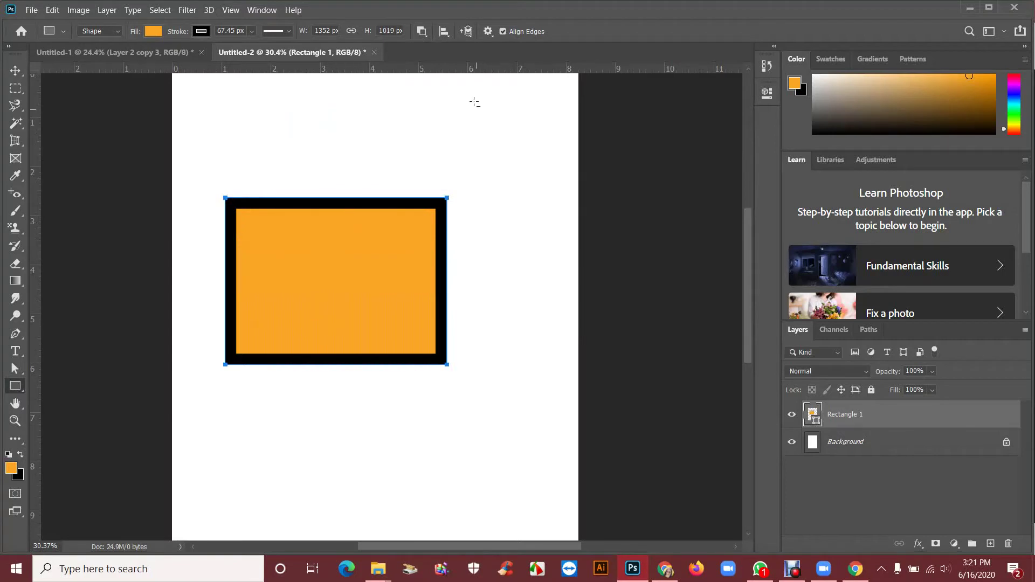
With Intersect Shape Areas, try overlapping the orange rectangle's upper-right part with a rectangle of about 1163 × 1098 px, and undo it.
{"action": "left_click", "coordinate": [422, 30]}
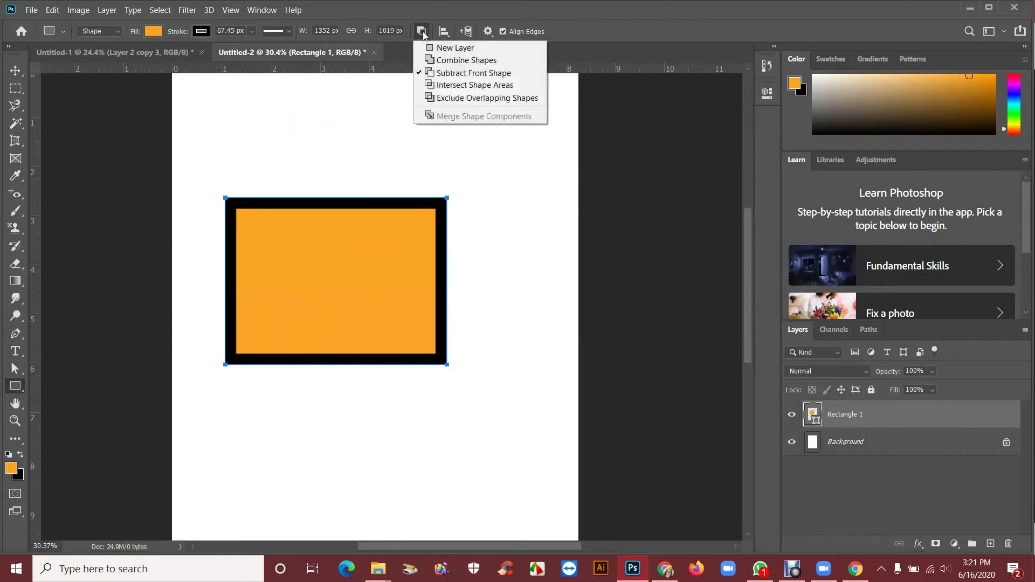
{"action": "left_click", "coordinate": [447, 86]}
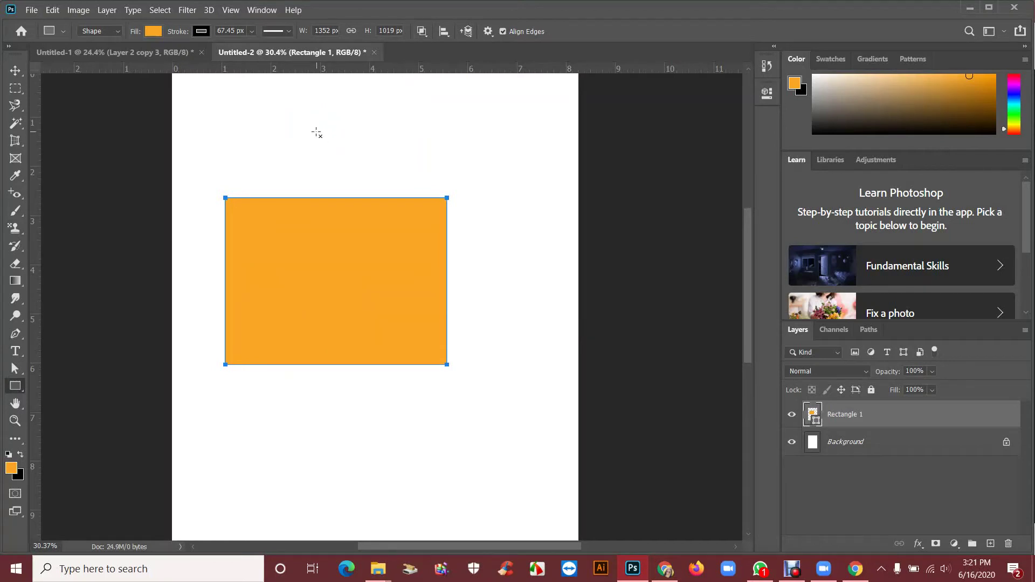
{"action": "key", "text": "ctrl+z"}
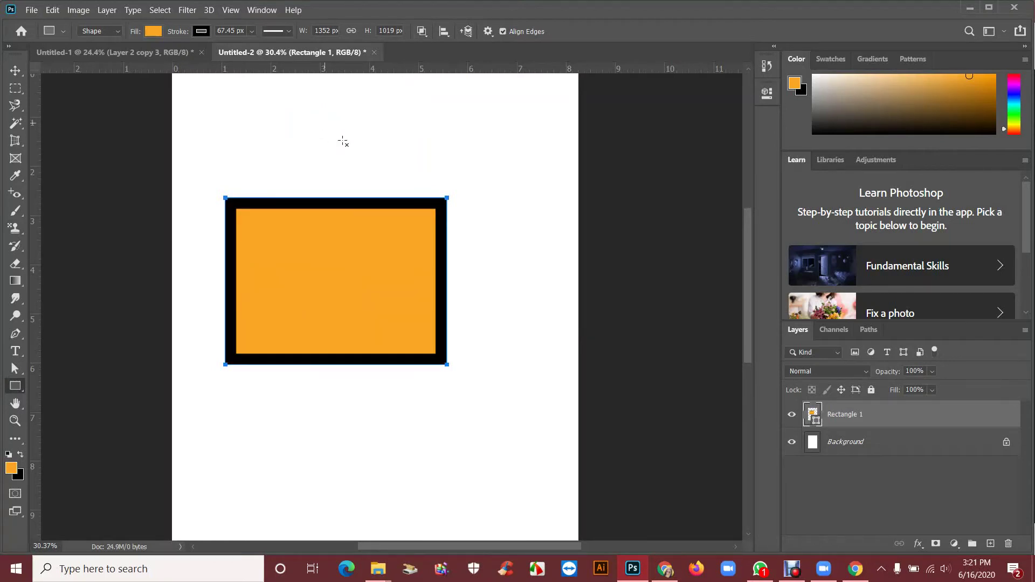
{"action": "left_click_drag", "start_coordinate": [324, 123], "coordinate": [514, 302]}
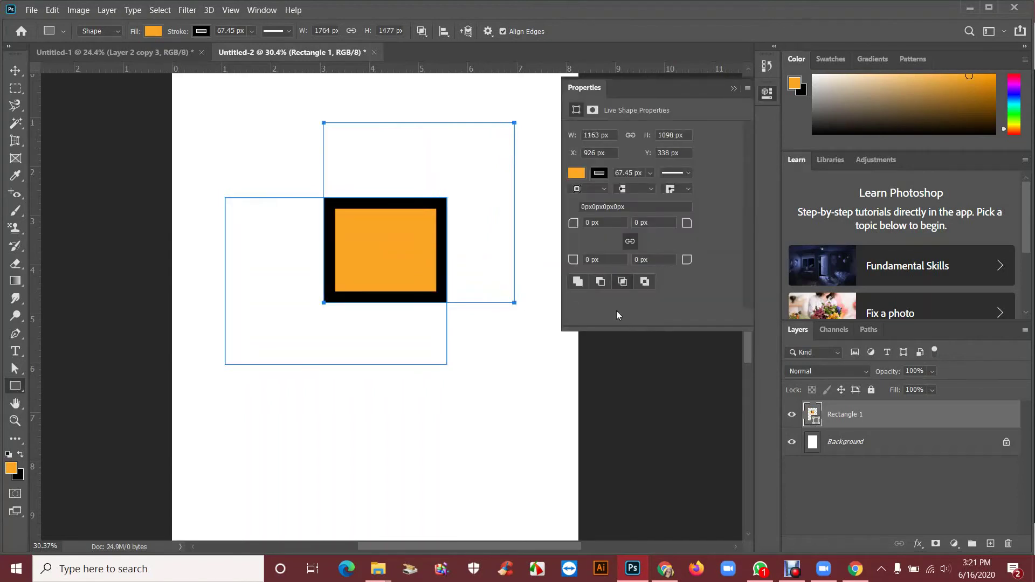
{"action": "left_click", "coordinate": [732, 89]}
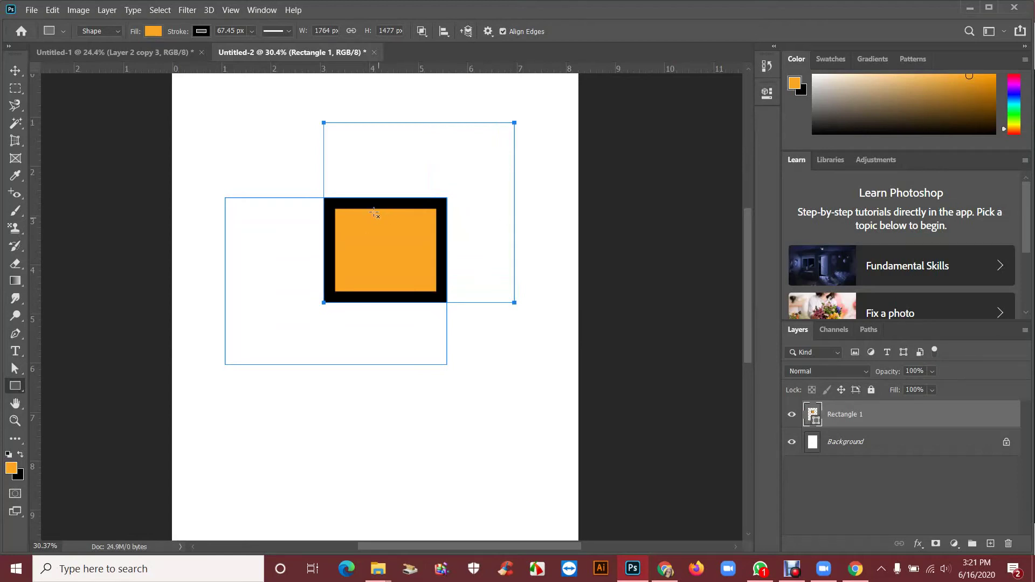
{"action": "key", "text": "ctrl+z"}
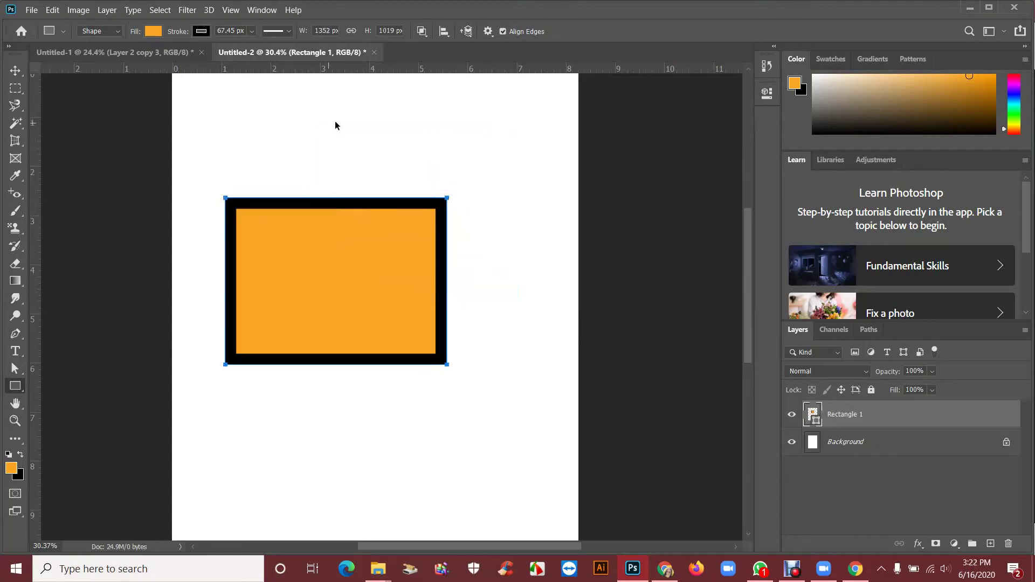
With Exclude Overlapping Shapes, draw a rectangle overlapping the orange rectangle's upper-right part.
{"action": "left_click", "coordinate": [422, 32]}
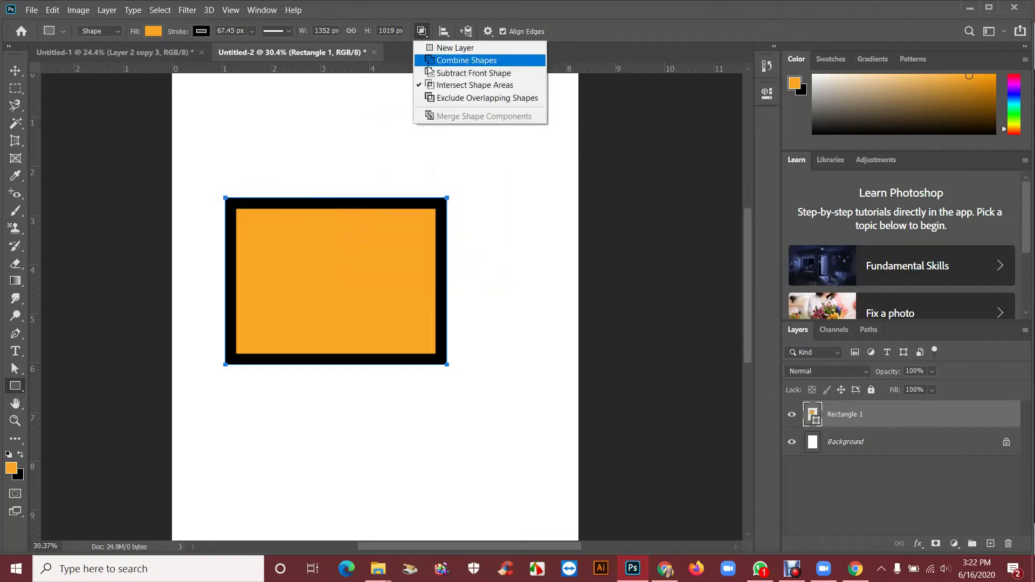
{"action": "left_click", "coordinate": [452, 99]}
{"action": "left_click_drag", "start_coordinate": [299, 119], "coordinate": [515, 288]}
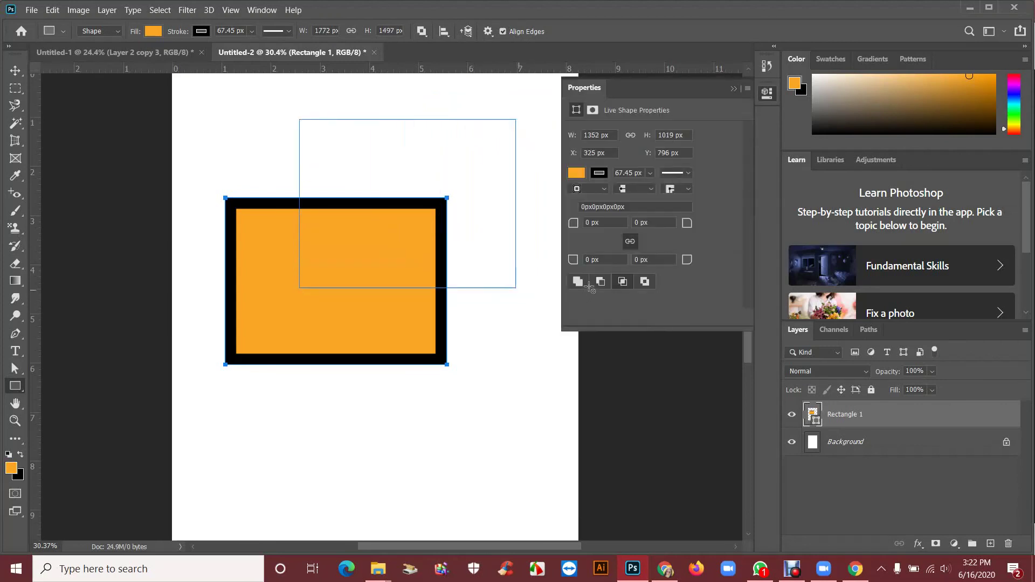